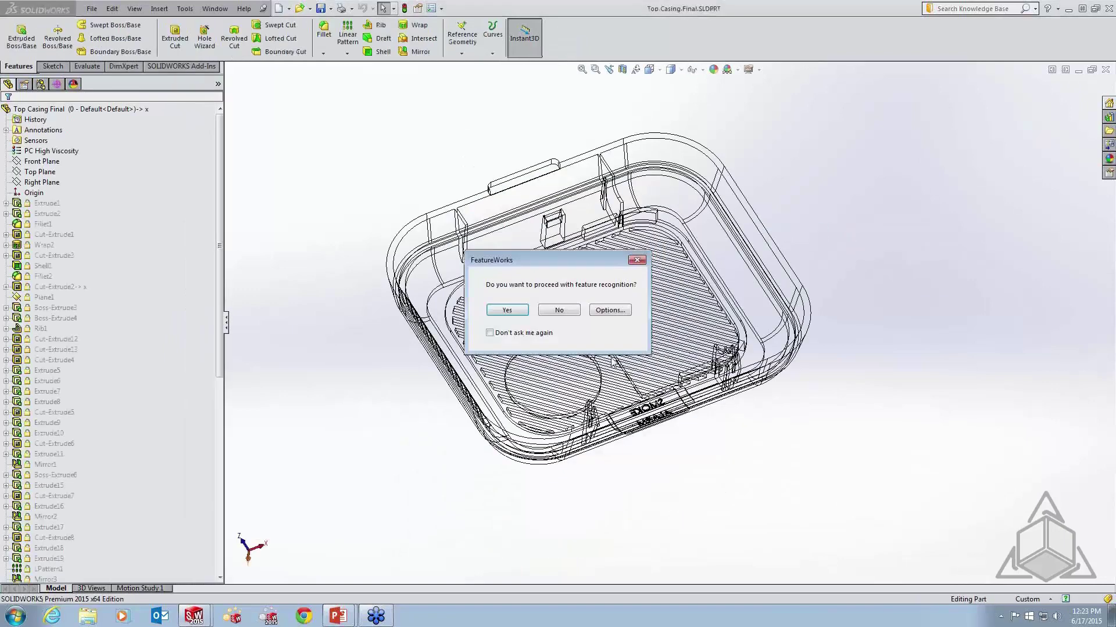
Decline feature recognition and activate the part configuration "1 - Default - Thick"
{"action": "left_click", "coordinate": [562, 309]}
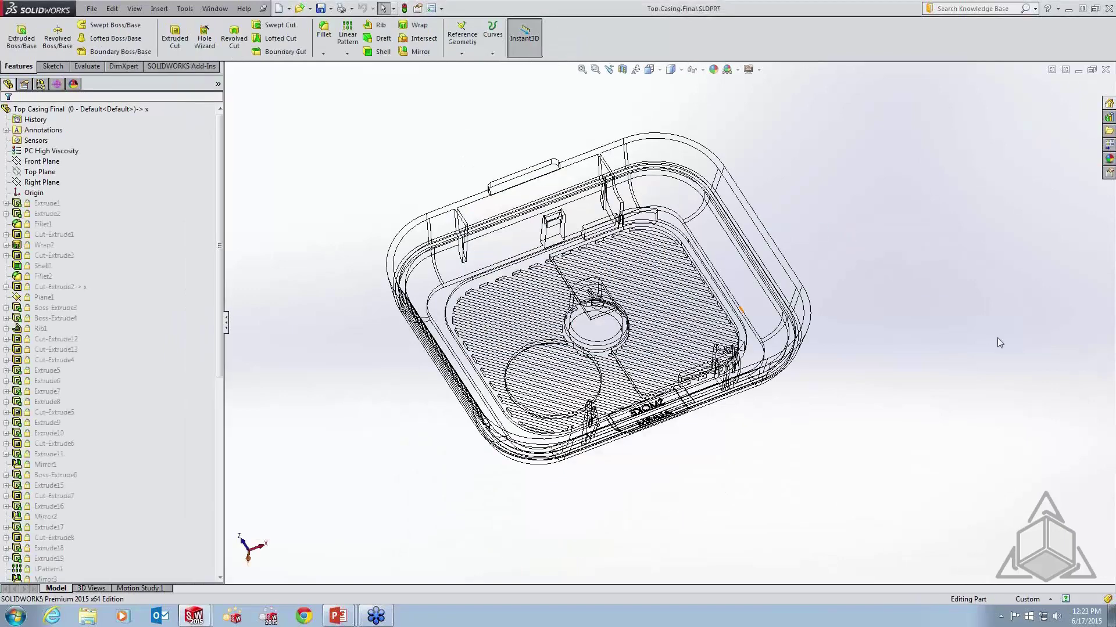
{"action": "left_click", "coordinate": [40, 85]}
{"action": "double_click", "coordinate": [68, 131]}
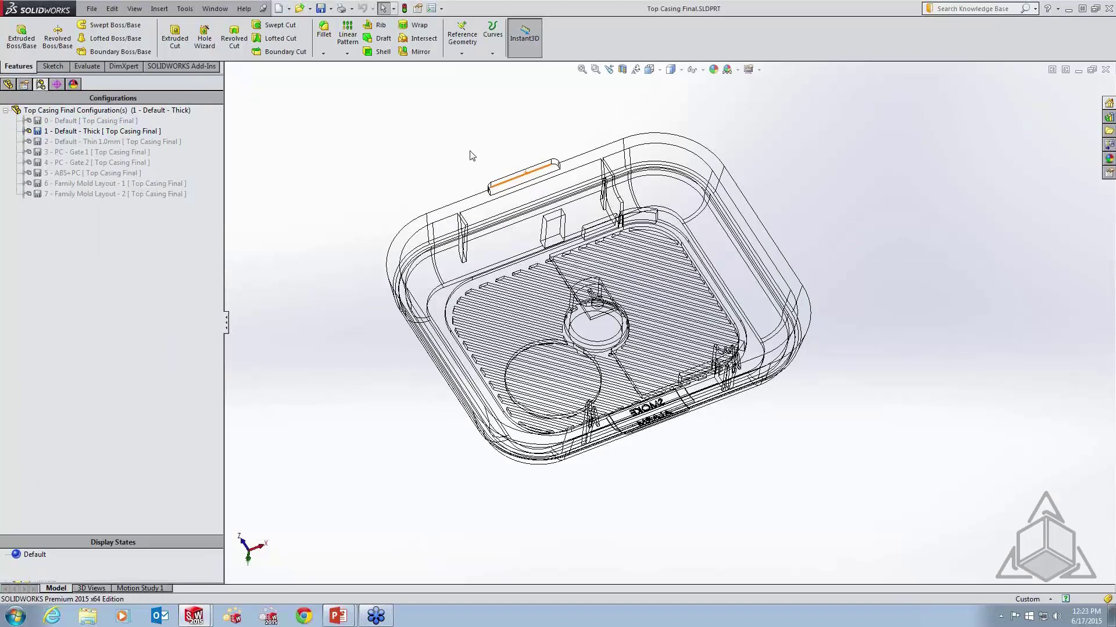
Change the casing's display style from wireframe to shaded with edges
{"action": "left_click", "coordinate": [672, 69]}
{"action": "left_click", "coordinate": [673, 98]}
{"action": "mouse_move", "coordinate": [596, 298]}
{"action": "middle_mouse_down"}
{"action": "mouse_move", "coordinate": [532, 293]}
{"action": "mouse_move", "coordinate": [583, 360]}
{"action": "mouse_move", "coordinate": [587, 325]}
{"action": "mouse_move", "coordinate": [531, 361]}
{"action": "mouse_move", "coordinate": [581, 305]}
{"action": "mouse_move", "coordinate": [534, 254]}
{"action": "middle_mouse_up"}
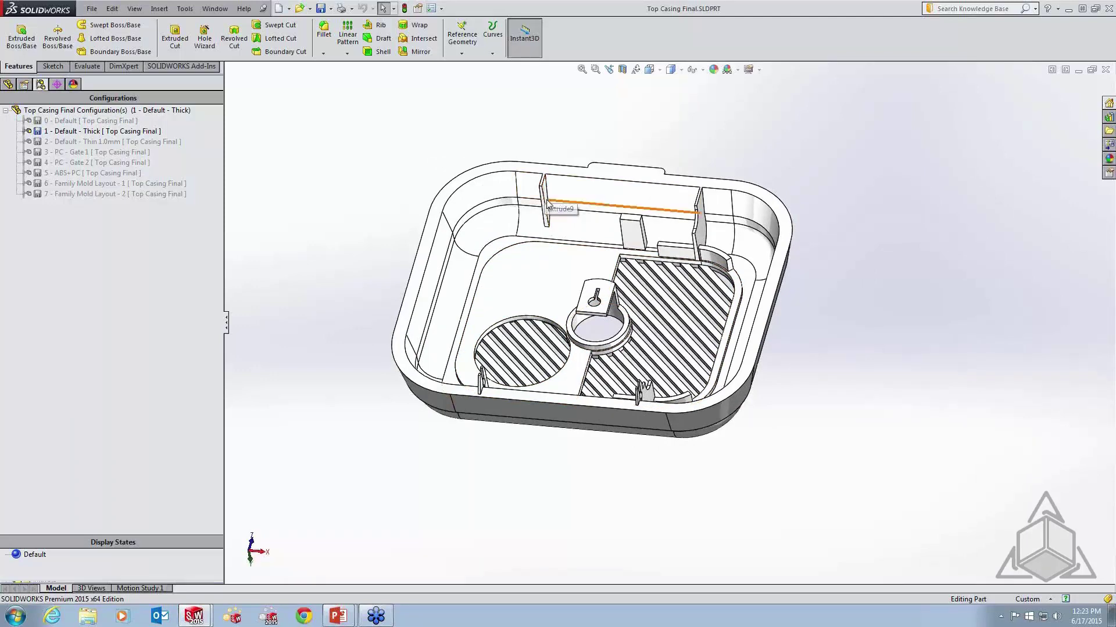
Examine the casing's interior, including the slotted vents, ribs and central boss, from several angles and distances
{"action": "mouse_move", "coordinate": [680, 273]}
{"action": "middle_mouse_down"}
{"action": "mouse_move", "coordinate": [689, 294]}
{"action": "mouse_move", "coordinate": [705, 268]}
{"action": "mouse_move", "coordinate": [657, 314]}
{"action": "mouse_move", "coordinate": [647, 368]}
{"action": "middle_mouse_up"}
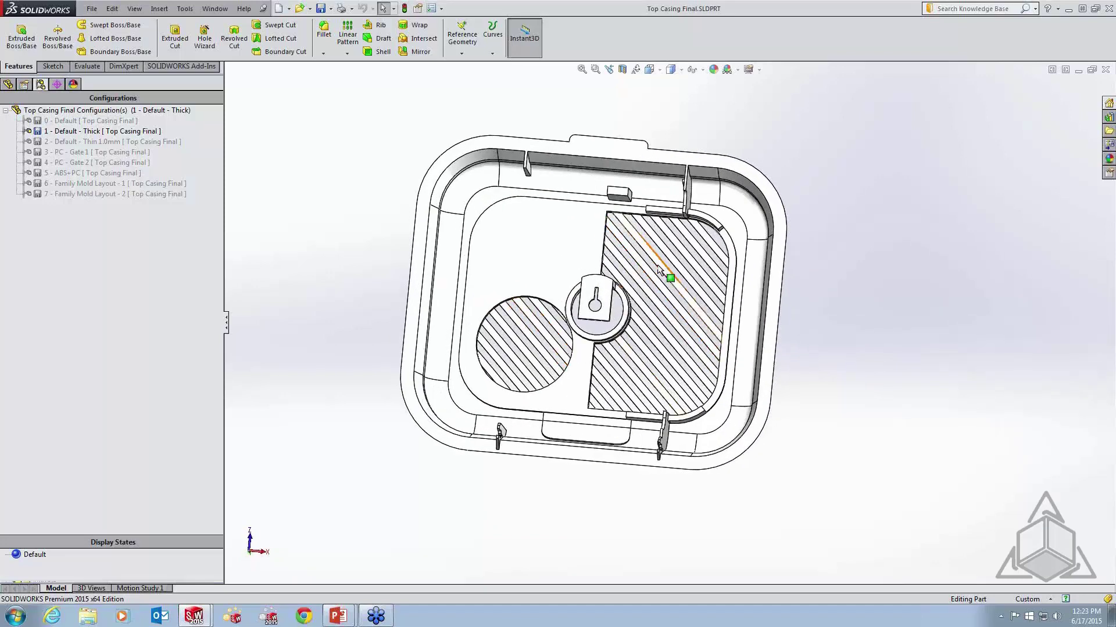
{"action": "middle_click_drag", "start_coordinate": [605, 260], "coordinate": [601, 265]}
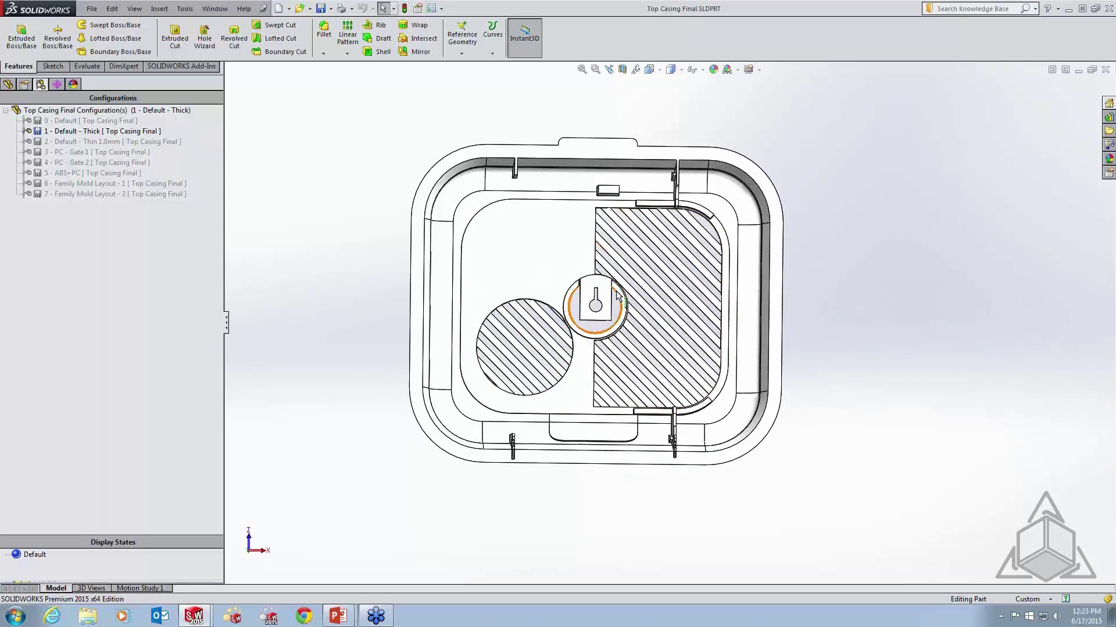
{"action": "middle_click_drag", "start_coordinate": [508, 256], "coordinate": [562, 263]}
{"action": "scroll", "coordinate": [556, 262], "scroll_direction": "down", "scroll_amount": 2}
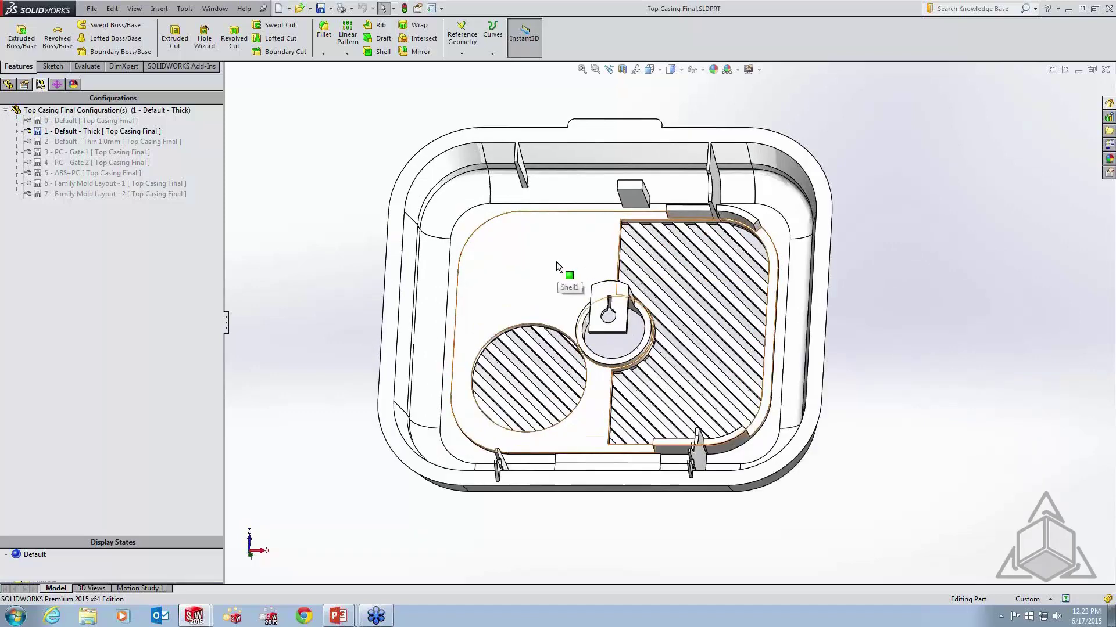
{"action": "scroll", "coordinate": [700, 285], "scroll_direction": "down", "scroll_amount": 4}
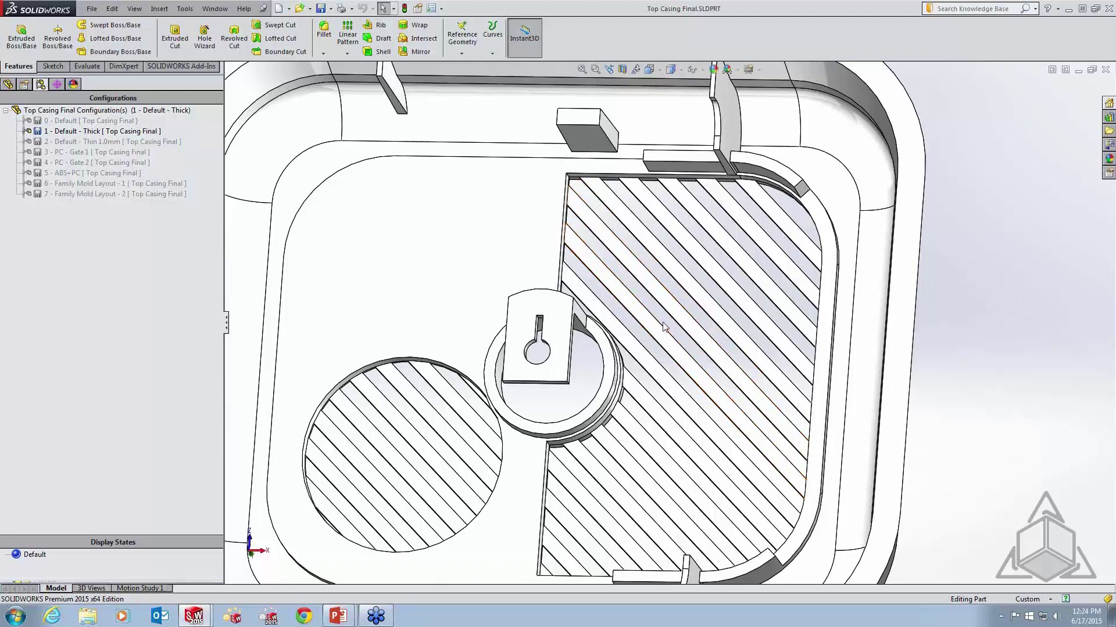
{"action": "scroll", "coordinate": [679, 343], "scroll_direction": "up", "scroll_amount": 3}
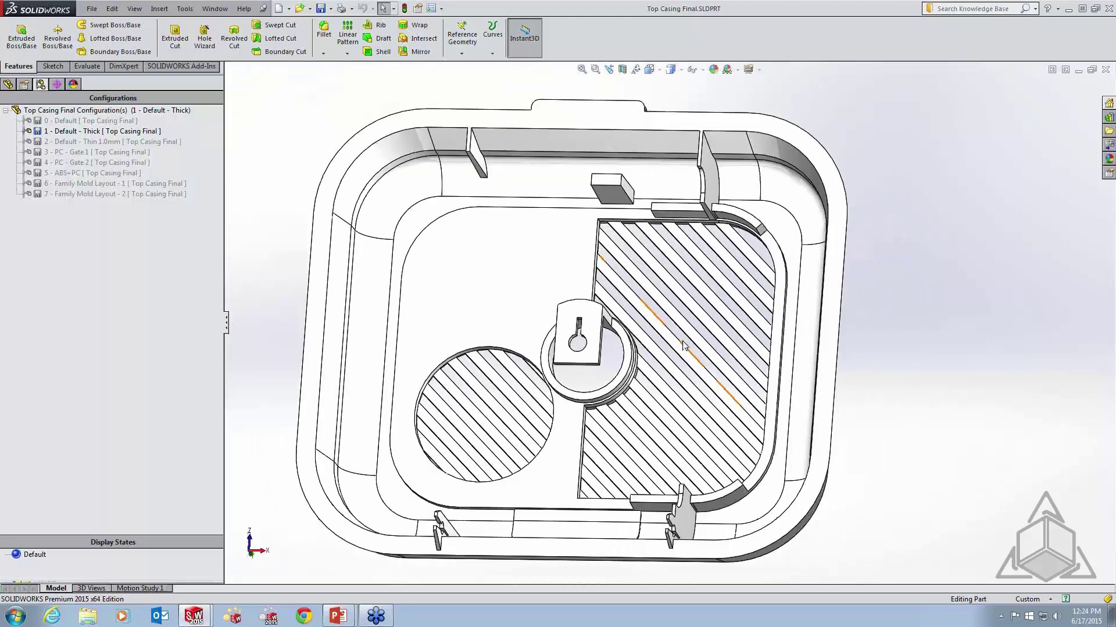
{"action": "middle_click_drag", "start_coordinate": [731, 365], "coordinate": [736, 389]}
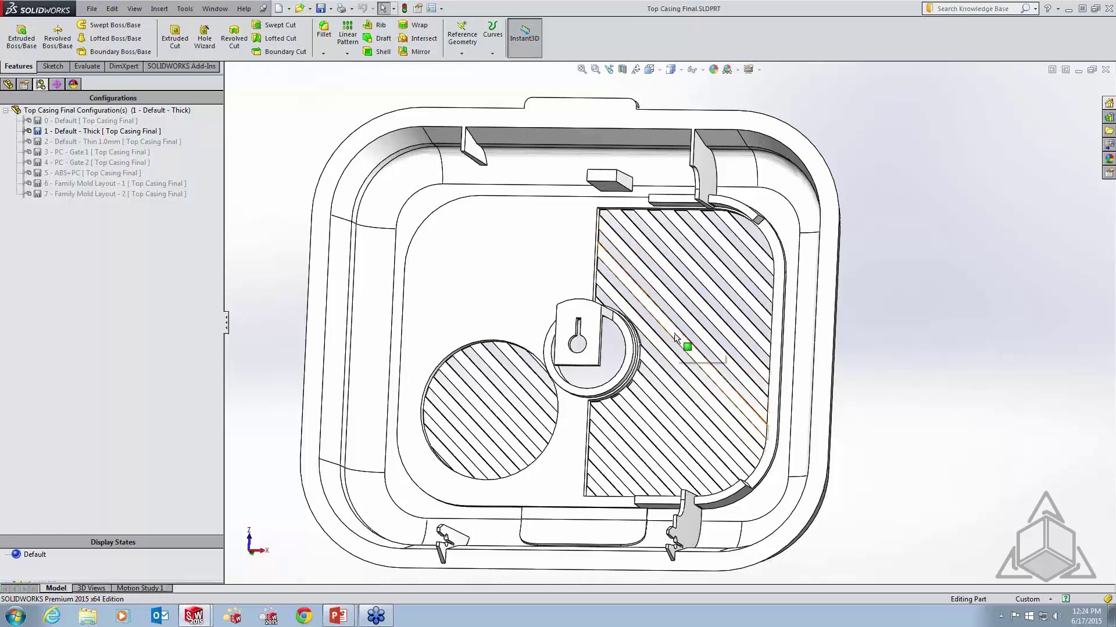
{"action": "middle_click_drag", "start_coordinate": [690, 341], "coordinate": [694, 352]}
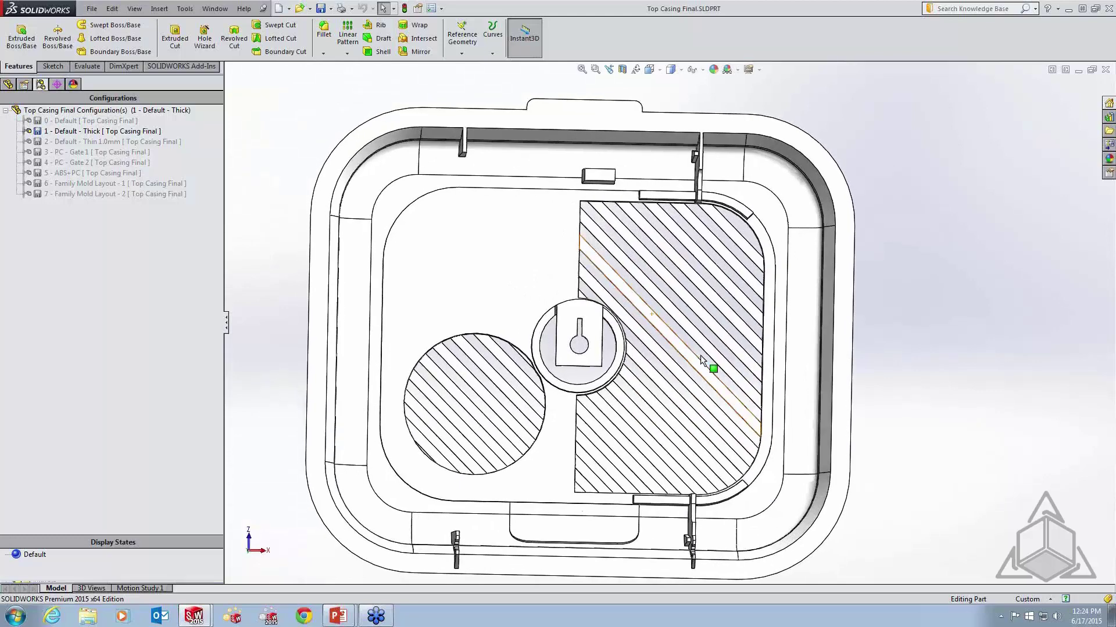
{"action": "scroll", "coordinate": [699, 357], "scroll_direction": "up", "scroll_amount": 3}
{"action": "middle_click_drag", "start_coordinate": [698, 356], "coordinate": [706, 283]}
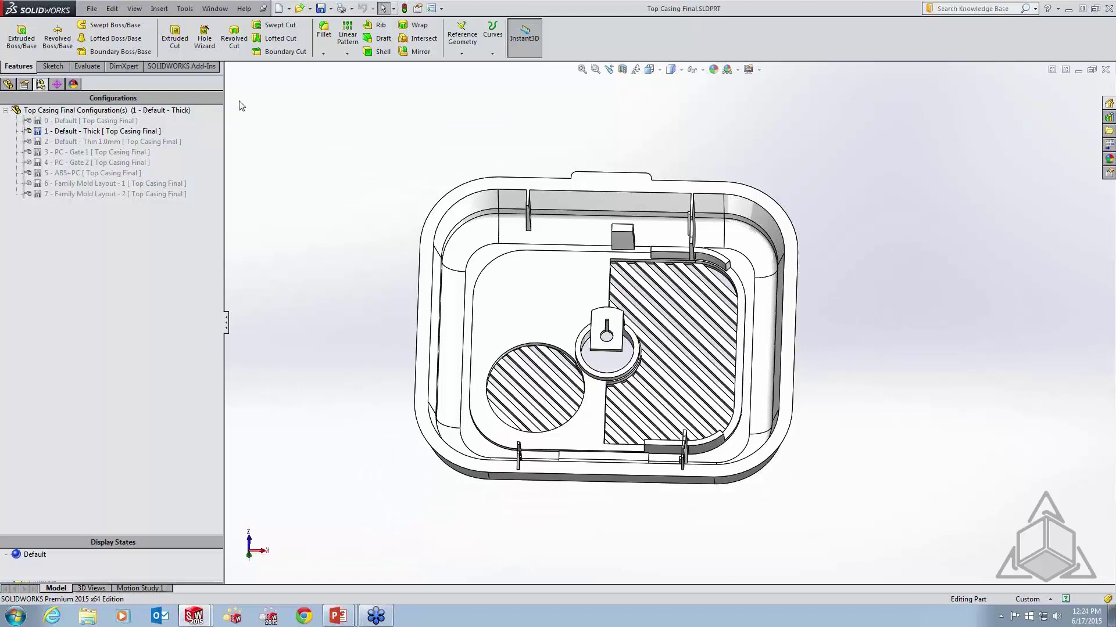
Load the SOLIDWORKS Plastics add-in and show its commands
{"action": "left_click", "coordinate": [173, 68]}
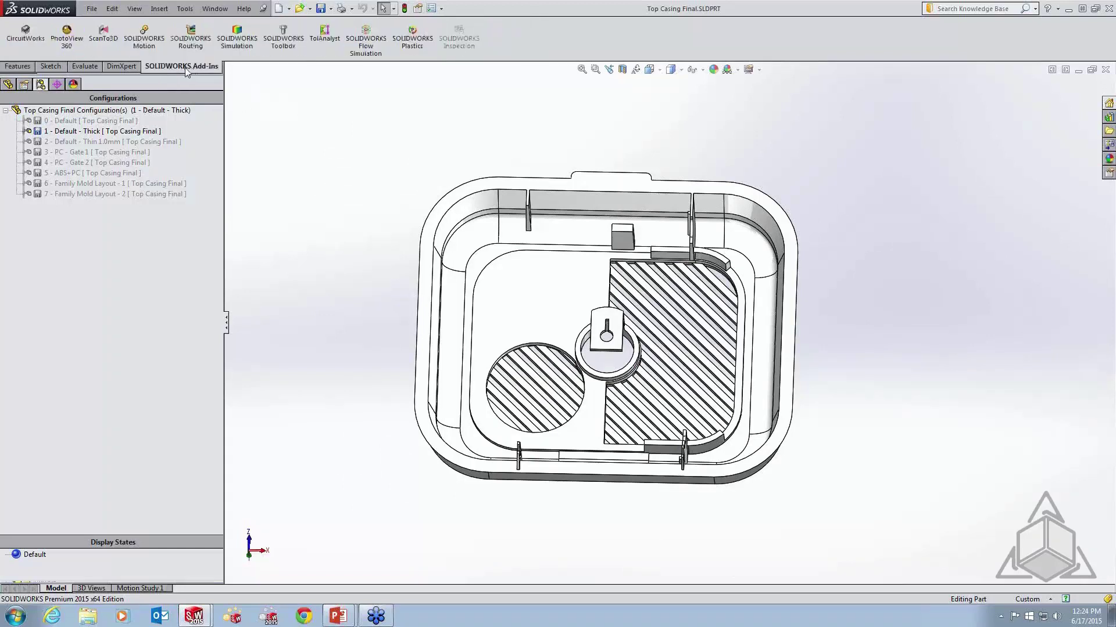
{"action": "left_click", "coordinate": [410, 46]}
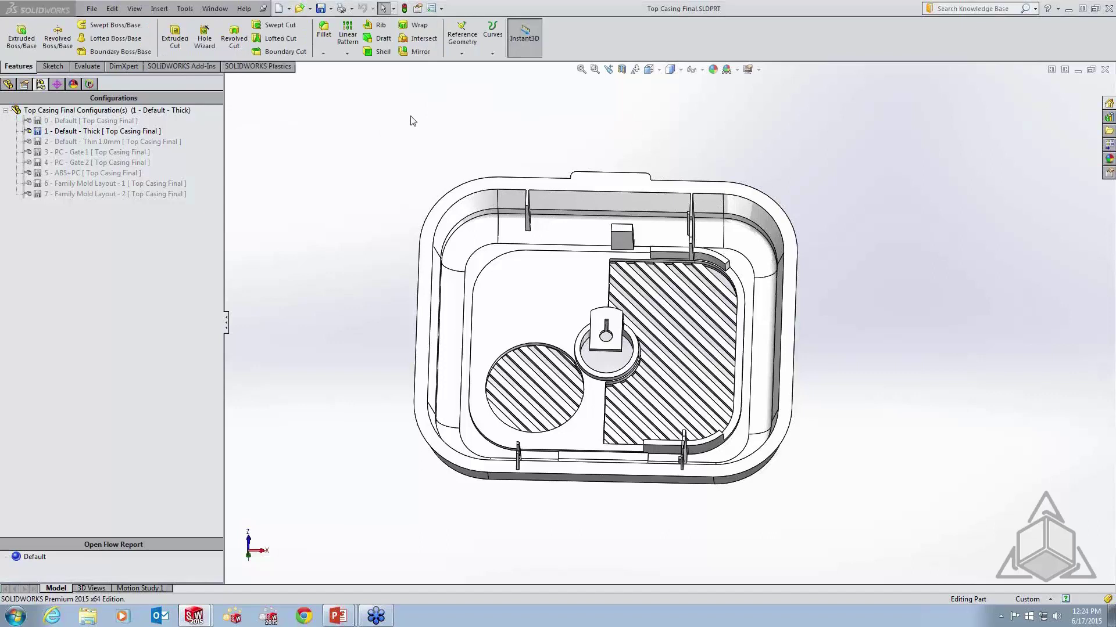
{"action": "left_click", "coordinate": [256, 68]}
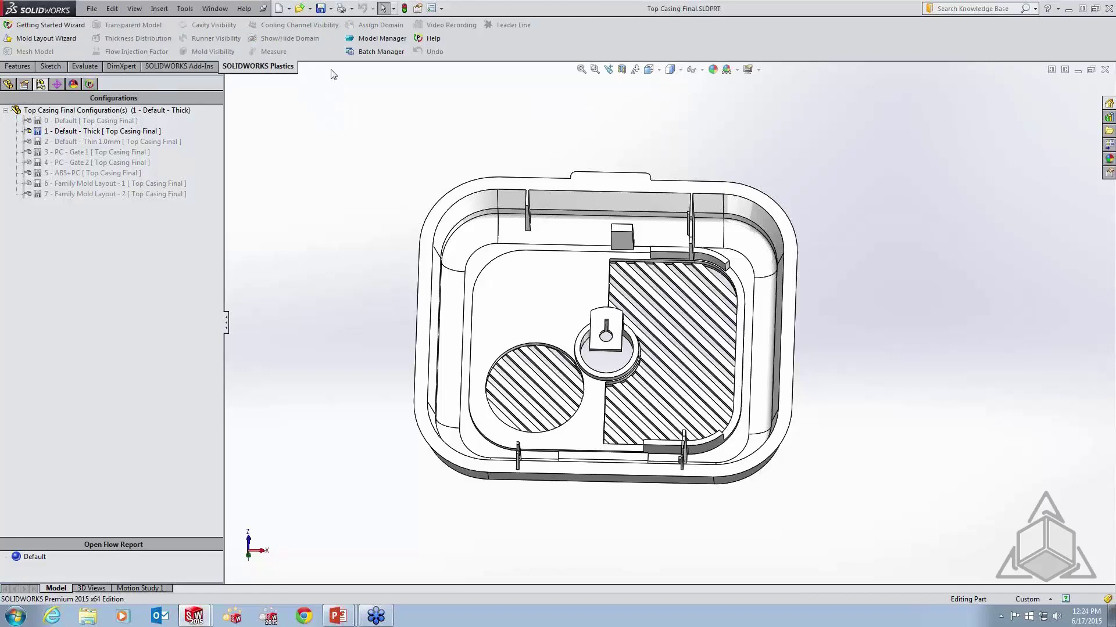
{"action": "left_click", "coordinate": [185, 9]}
{"action": "left_click", "coordinate": [185, 9]}
{"action": "left_click", "coordinate": [185, 9]}
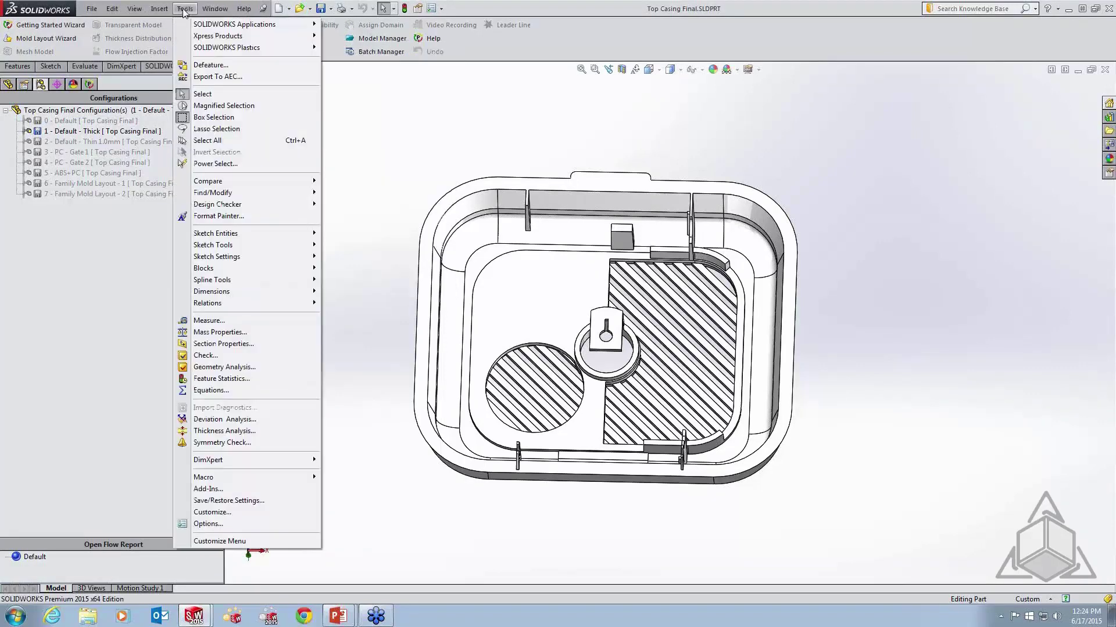
{"action": "mouse_move", "coordinate": [244, 47]}
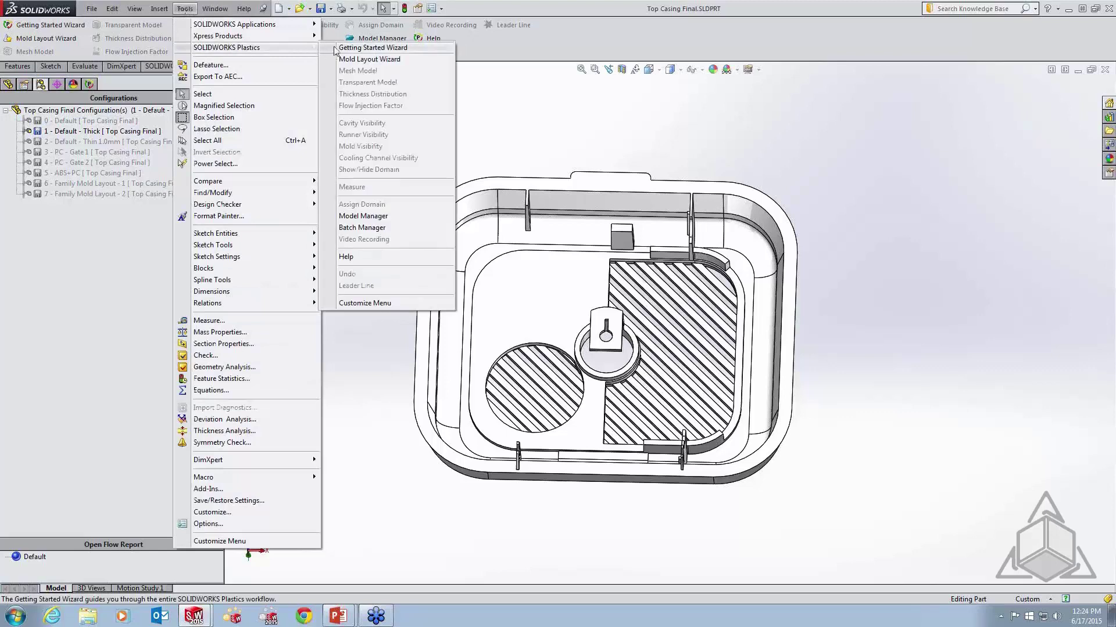
{"action": "left_click", "coordinate": [551, 126]}
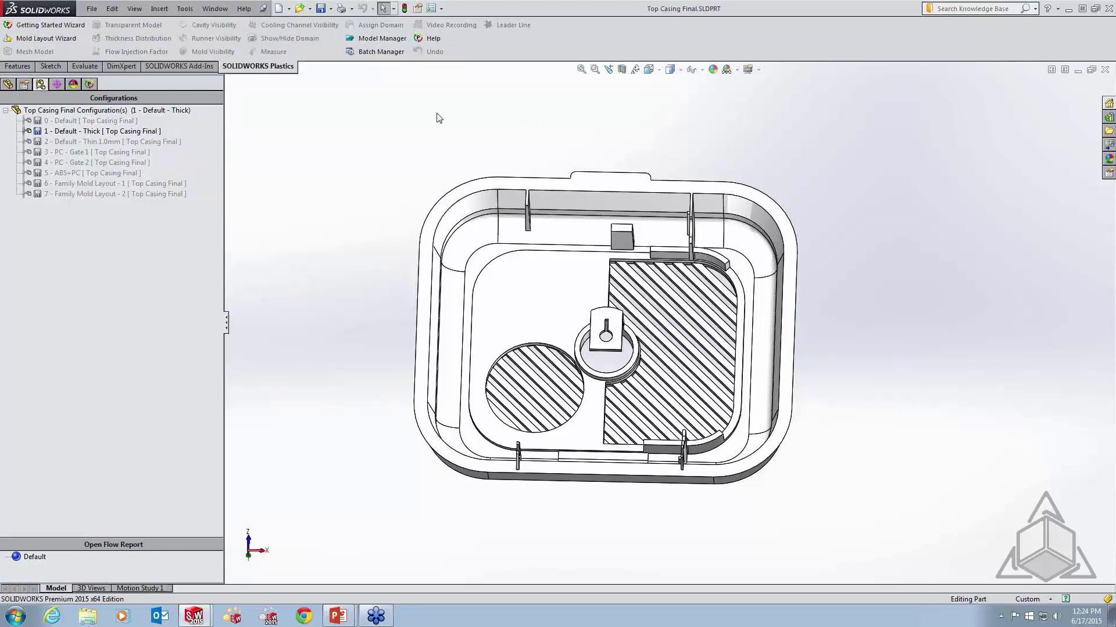
Show the Plastics analysis tree with its mesh, results and display setup entries
{"action": "left_click", "coordinate": [89, 85]}
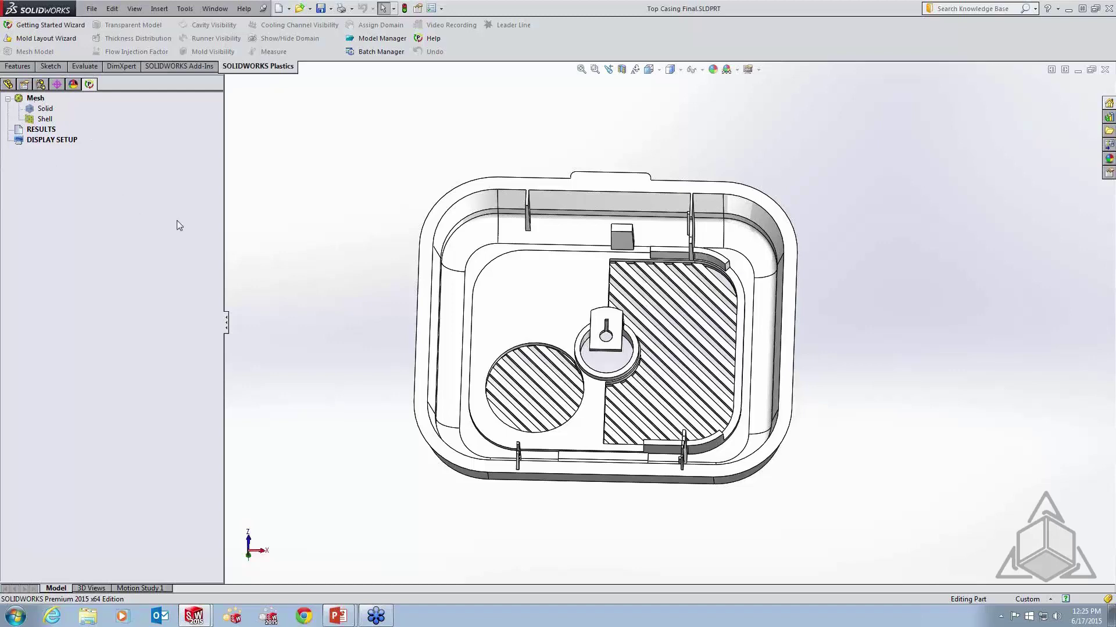
{"action": "middle_click_drag", "start_coordinate": [349, 319], "coordinate": [349, 295]}
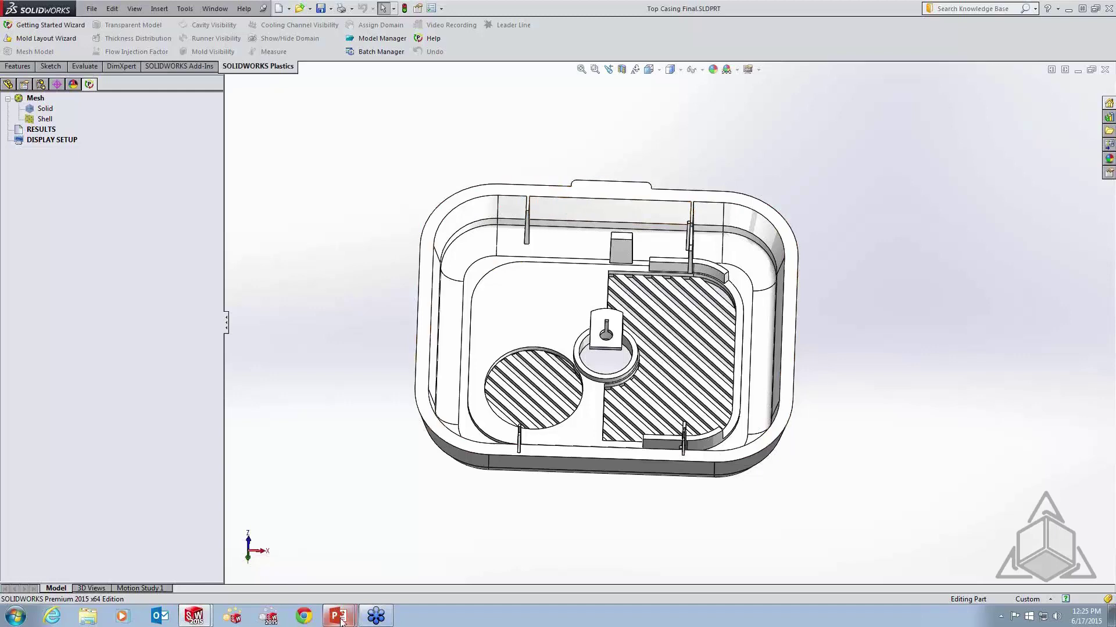
Switch to the PowerPoint slide show, review the Surface & Solid Meshing slide from the capabilities overview, and return to SOLIDWORKS
{"action": "key", "text": "alt+Tab"}
{"action": "key", "text": "alt+Tab"}
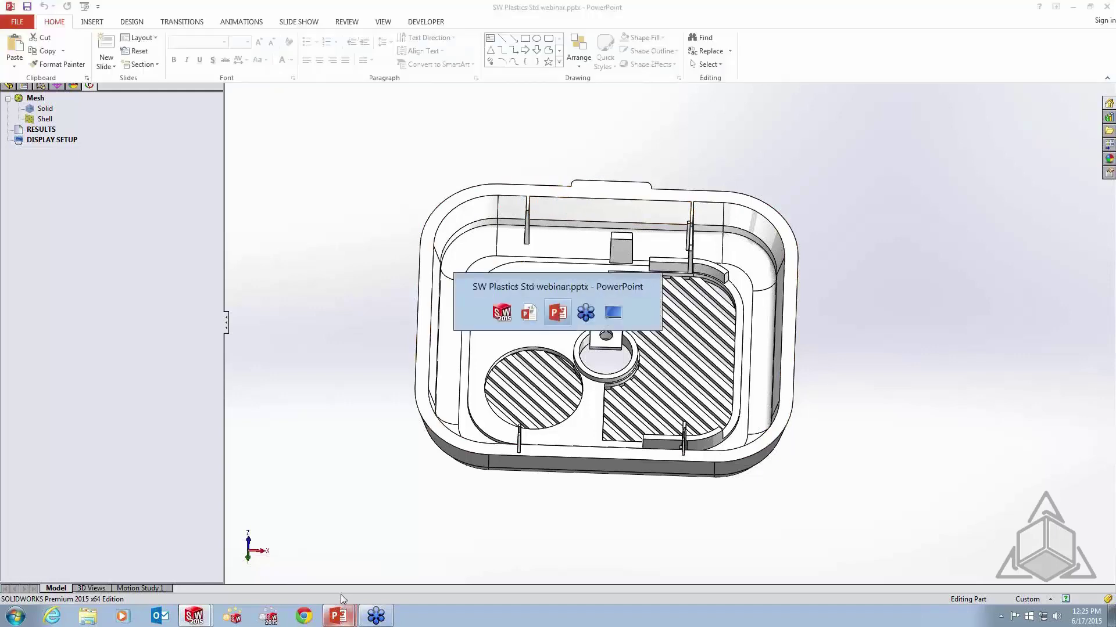
{"action": "key", "text": "alt+Tab"}
{"action": "key", "text": "alt+Tab"}
{"action": "key", "text": "alt+Tab"}
{"action": "key", "text": "alt+Tab"}
{"action": "key", "text": "alt+Tab"}
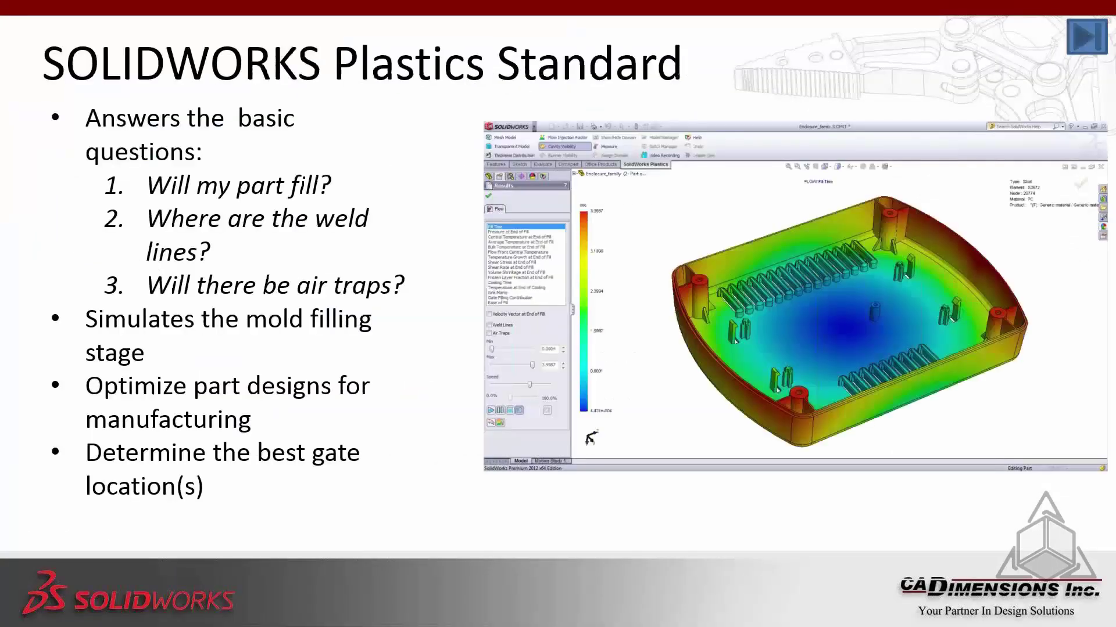
{"action": "left_click", "coordinate": [1086, 36]}
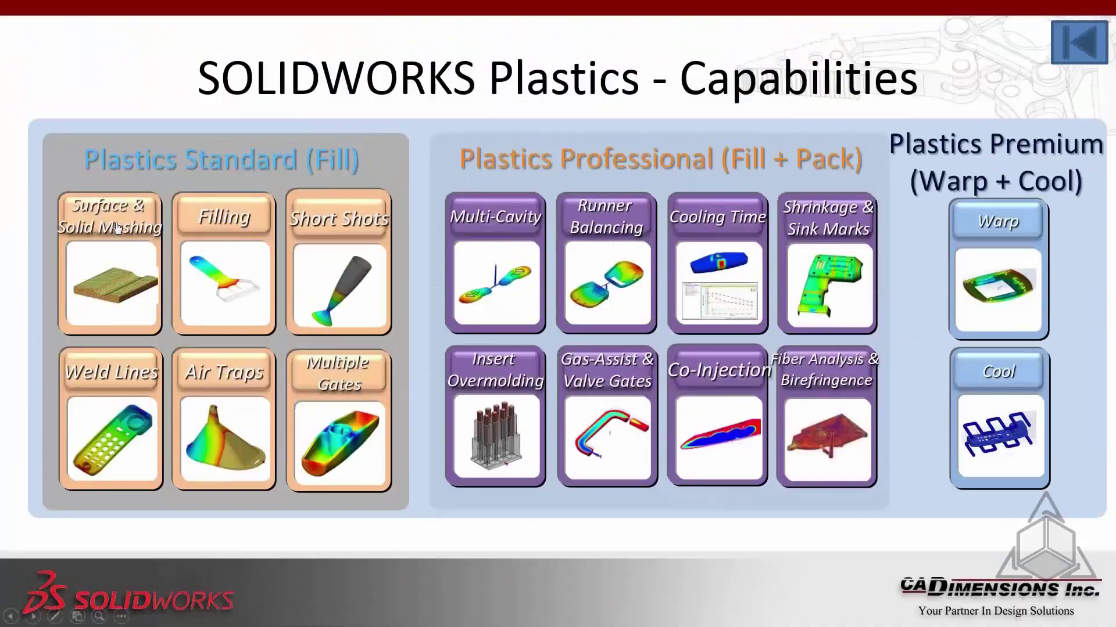
{"action": "left_click", "coordinate": [116, 227]}
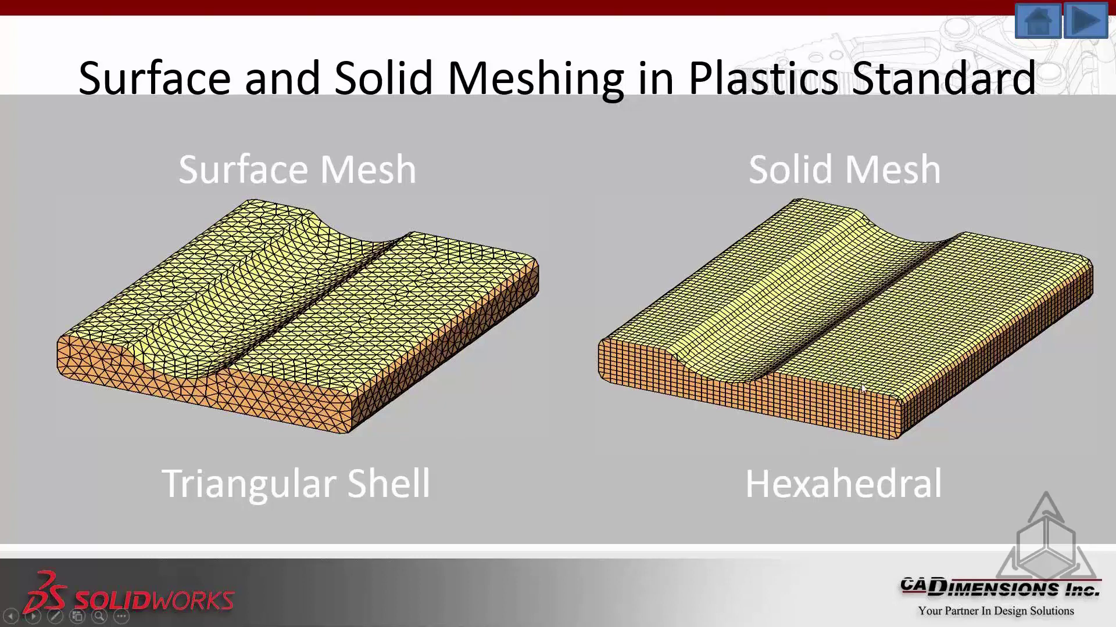
{"action": "left_click", "coordinate": [1046, 29]}
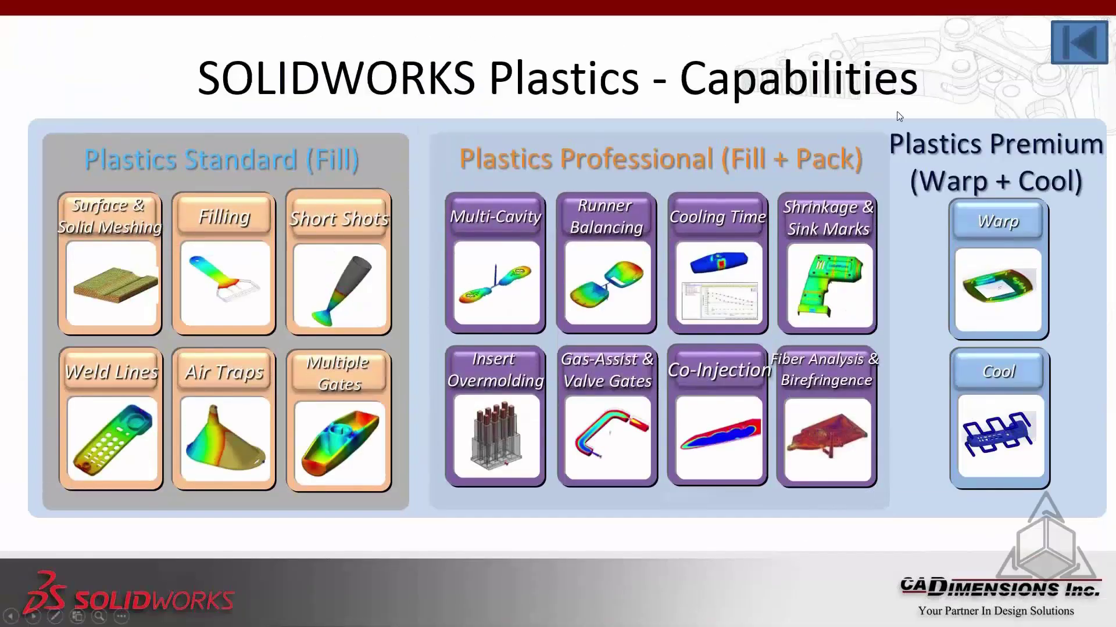
{"action": "left_click", "coordinate": [1082, 44]}
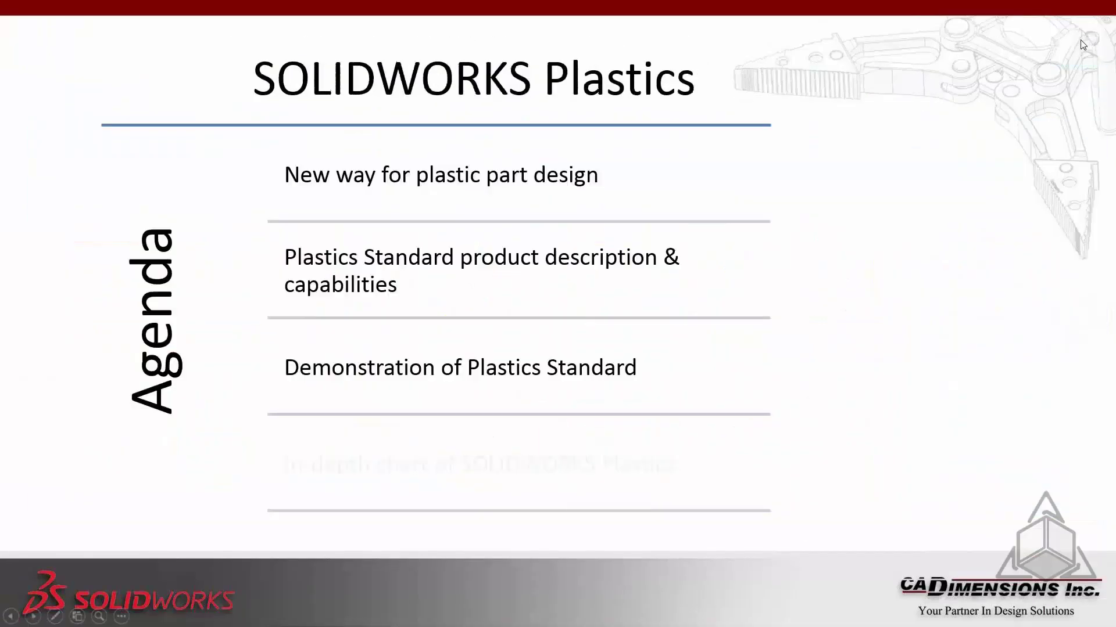
{"action": "key", "text": "alt+Tab"}
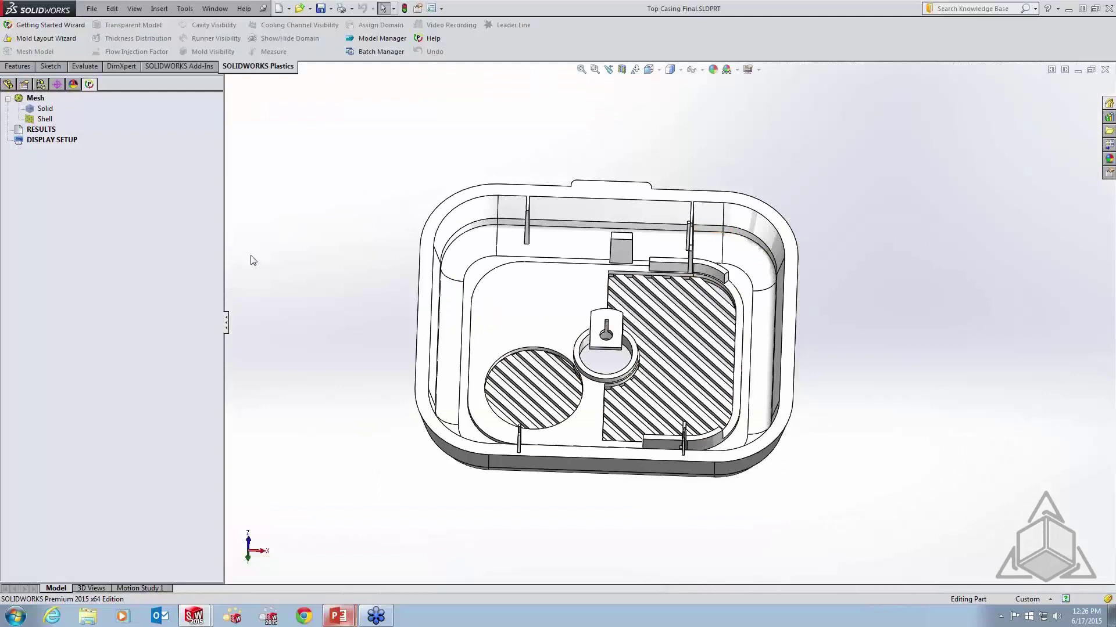
Start a manual Shell mesh for the casing and toggle Export Solid Data for Warp Analysis before proceeding to the domain category
{"action": "right_click", "coordinate": [48, 123]}
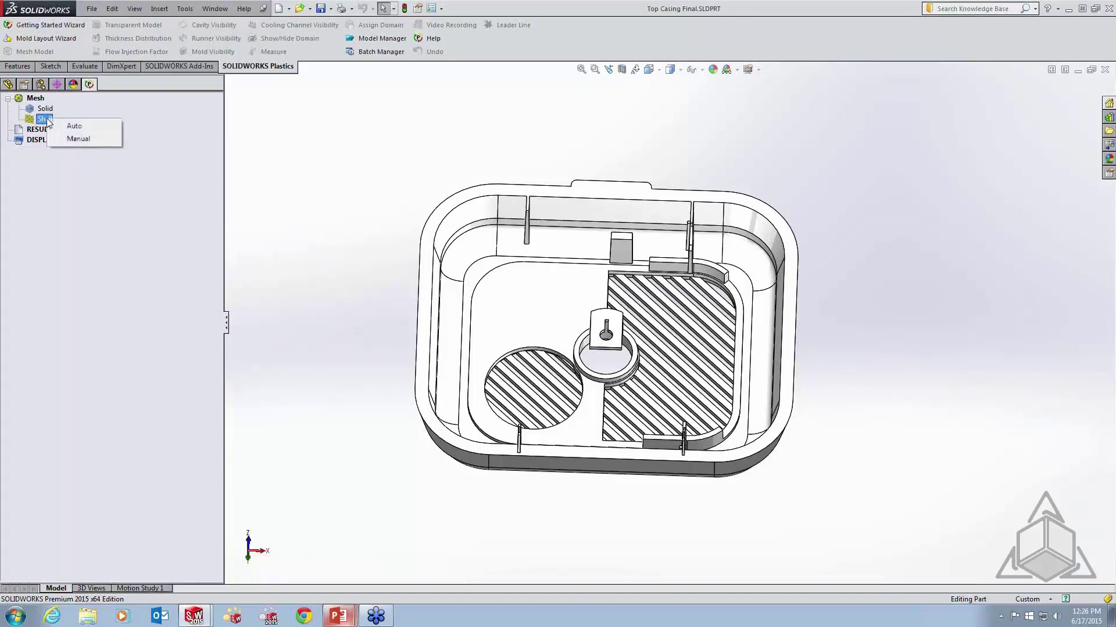
{"action": "left_click", "coordinate": [73, 139]}
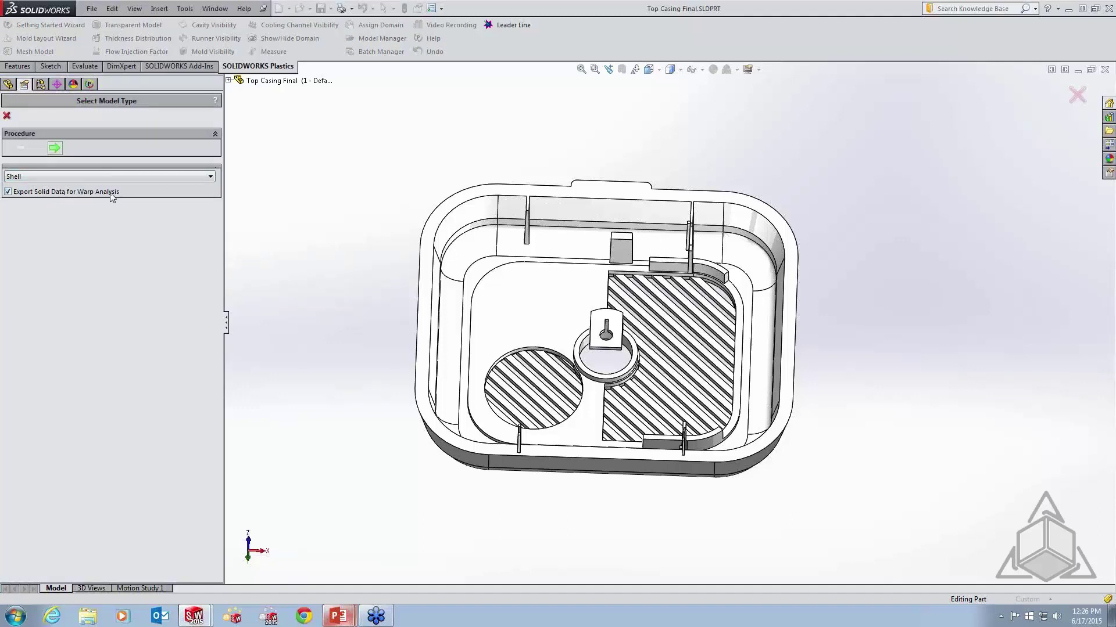
{"action": "left_click", "coordinate": [8, 192]}
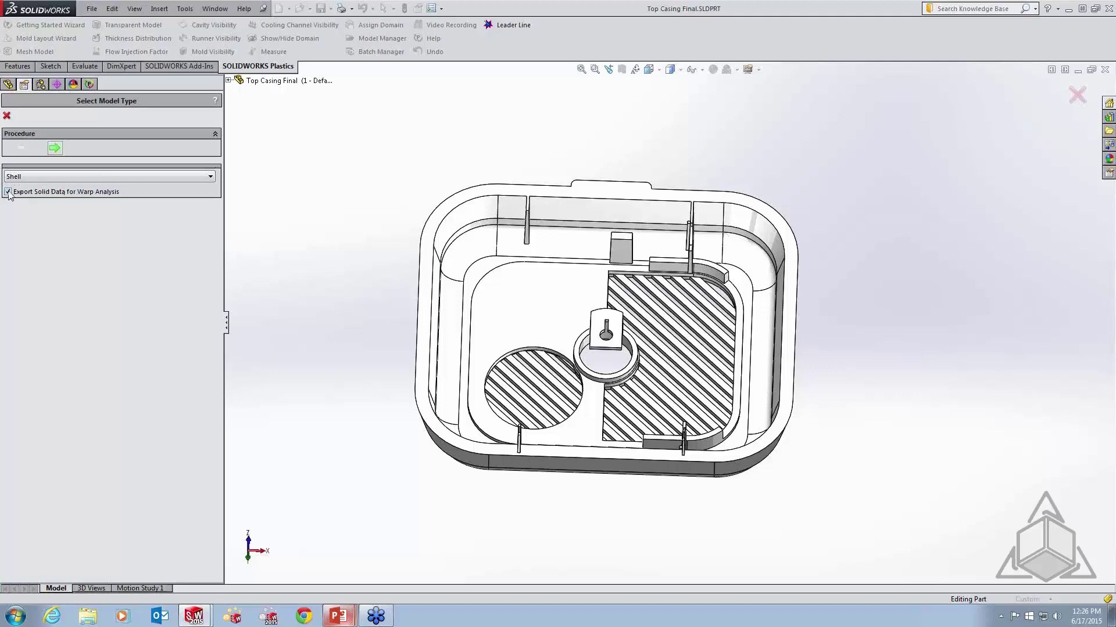
{"action": "left_click", "coordinate": [55, 149]}
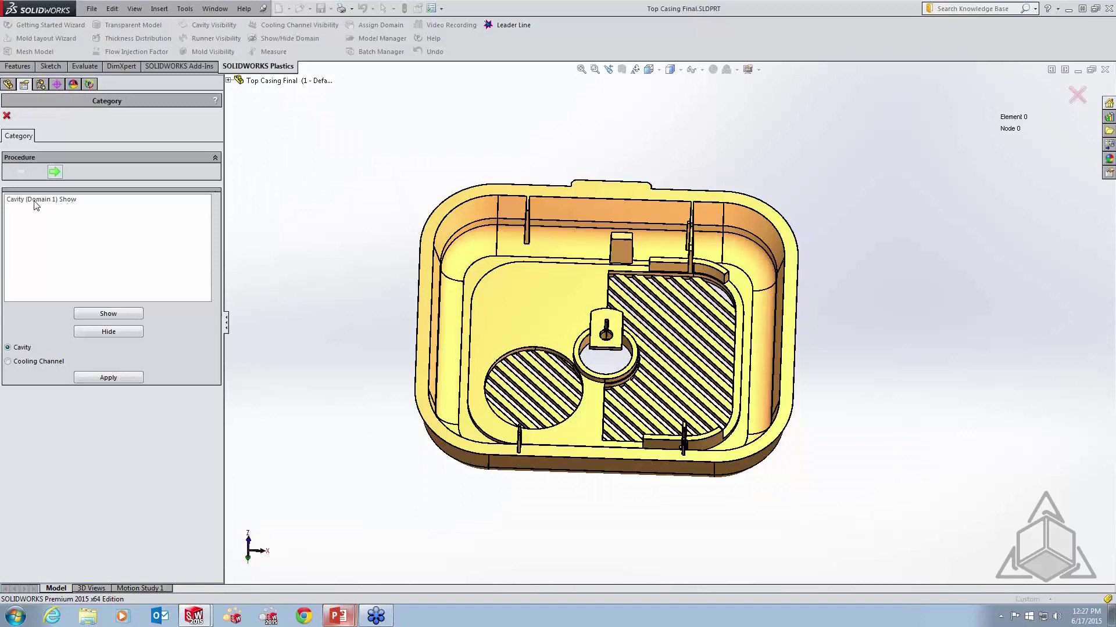
Keep the domain as Cavity and set the surface mesh to a triangle size of 4.1672 with Auto local refinement
{"action": "middle_click_drag", "start_coordinate": [463, 248], "coordinate": [460, 268]}
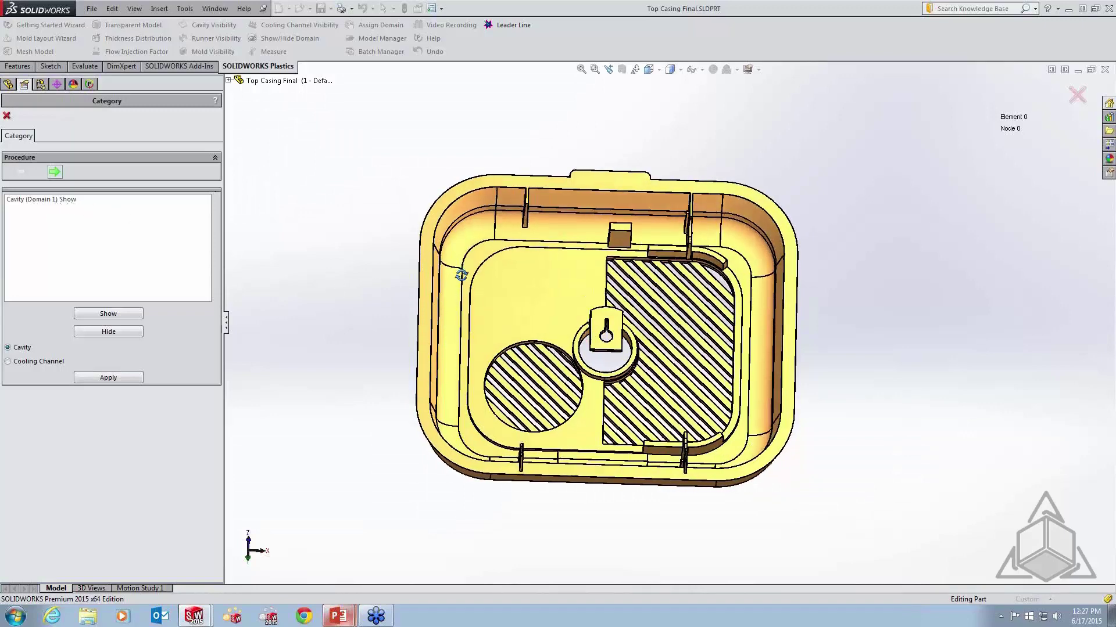
{"action": "left_click", "coordinate": [55, 173]}
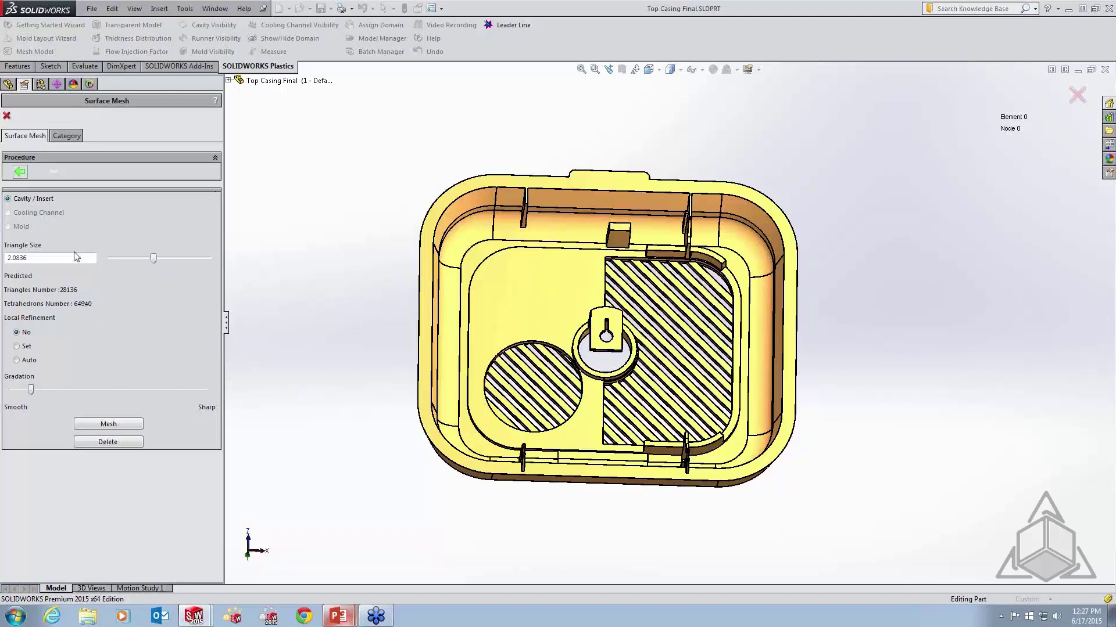
{"action": "left_click_drag", "start_coordinate": [154, 260], "coordinate": [212, 263]}
{"action": "left_click", "coordinate": [17, 360]}
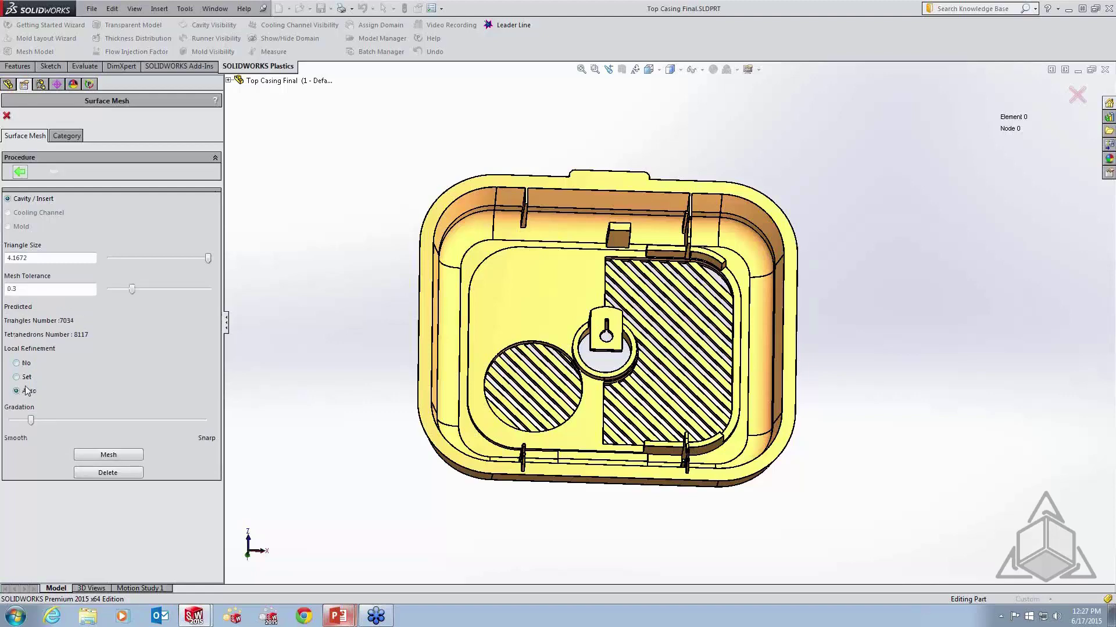
Inspect the casing's inner ribs and grille, and generate its cavity surface mesh with the current triangle size and Auto refinement
{"action": "mouse_move", "coordinate": [366, 399]}
{"action": "middle_mouse_down"}
{"action": "mouse_move", "coordinate": [355, 379]}
{"action": "mouse_move", "coordinate": [367, 391]}
{"action": "middle_mouse_up"}
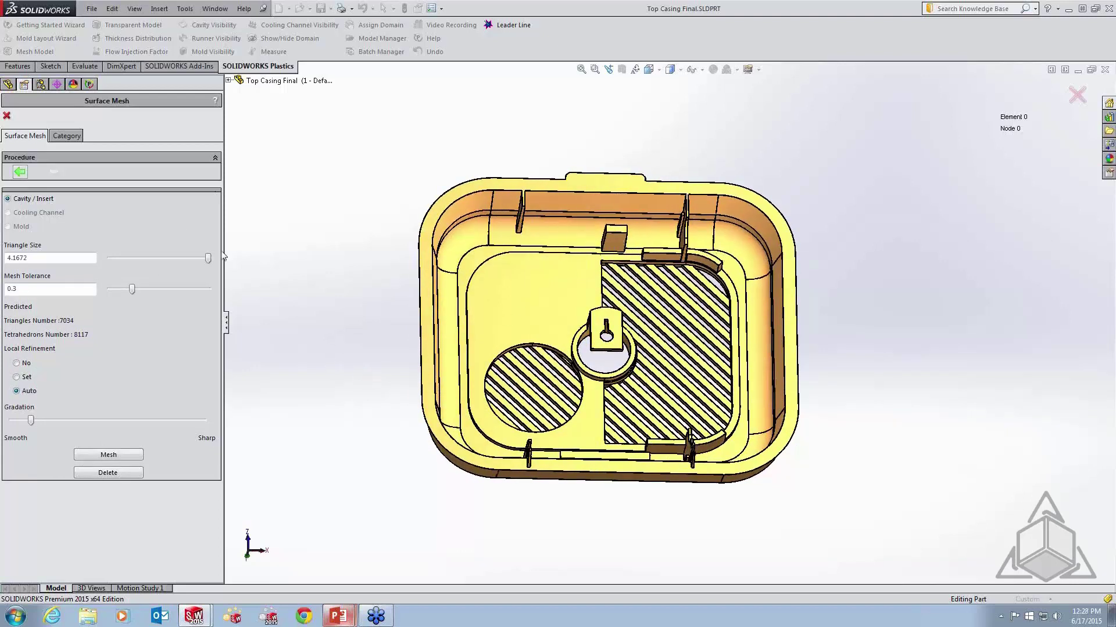
{"action": "scroll", "coordinate": [558, 233], "scroll_direction": "down", "scroll_amount": 3}
{"action": "middle_click_drag", "start_coordinate": [557, 232], "coordinate": [594, 196]}
{"action": "scroll", "coordinate": [581, 215], "scroll_direction": "down", "scroll_amount": 2}
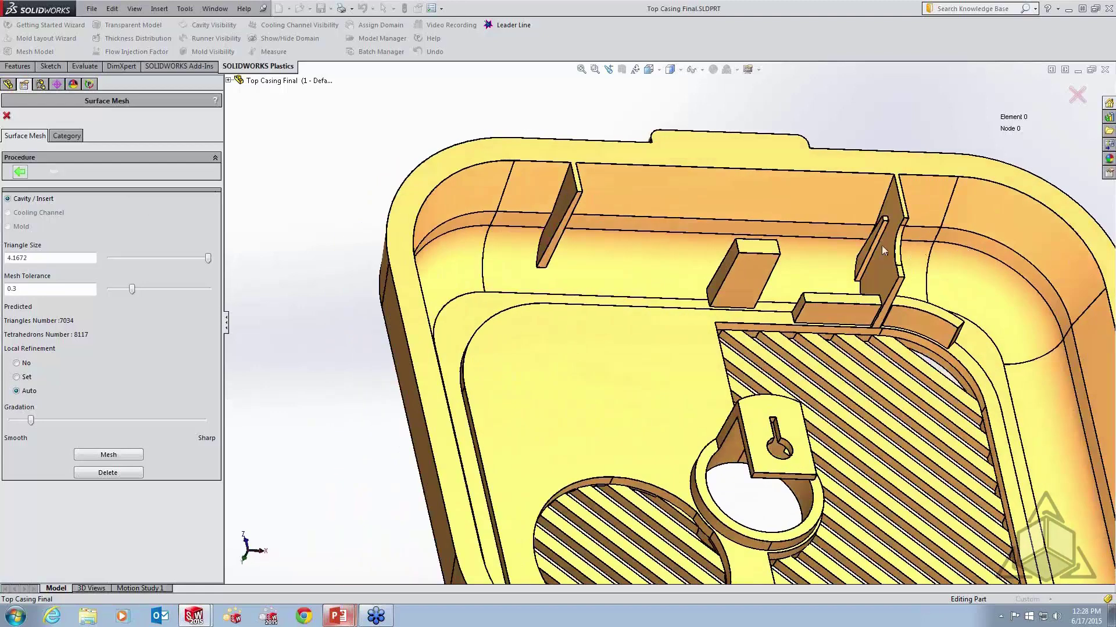
{"action": "middle_click_drag", "start_coordinate": [806, 422], "coordinate": [760, 418]}
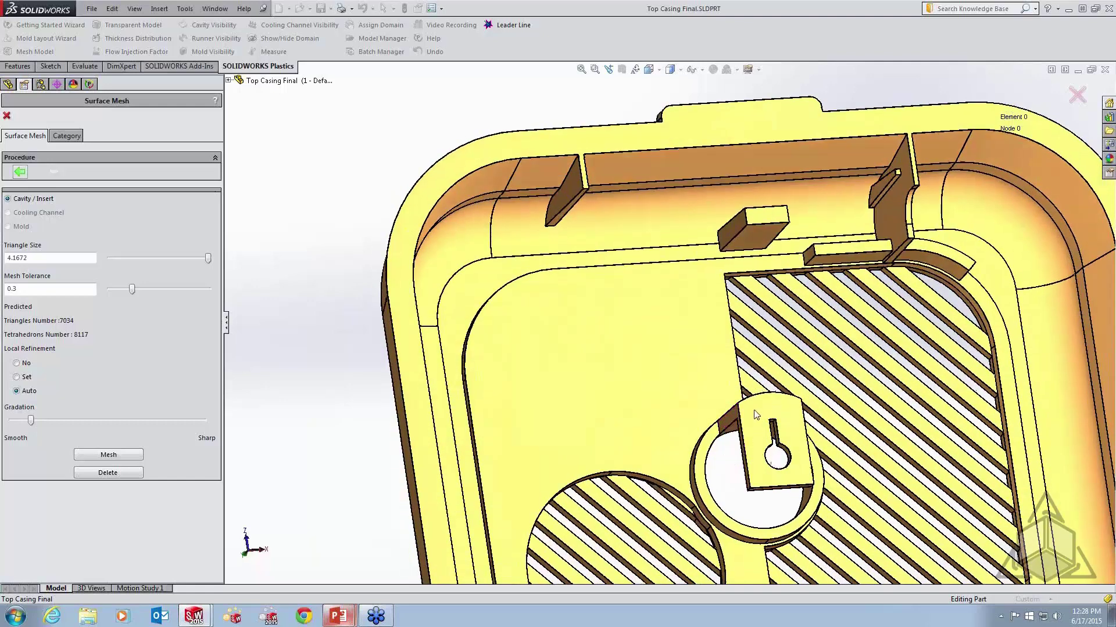
{"action": "scroll", "coordinate": [752, 409], "scroll_direction": "up", "scroll_amount": 6}
{"action": "middle_click_drag", "start_coordinate": [752, 409], "coordinate": [750, 438]}
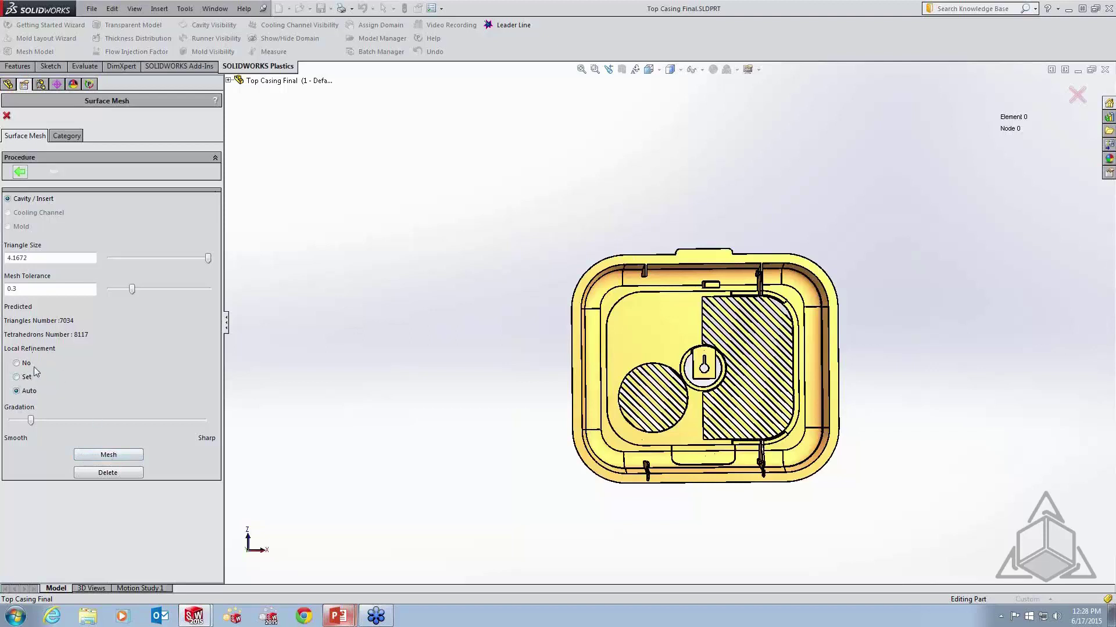
{"action": "left_click", "coordinate": [121, 457]}
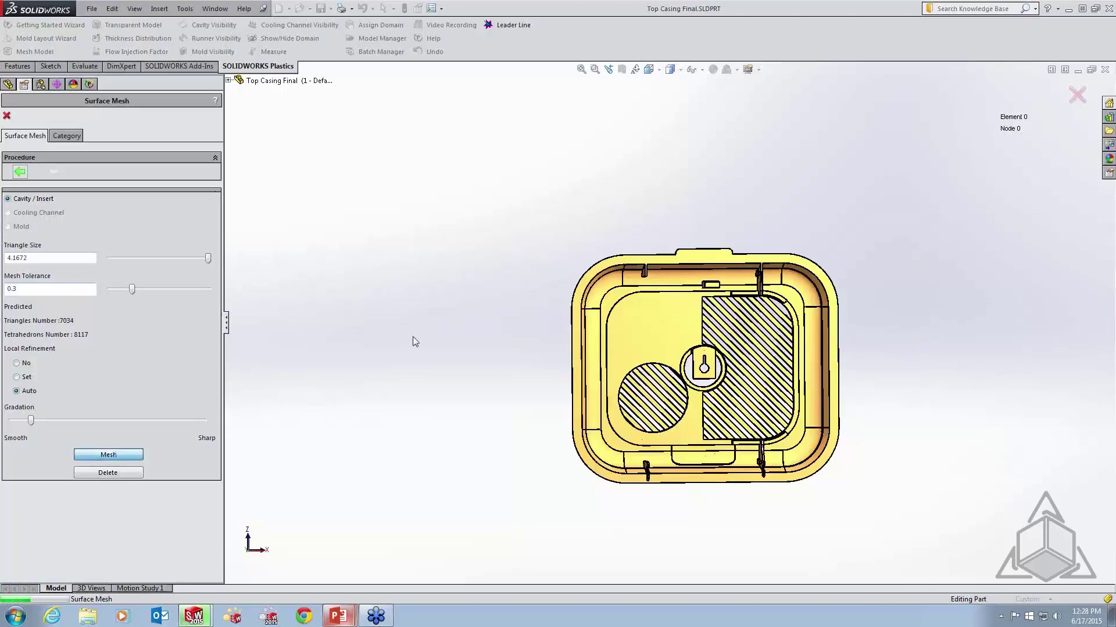
Examine the generated triangle mesh around the keyhole boss, grille openings, ribs and rounded corners of the casing
{"action": "scroll", "coordinate": [817, 401], "scroll_direction": "down", "scroll_amount": 3}
{"action": "scroll", "coordinate": [607, 255], "scroll_direction": "down", "scroll_amount": 5}
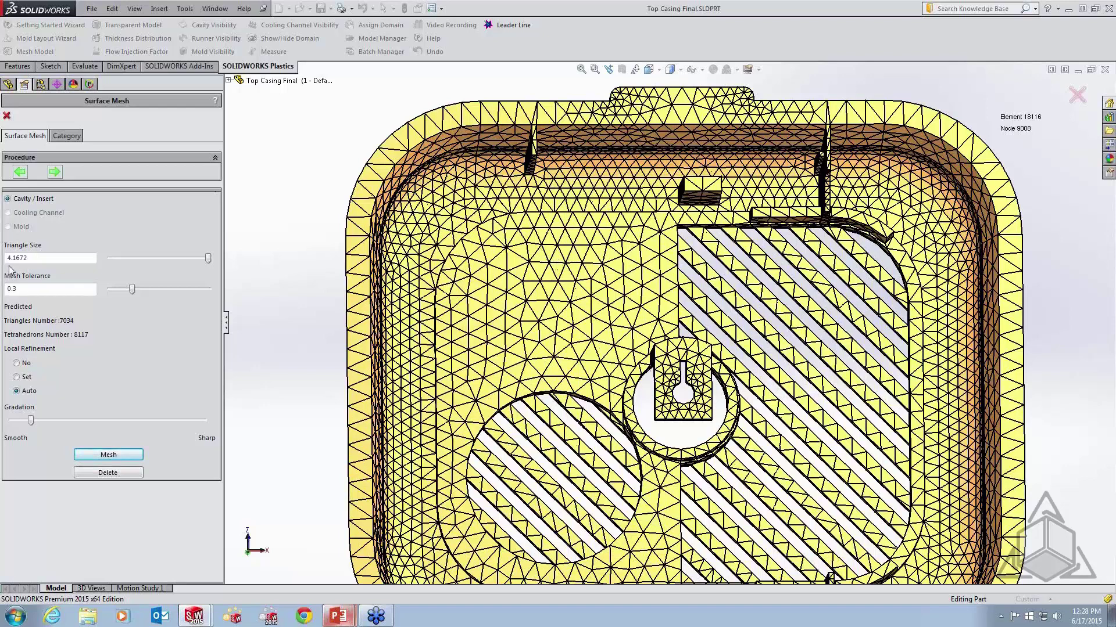
{"action": "scroll", "coordinate": [685, 404], "scroll_direction": "down", "scroll_amount": 5}
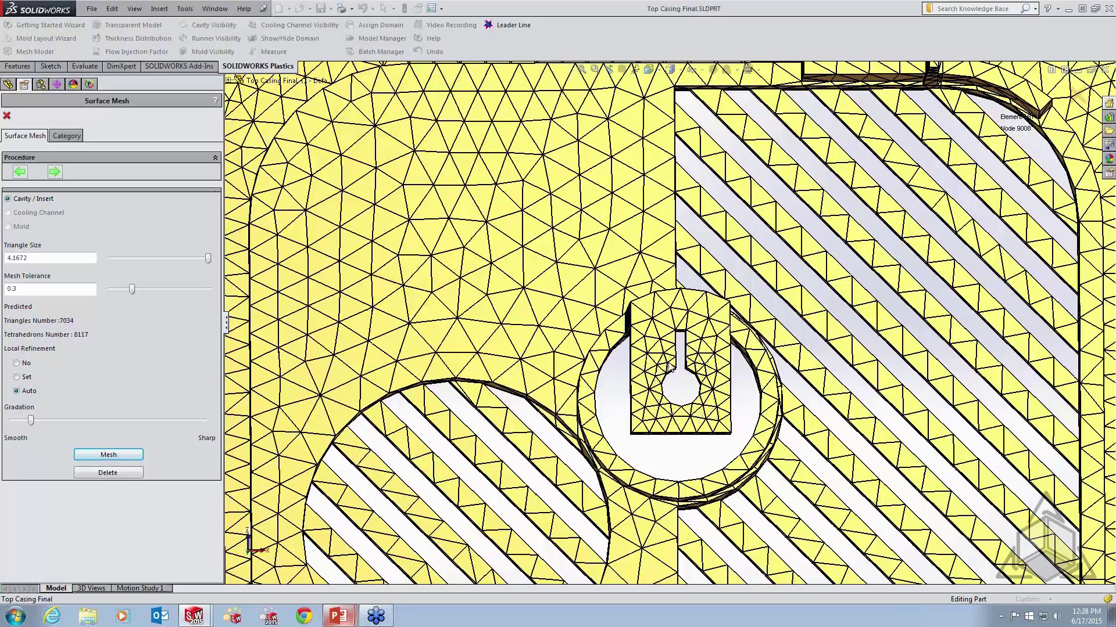
{"action": "key", "text": "f"}
{"action": "middle_click_drag", "start_coordinate": [691, 372], "coordinate": [726, 312]}
{"action": "scroll", "coordinate": [706, 266], "scroll_direction": "down", "scroll_amount": 10}
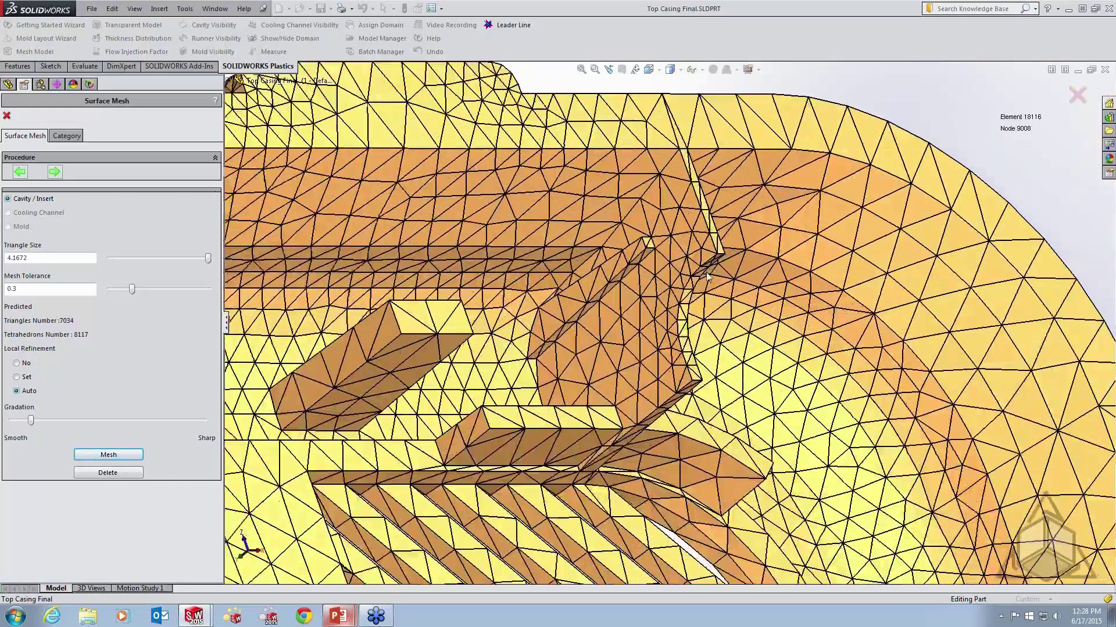
{"action": "scroll", "coordinate": [698, 352], "scroll_direction": "up", "scroll_amount": 10}
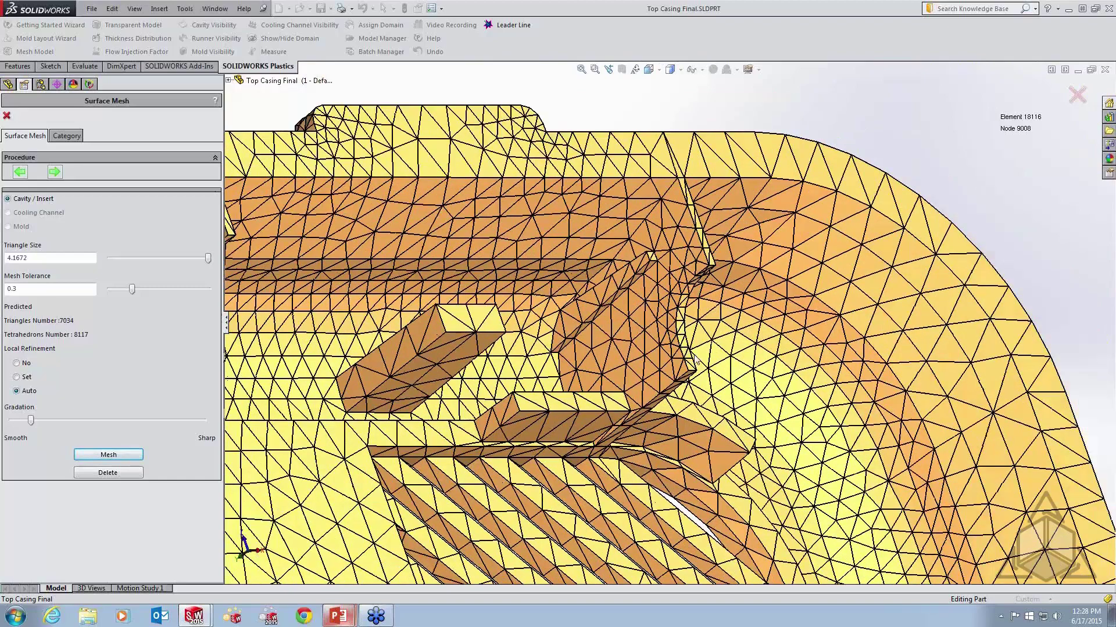
{"action": "scroll", "coordinate": [703, 357], "scroll_direction": "up", "scroll_amount": 5}
{"action": "key", "text": "ctrl+6"}
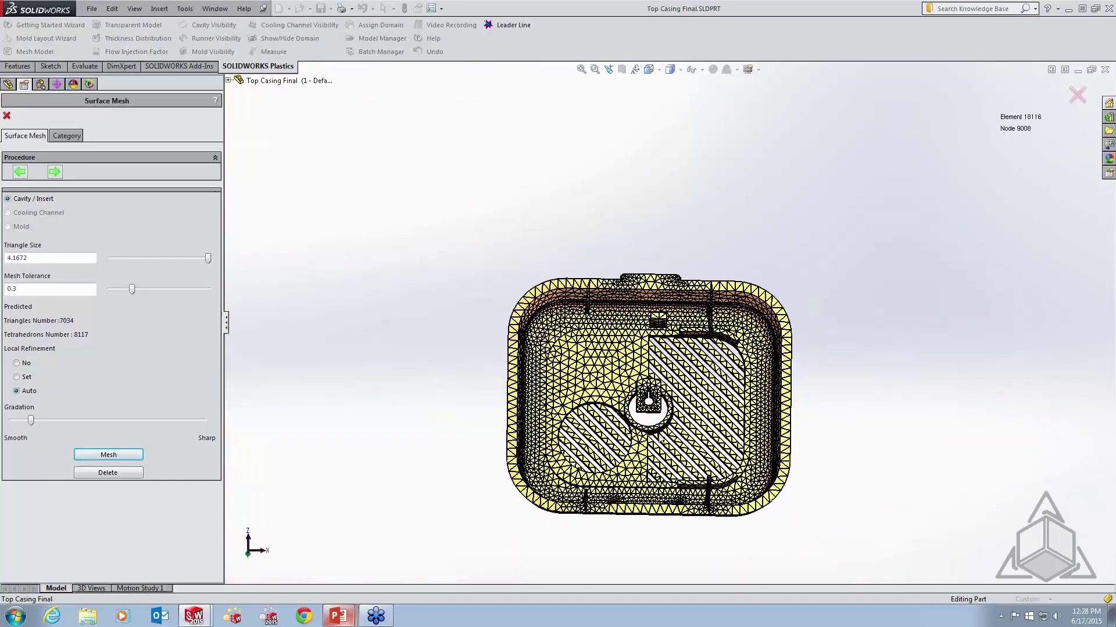
{"action": "scroll", "coordinate": [662, 434], "scroll_direction": "down", "scroll_amount": 5}
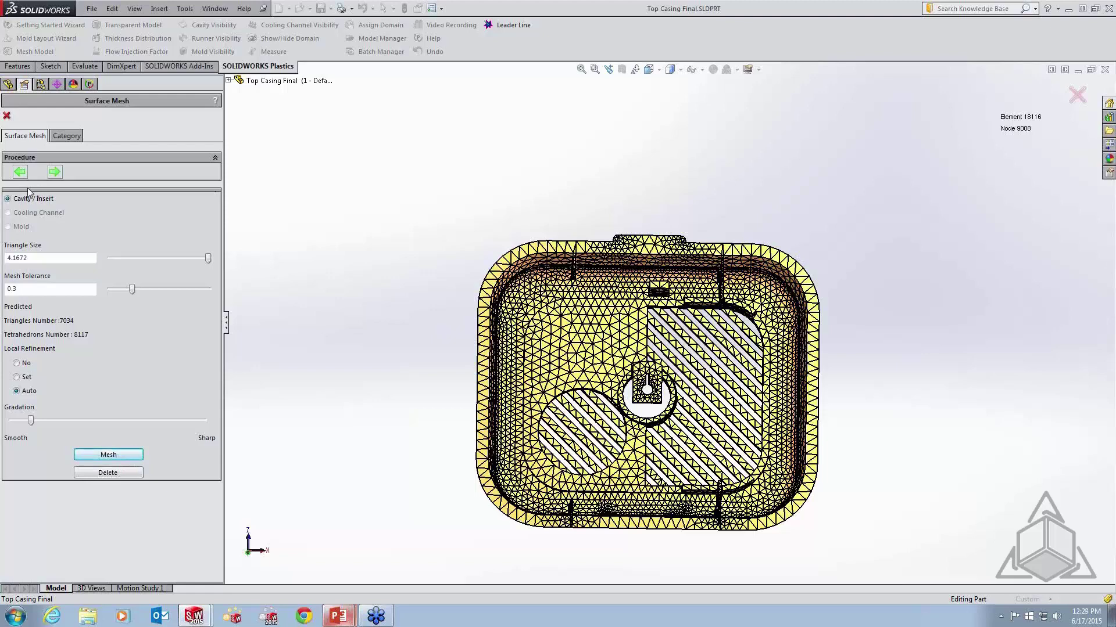
Proceed to the mesh summary, review its quality figures, check the mesh editing functions, and finish the shell mesh
{"action": "left_click", "coordinate": [55, 172]}
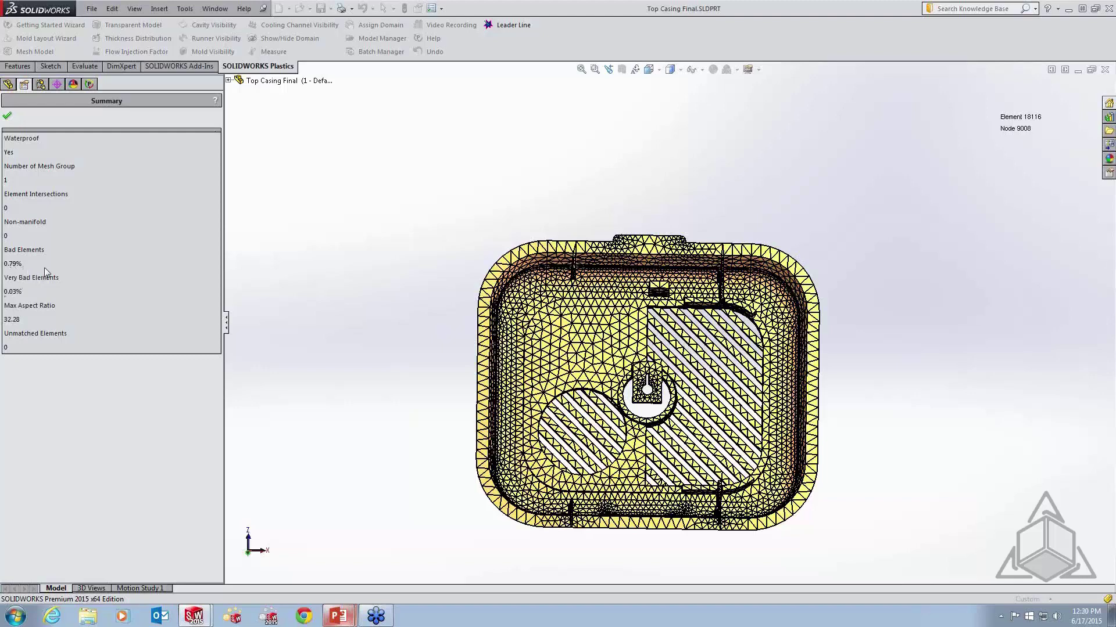
{"action": "left_click", "coordinate": [7, 118]}
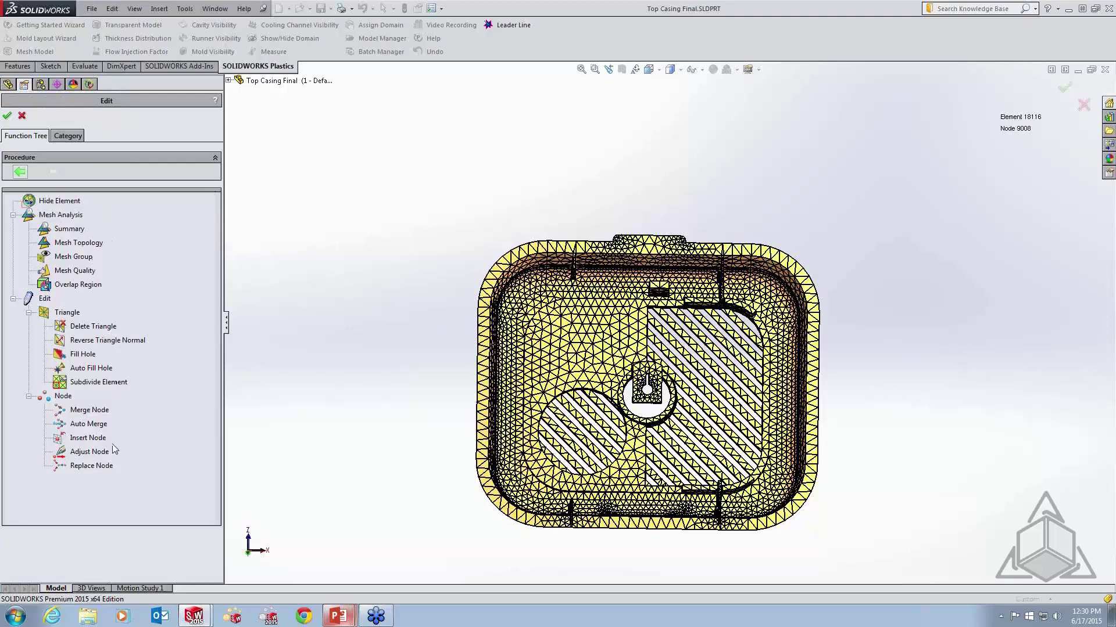
{"action": "scroll", "coordinate": [652, 376], "scroll_direction": "down", "scroll_amount": 2}
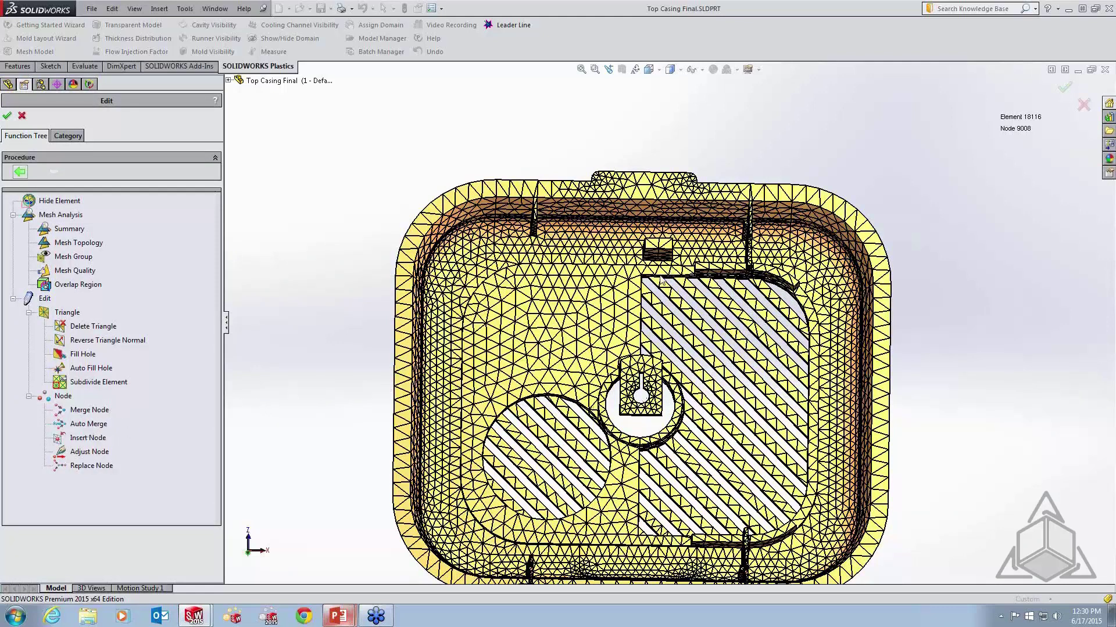
{"action": "scroll", "coordinate": [640, 367], "scroll_direction": "down", "scroll_amount": 2}
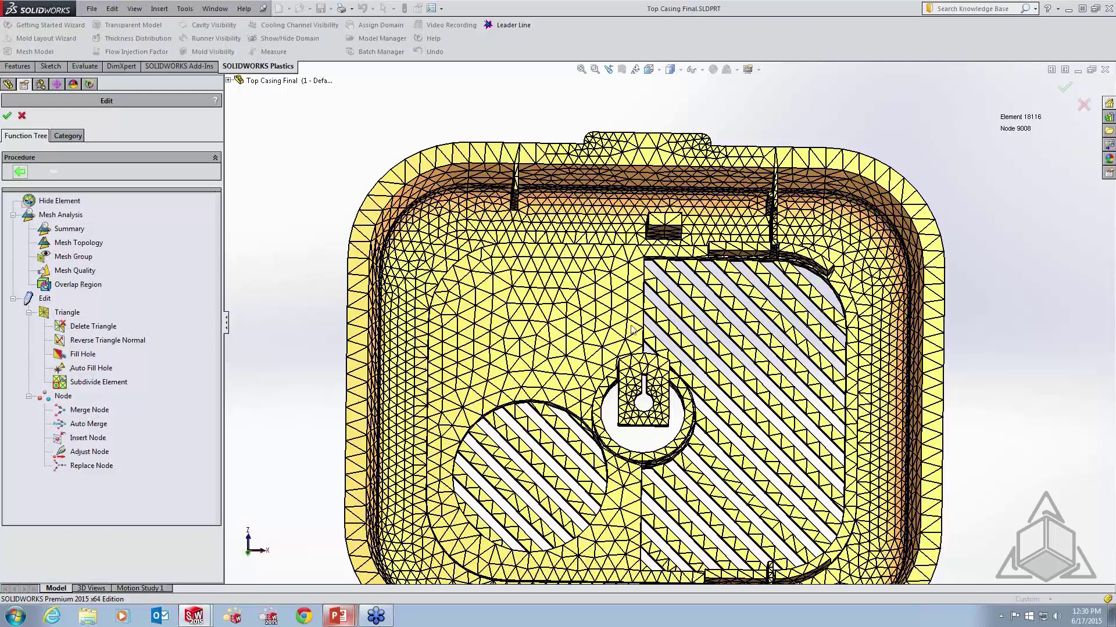
{"action": "scroll", "coordinate": [544, 305], "scroll_direction": "down", "scroll_amount": 3}
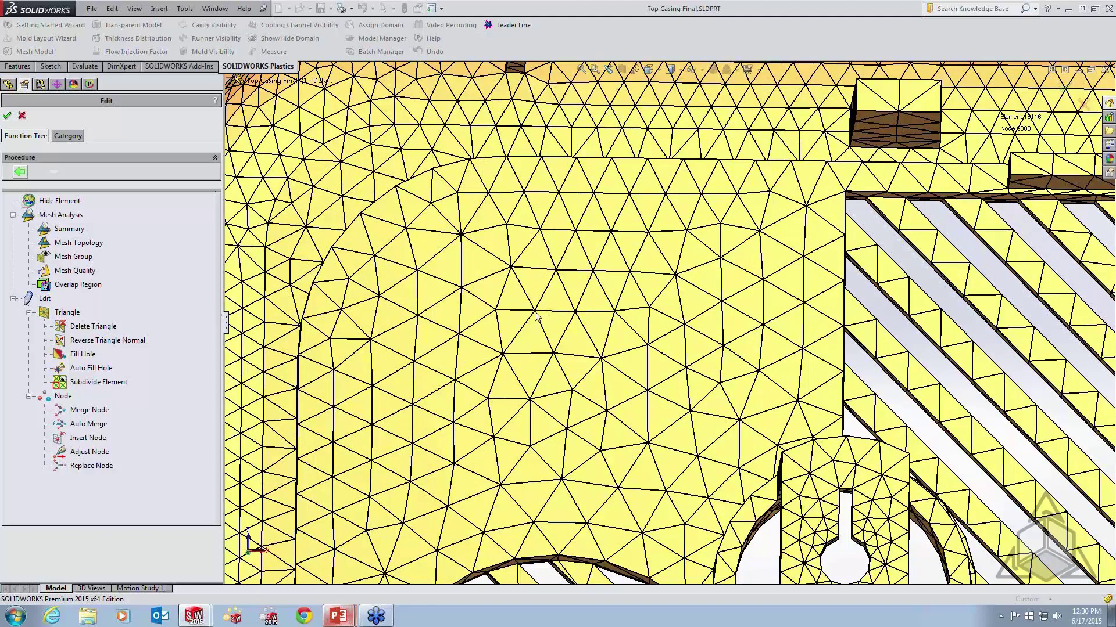
{"action": "key", "text": "f"}
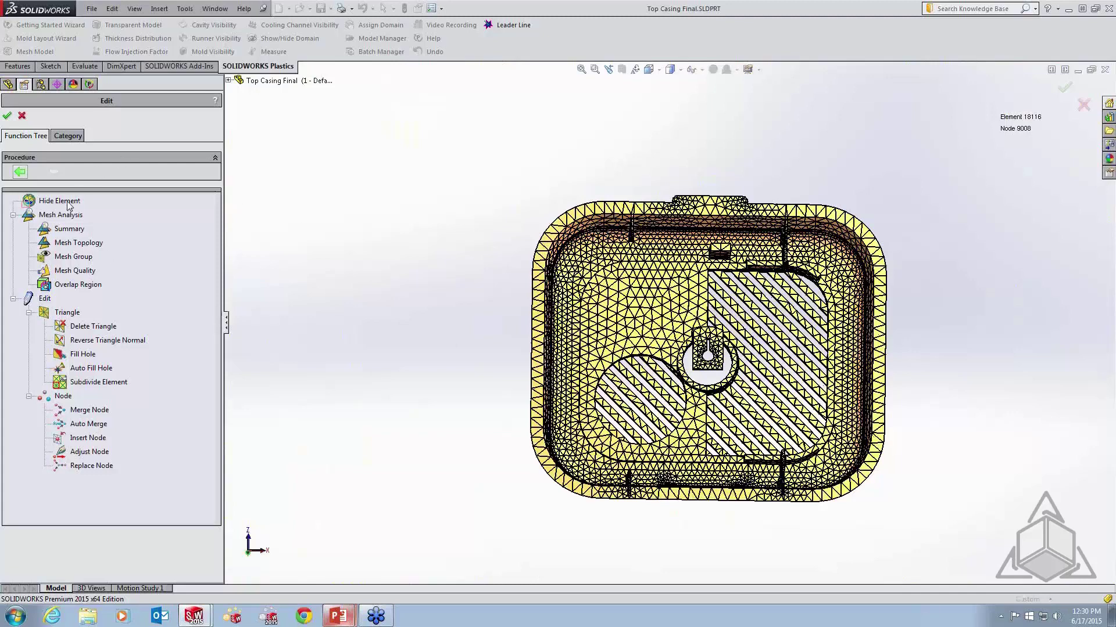
{"action": "left_click", "coordinate": [7, 115]}
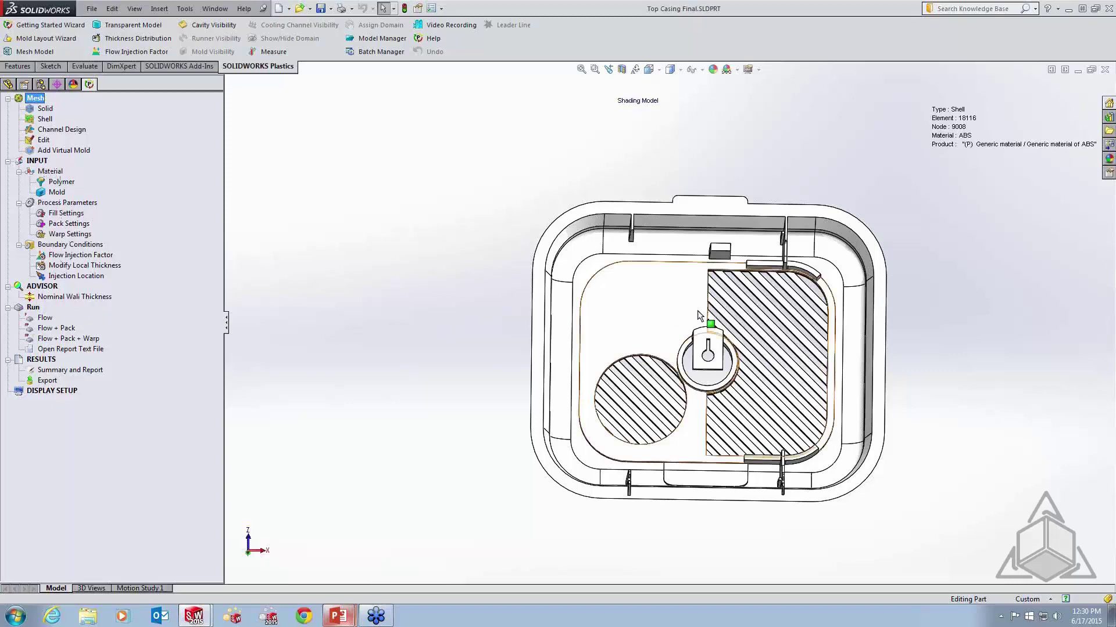
Open the polymer material database for the casing cavity and look over the default plastics listed by family
{"action": "middle_click_drag", "start_coordinate": [748, 407], "coordinate": [796, 322]}
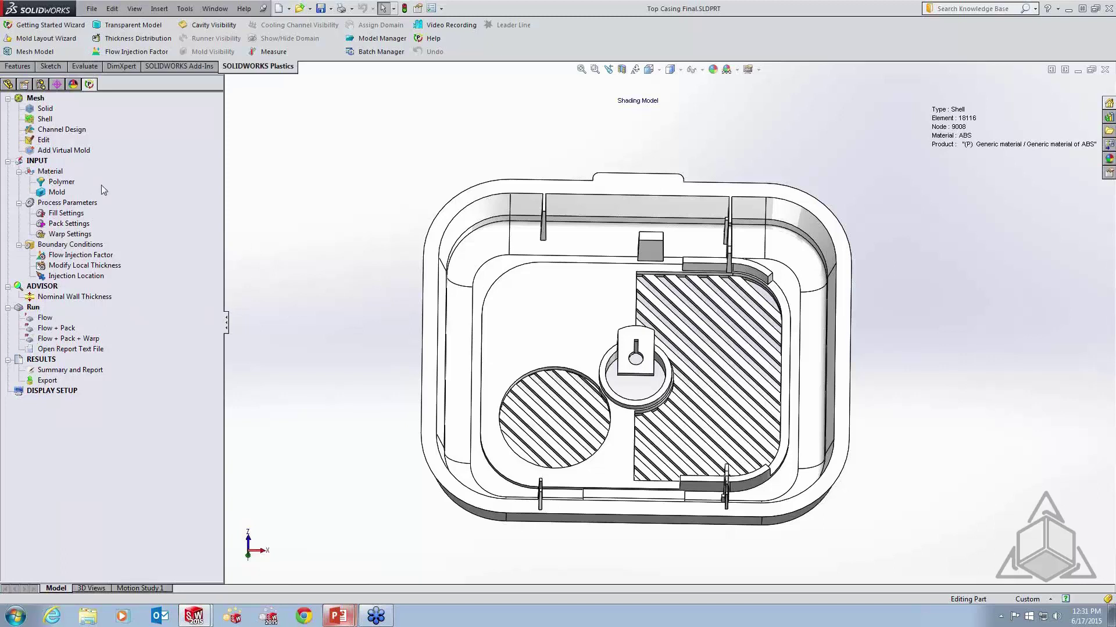
{"action": "right_click", "coordinate": [61, 183]}
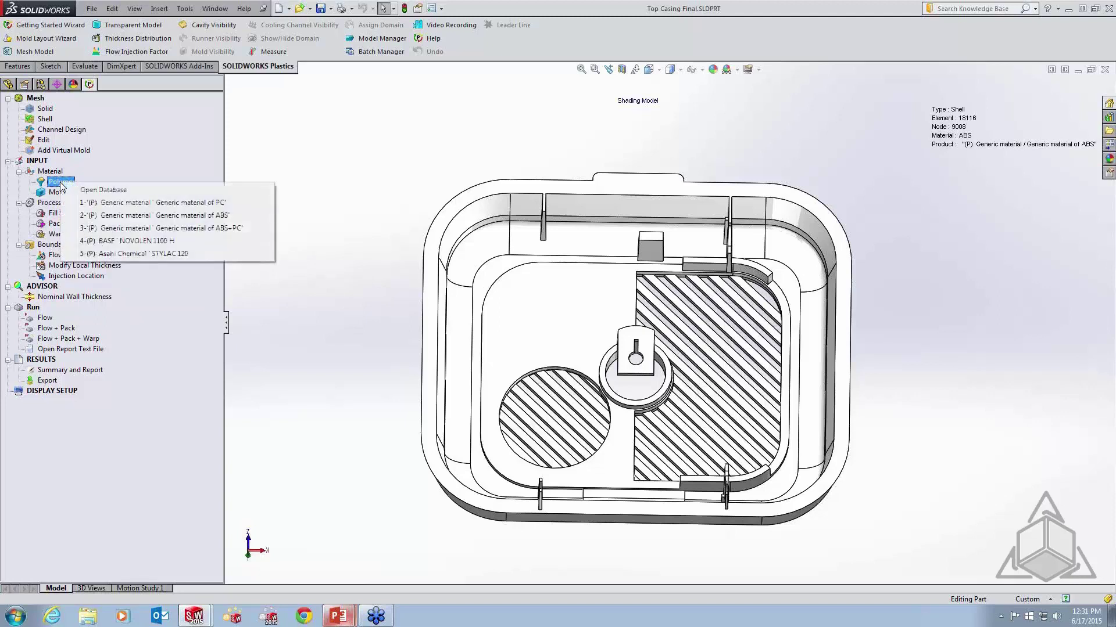
{"action": "left_click", "coordinate": [98, 191]}
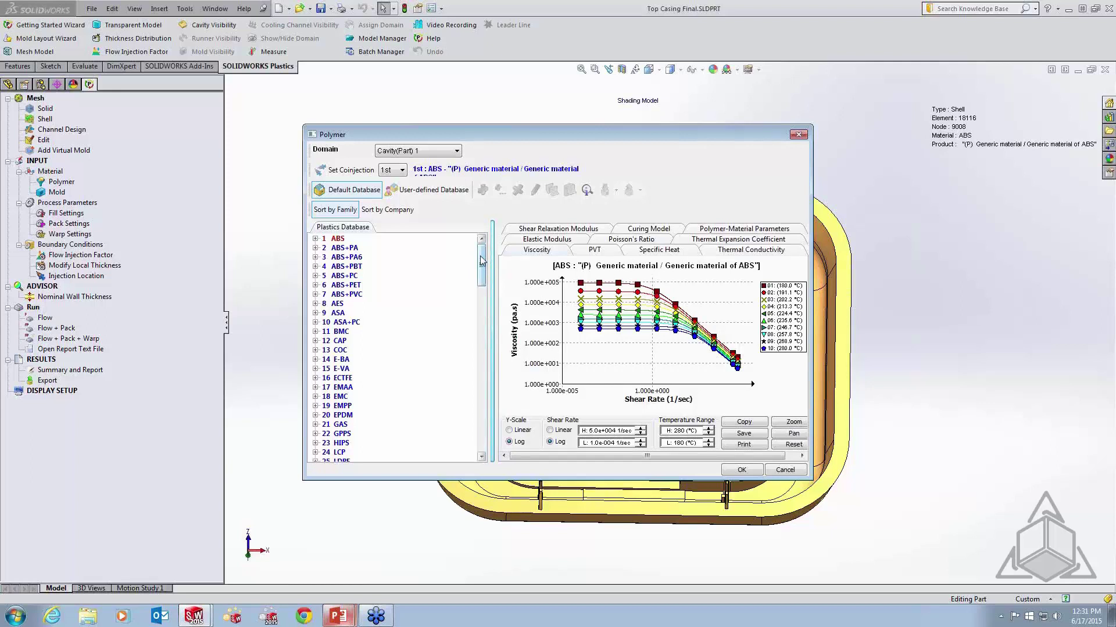
{"action": "mouse_move", "coordinate": [480, 261]}
{"action": "left_mouse_down"}
{"action": "mouse_move", "coordinate": [481, 277]}
{"action": "mouse_move", "coordinate": [483, 258]}
{"action": "left_mouse_up"}
{"action": "mouse_move", "coordinate": [483, 259]}
{"action": "left_mouse_down"}
{"action": "mouse_move", "coordinate": [484, 280]}
{"action": "mouse_move", "coordinate": [484, 256]}
{"action": "left_mouse_up"}
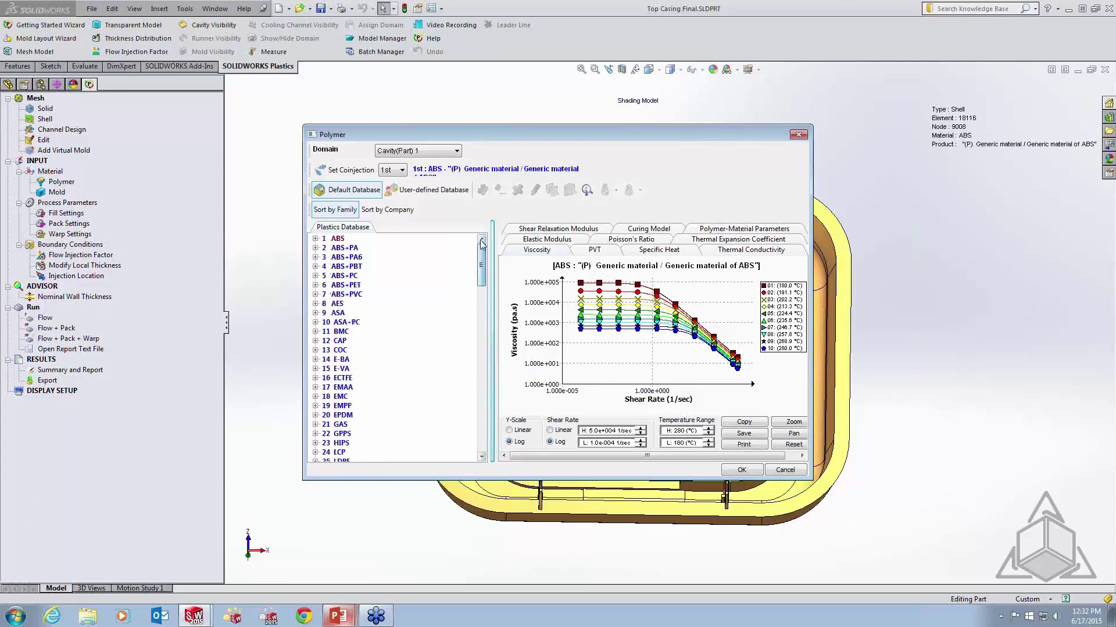
Sort the default polymer database by company, browse the manufacturers, and return to sorting by family
{"action": "left_click", "coordinate": [388, 210]}
{"action": "mouse_move", "coordinate": [482, 259]}
{"action": "left_mouse_down"}
{"action": "mouse_move", "coordinate": [474, 460]}
{"action": "mouse_move", "coordinate": [479, 259]}
{"action": "left_mouse_up"}
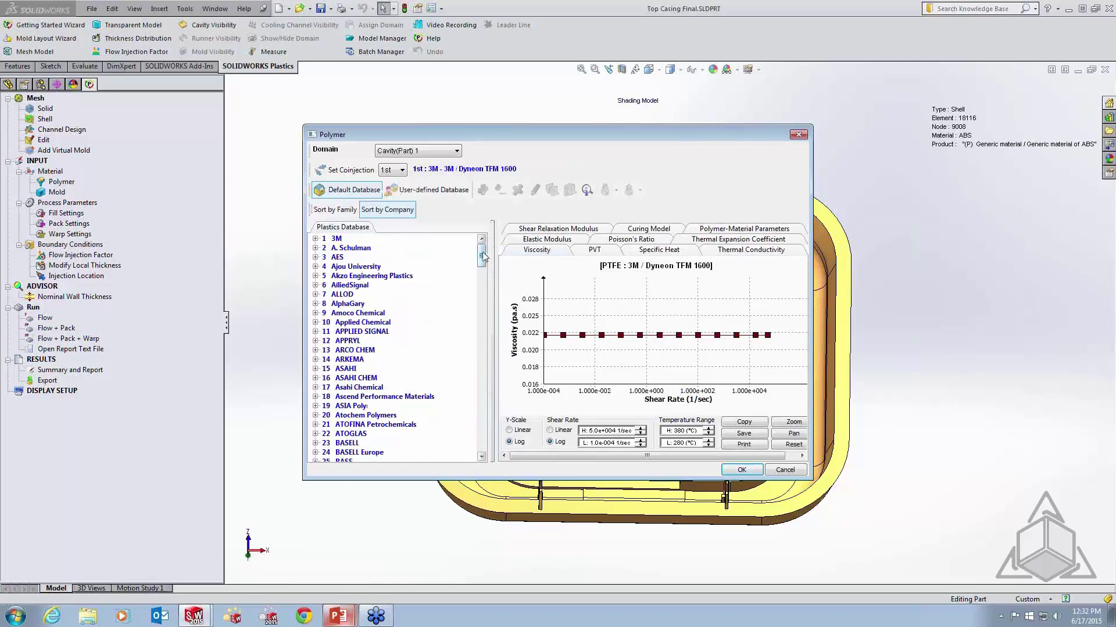
{"action": "mouse_move", "coordinate": [482, 257]}
{"action": "left_mouse_down"}
{"action": "mouse_move", "coordinate": [481, 406]}
{"action": "mouse_move", "coordinate": [481, 244]}
{"action": "left_mouse_up"}
{"action": "left_click_drag", "start_coordinate": [481, 260], "coordinate": [482, 284]}
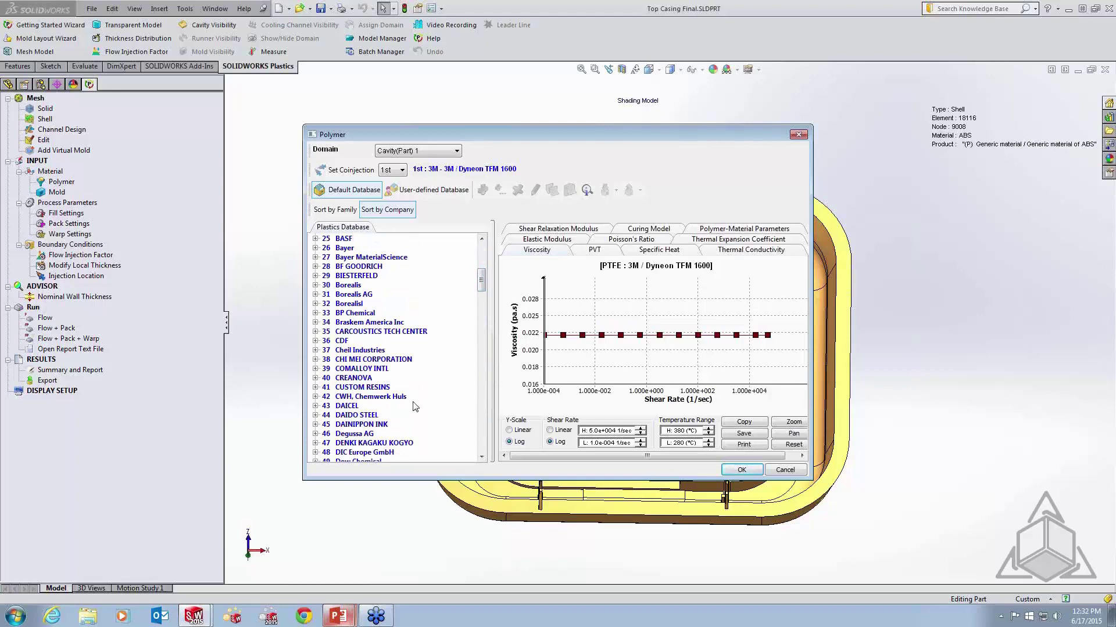
{"action": "left_click_drag", "start_coordinate": [482, 285], "coordinate": [480, 247]}
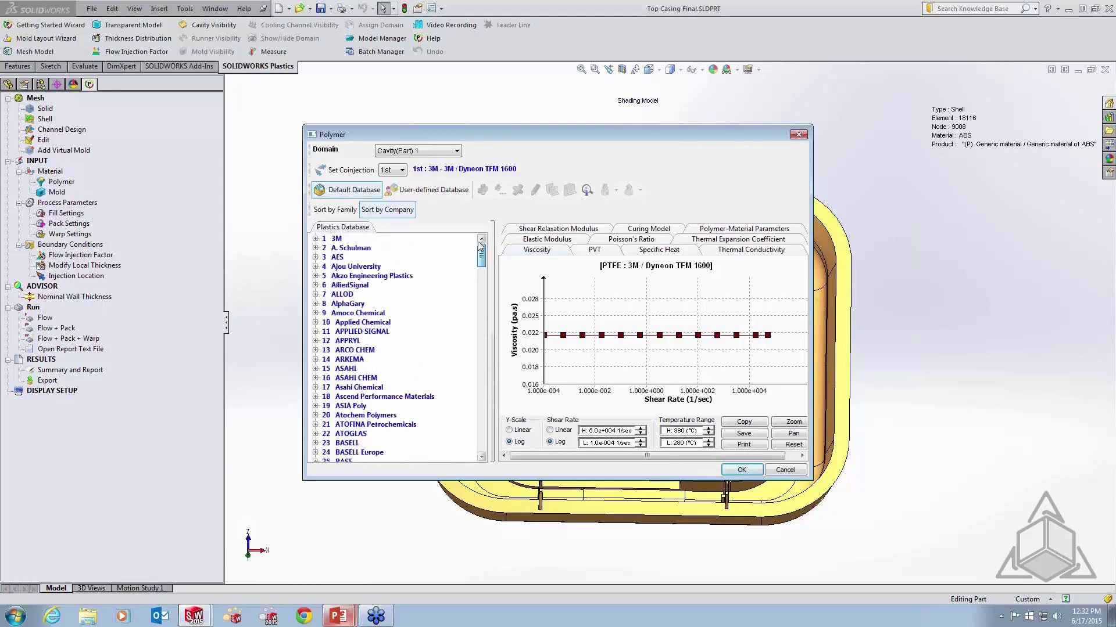
{"action": "left_click", "coordinate": [341, 210]}
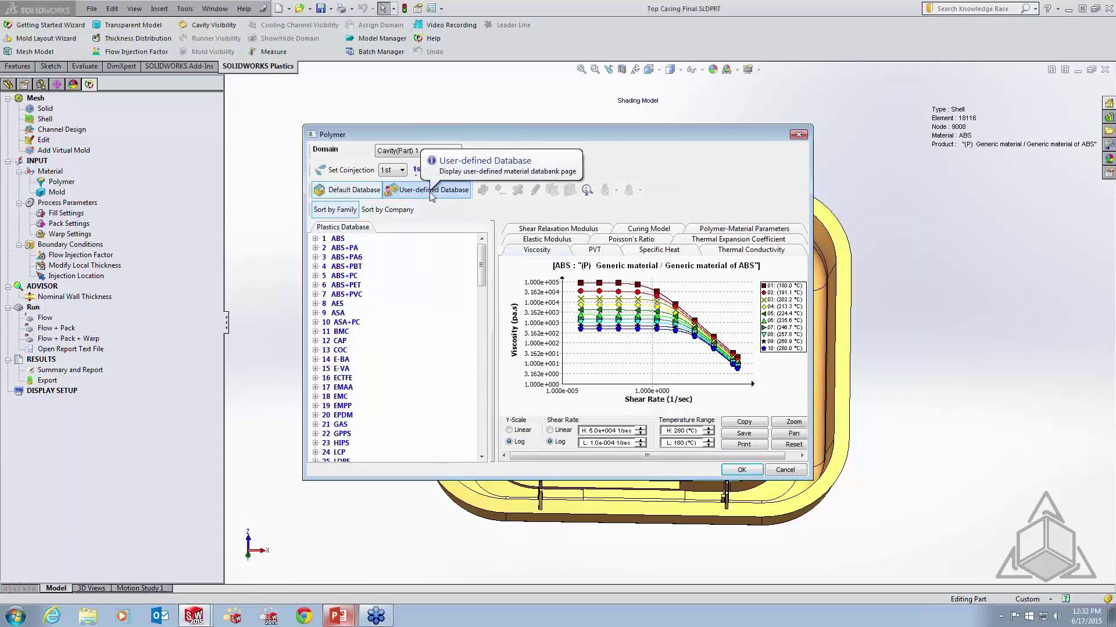
Show the polymer-material parameters of generic ABS, and open and close the polymer product search without searching
{"action": "left_click", "coordinate": [766, 230]}
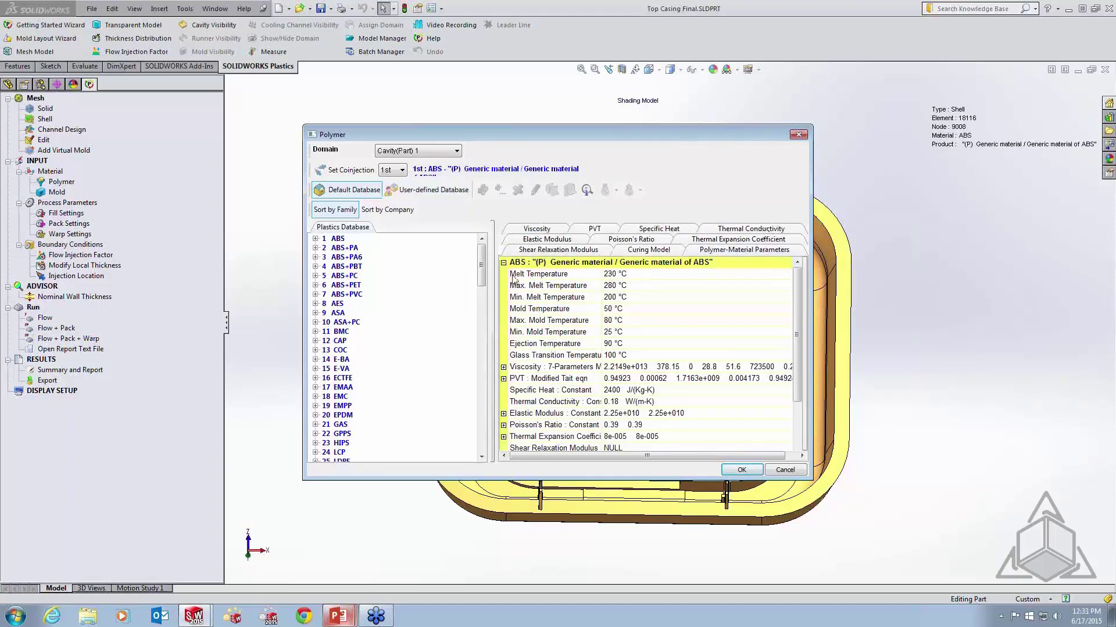
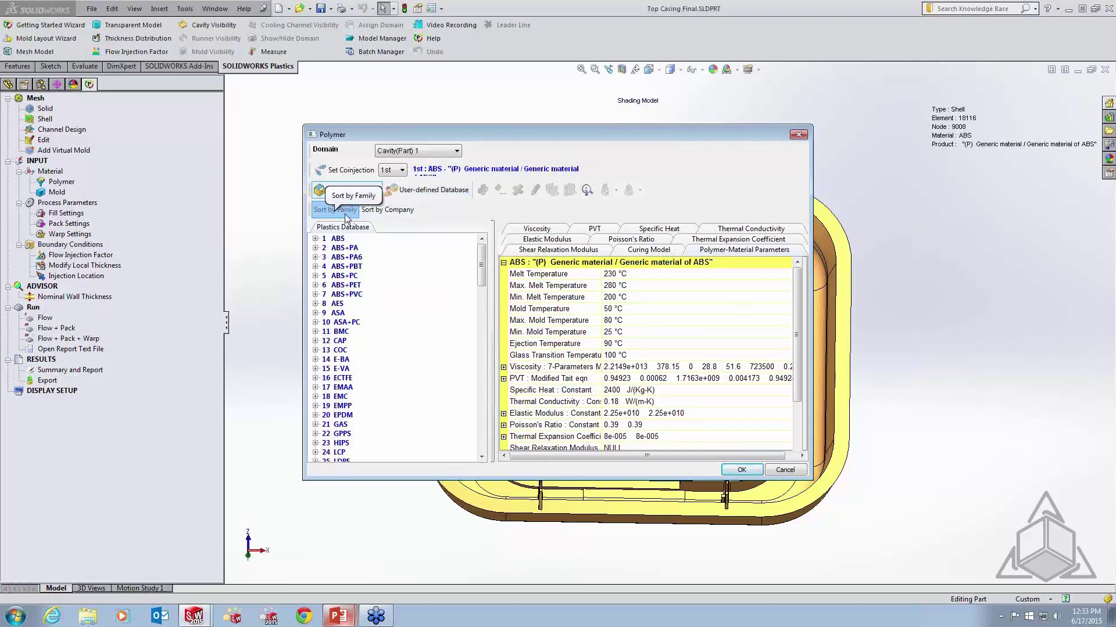
{"action": "left_click", "coordinate": [588, 190]}
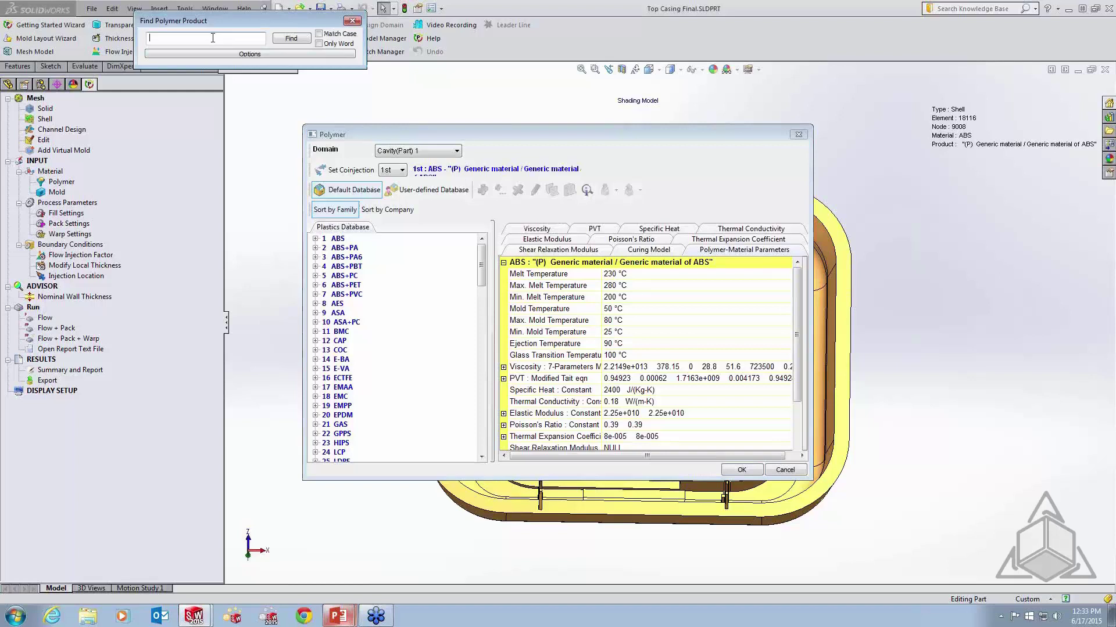
{"action": "left_click_drag", "start_coordinate": [236, 21], "coordinate": [460, 95]}
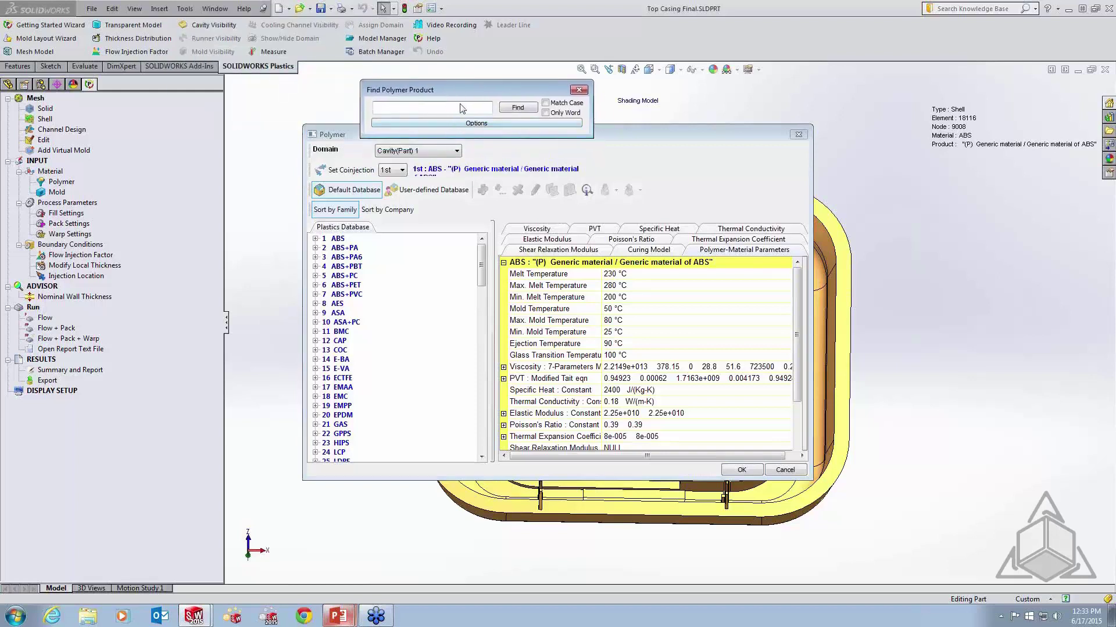
{"action": "left_click_drag", "start_coordinate": [465, 88], "coordinate": [446, 78]}
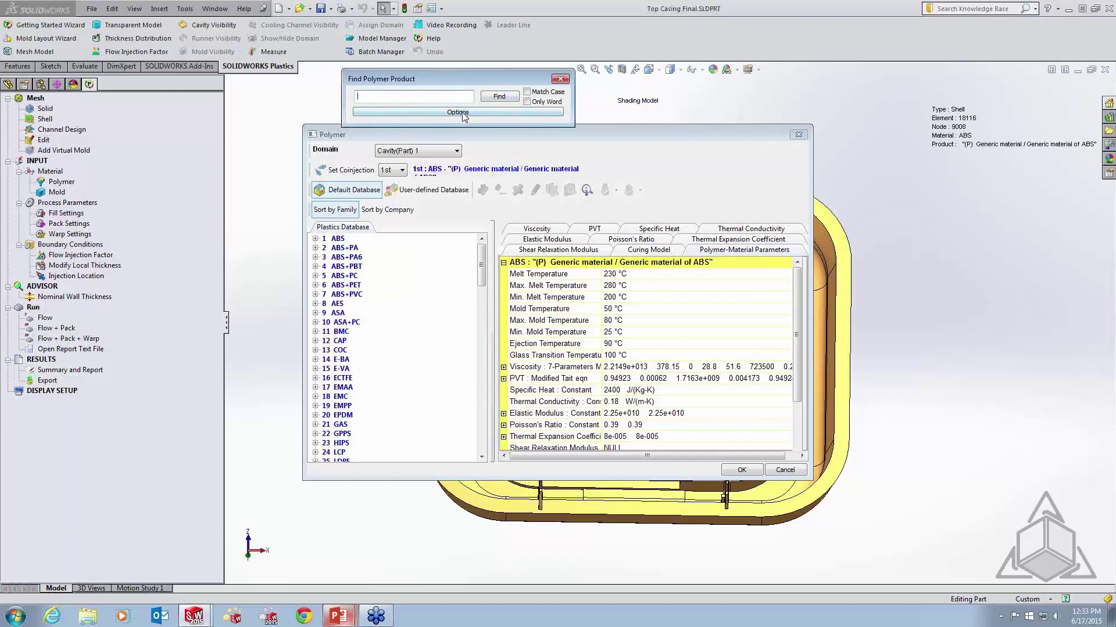
{"action": "left_click", "coordinate": [562, 79]}
Select the generic material of PC from the PC family as the first polymer for the cavity
{"action": "left_click_drag", "start_coordinate": [568, 138], "coordinate": [562, 128]}
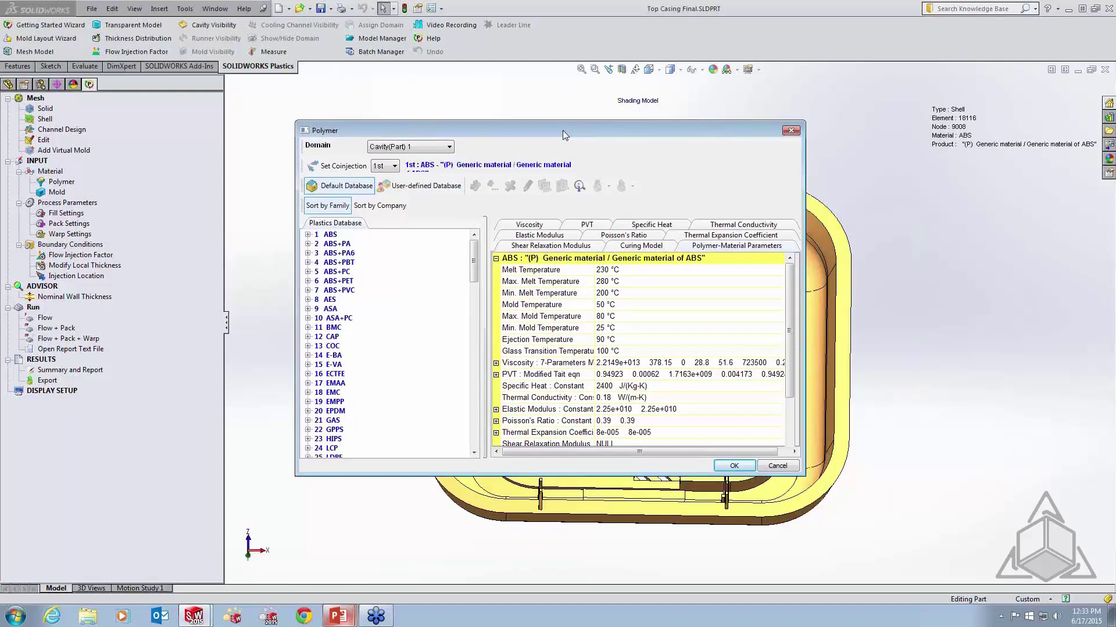
{"action": "left_click_drag", "start_coordinate": [474, 271], "coordinate": [473, 331]}
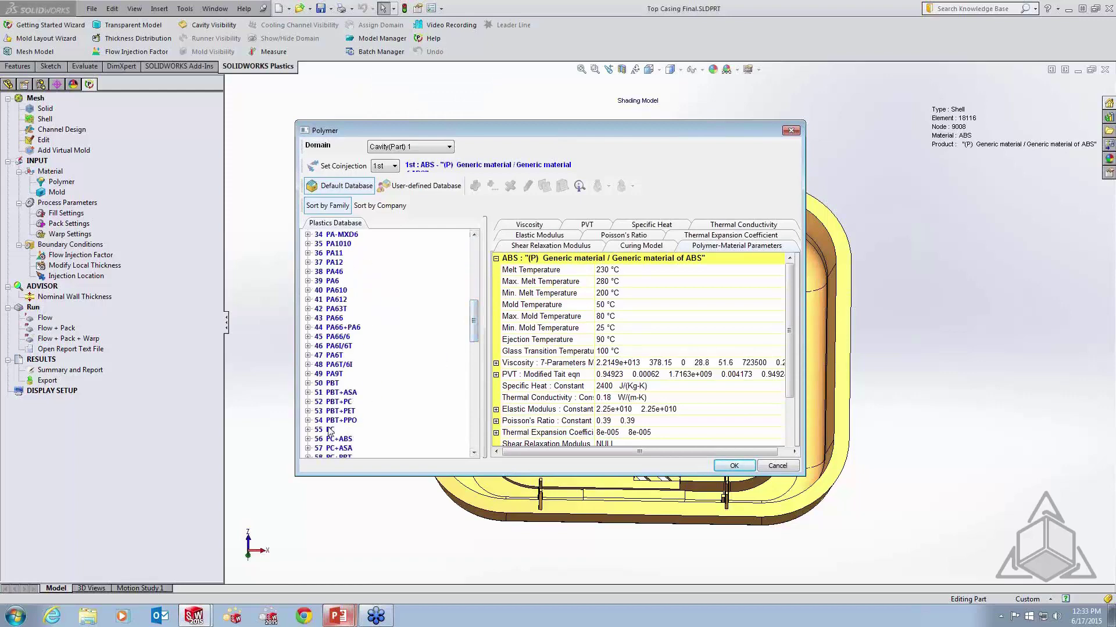
{"action": "left_click", "coordinate": [307, 430]}
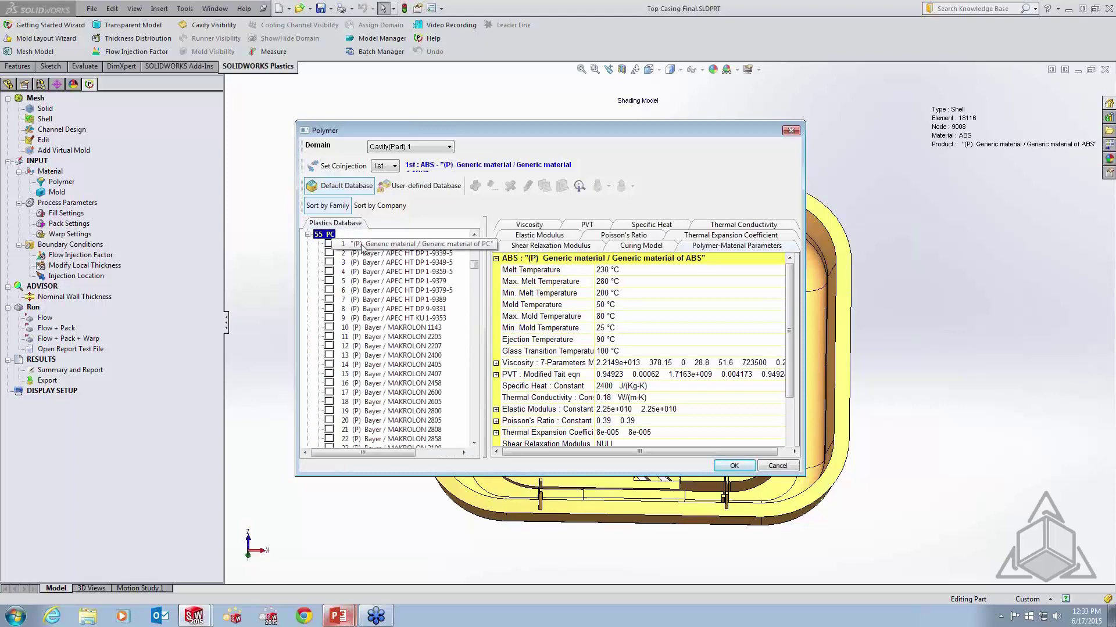
{"action": "left_click", "coordinate": [328, 245]}
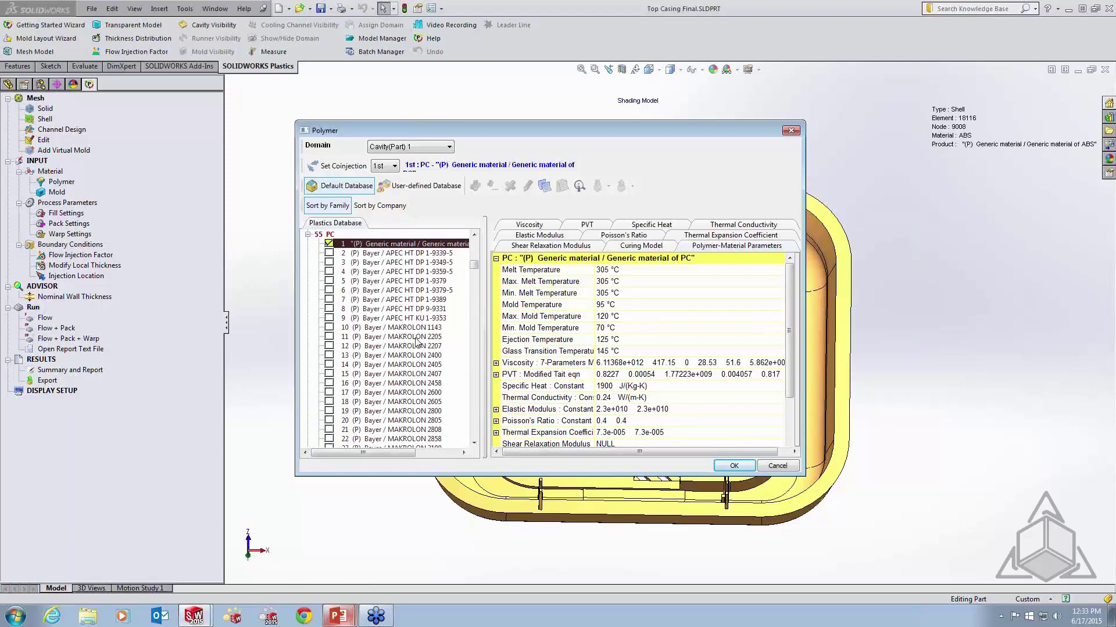
Apply the generic PC polymer to the cavity, and open and browse the mold material database without changing the mold material
{"action": "left_click", "coordinate": [731, 467]}
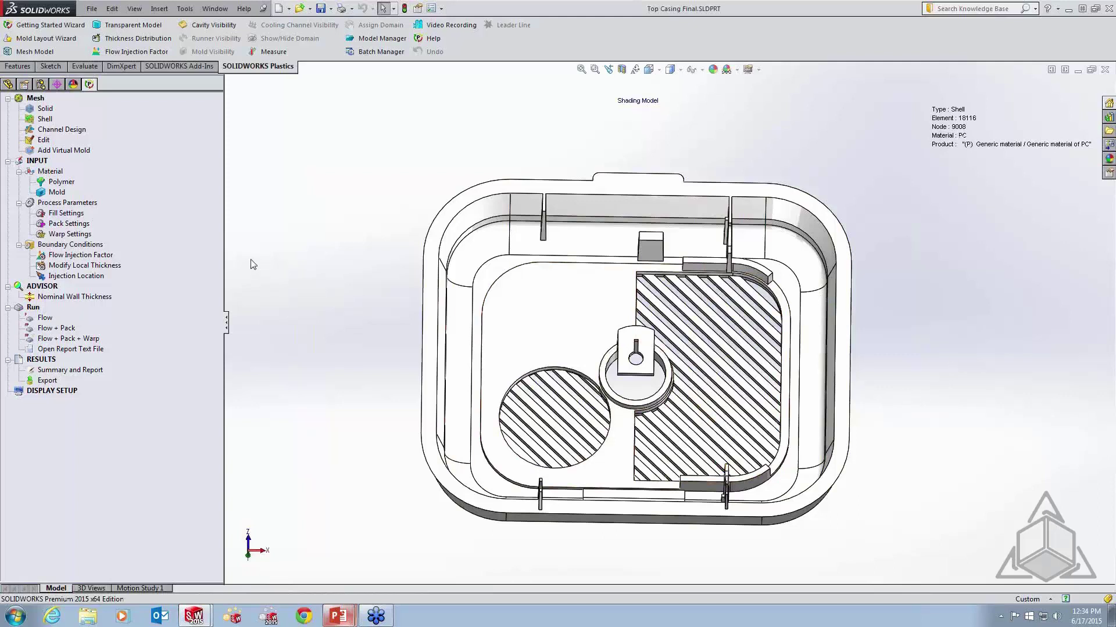
{"action": "right_click", "coordinate": [58, 195]}
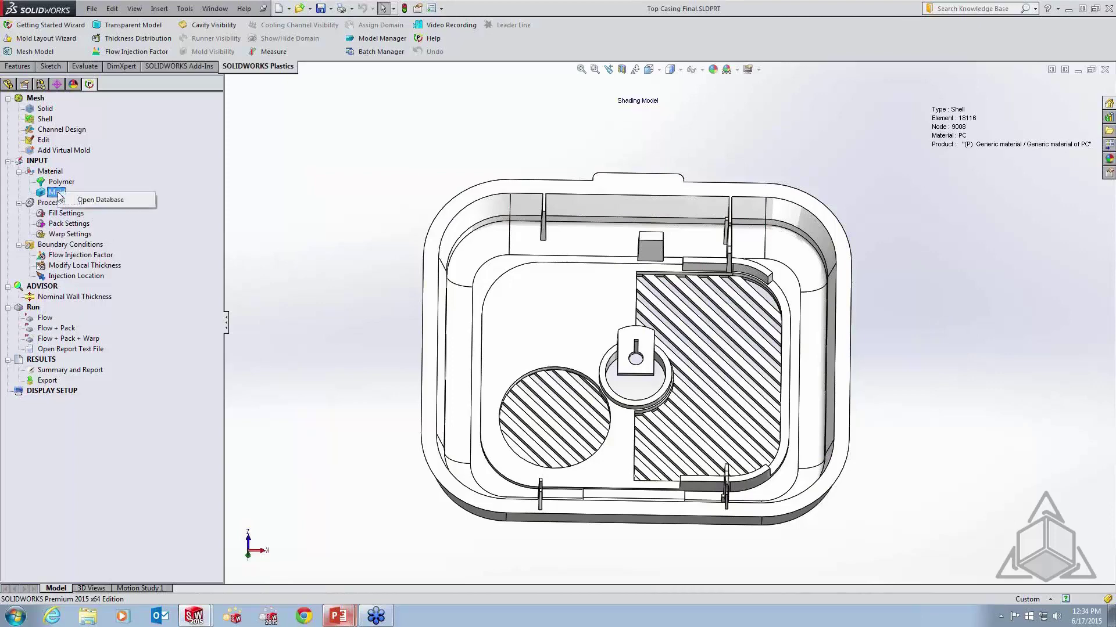
{"action": "left_click", "coordinate": [82, 200]}
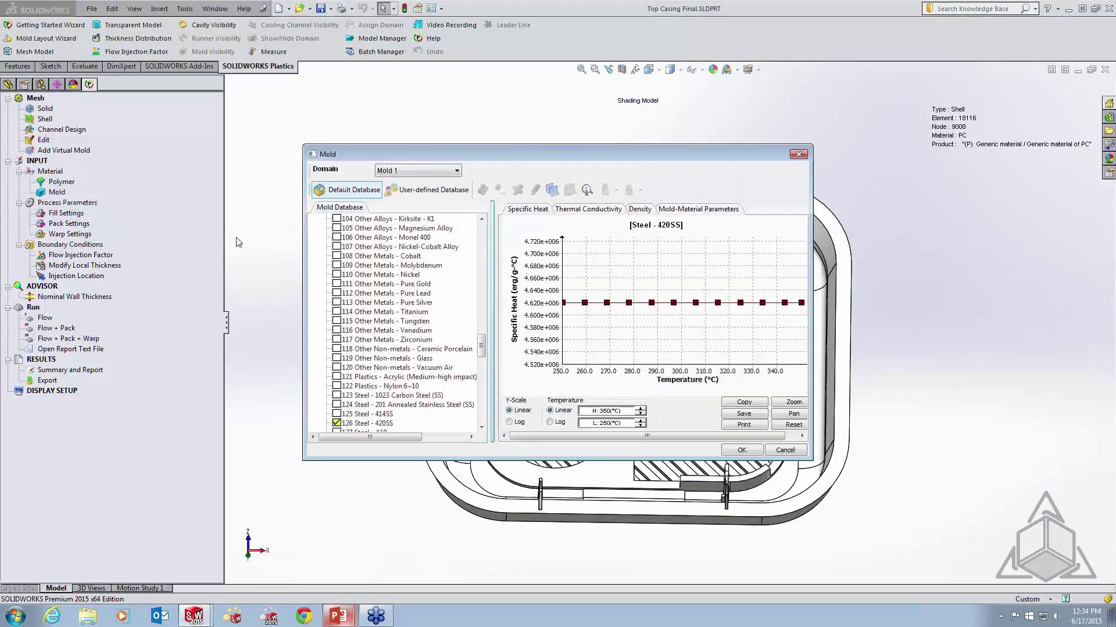
{"action": "left_click_drag", "start_coordinate": [481, 348], "coordinate": [482, 238]}
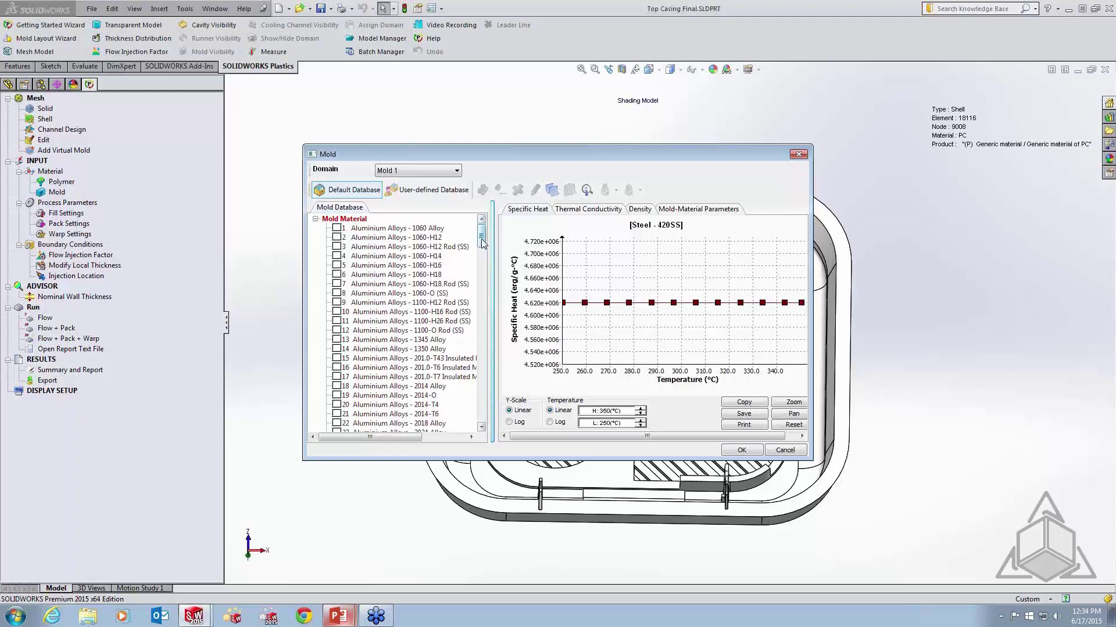
{"action": "mouse_move", "coordinate": [482, 243]}
{"action": "left_mouse_down"}
{"action": "mouse_move", "coordinate": [492, 383]}
{"action": "mouse_move", "coordinate": [485, 244]}
{"action": "left_mouse_up"}
{"action": "left_click", "coordinate": [772, 453]}
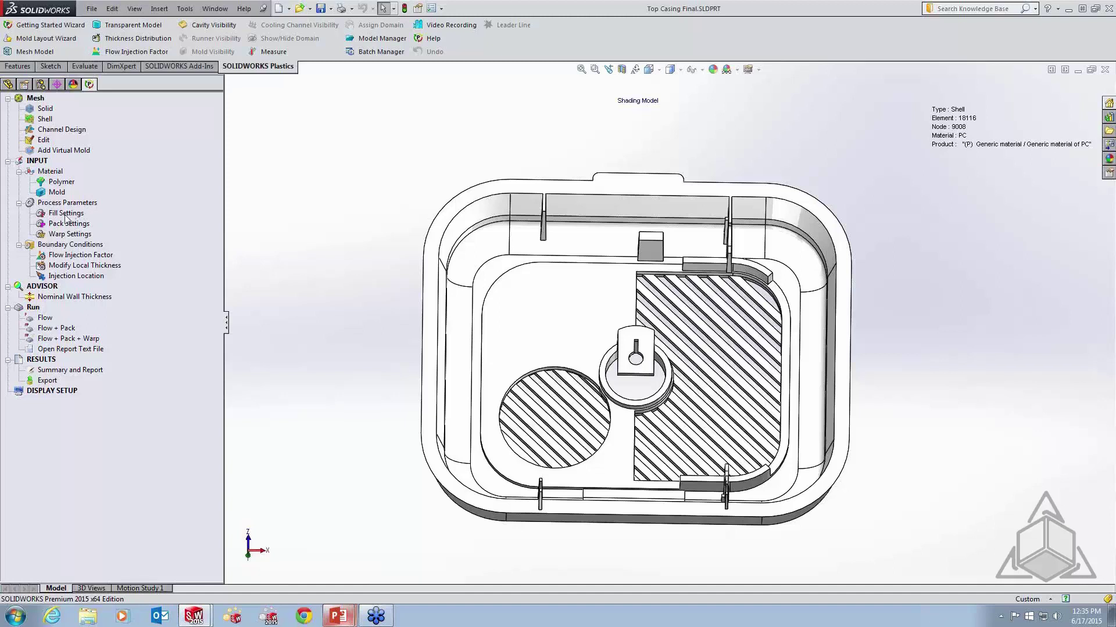
Open the fill settings, switch the filling time from automatic to manual entry, and restore automatic filling time
{"action": "right_click", "coordinate": [64, 215]}
{"action": "left_click", "coordinate": [113, 221]}
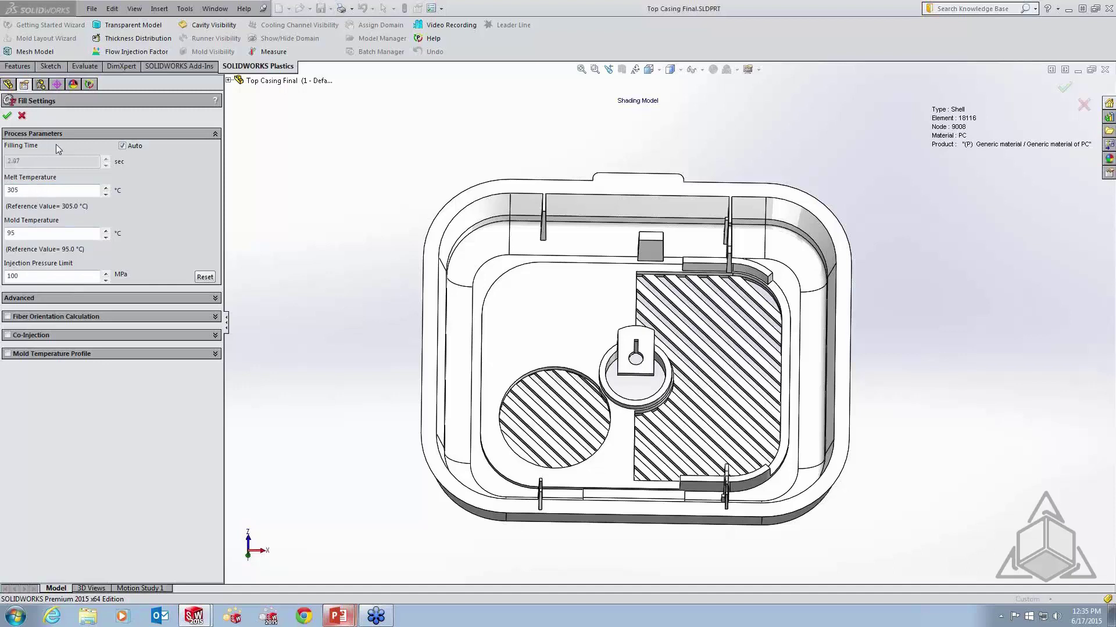
{"action": "left_click", "coordinate": [123, 147]}
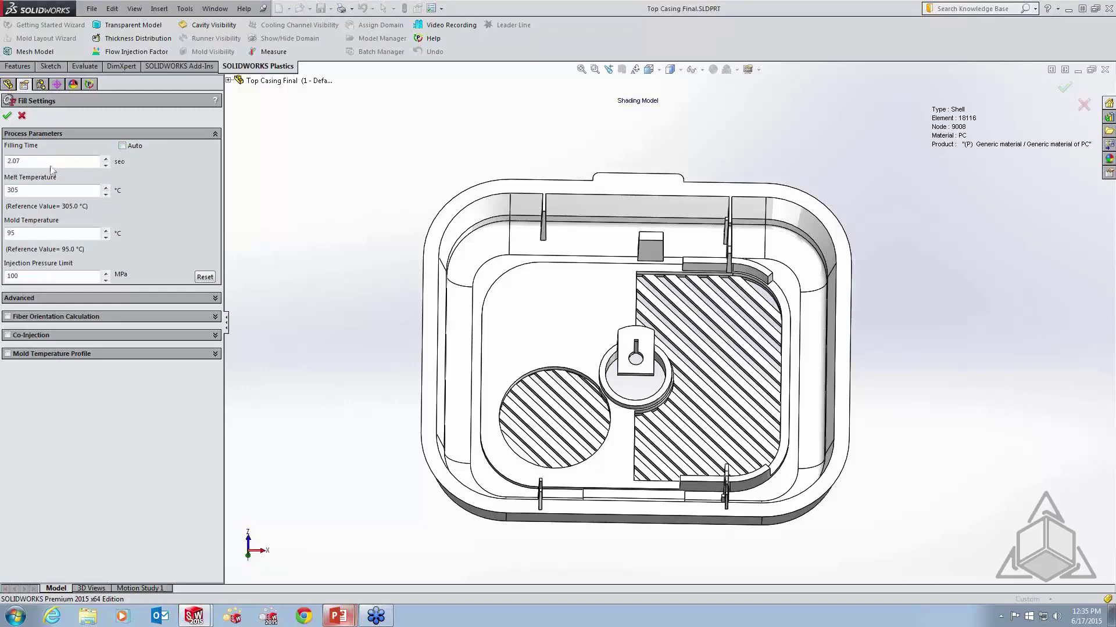
{"action": "left_click", "coordinate": [122, 146]}
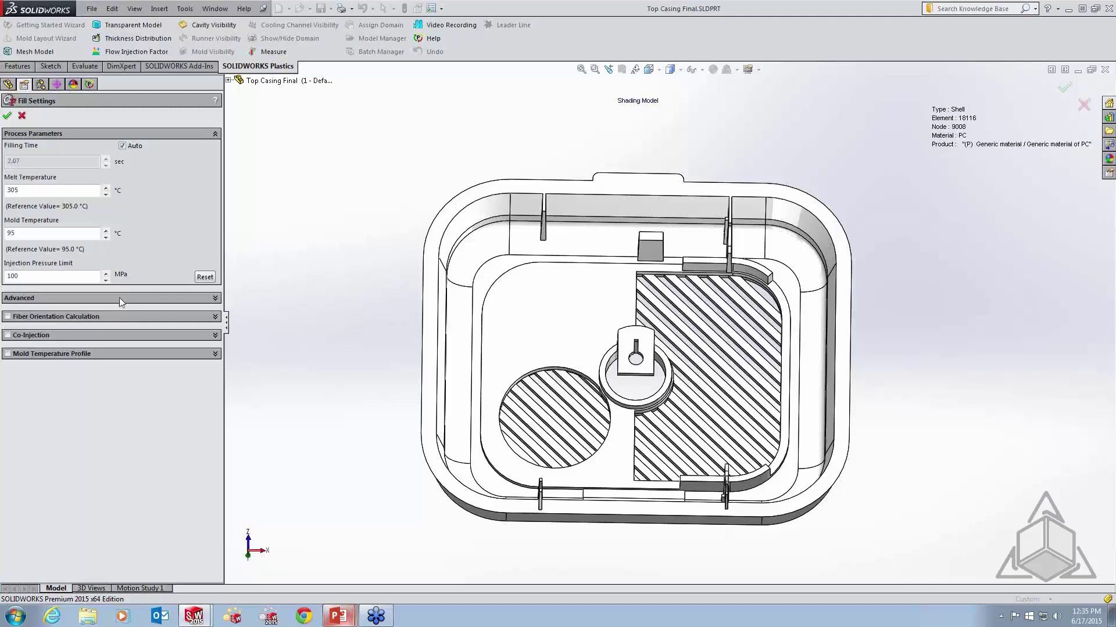
Show the advanced fill options and look over the injection molding machine database
{"action": "left_click", "coordinate": [75, 299]}
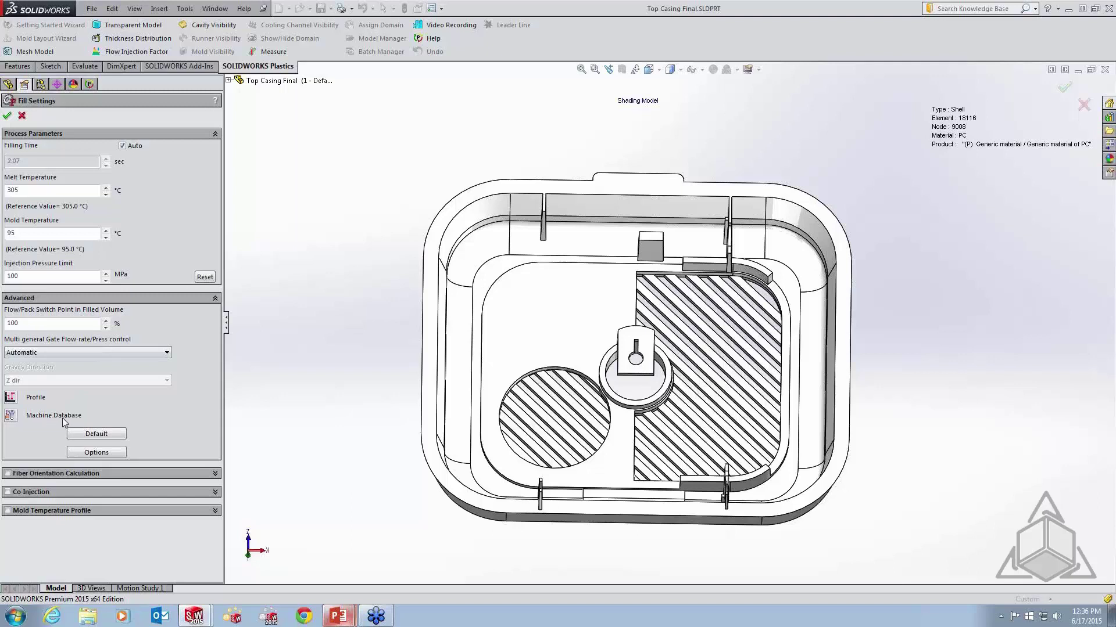
{"action": "left_click", "coordinate": [11, 417]}
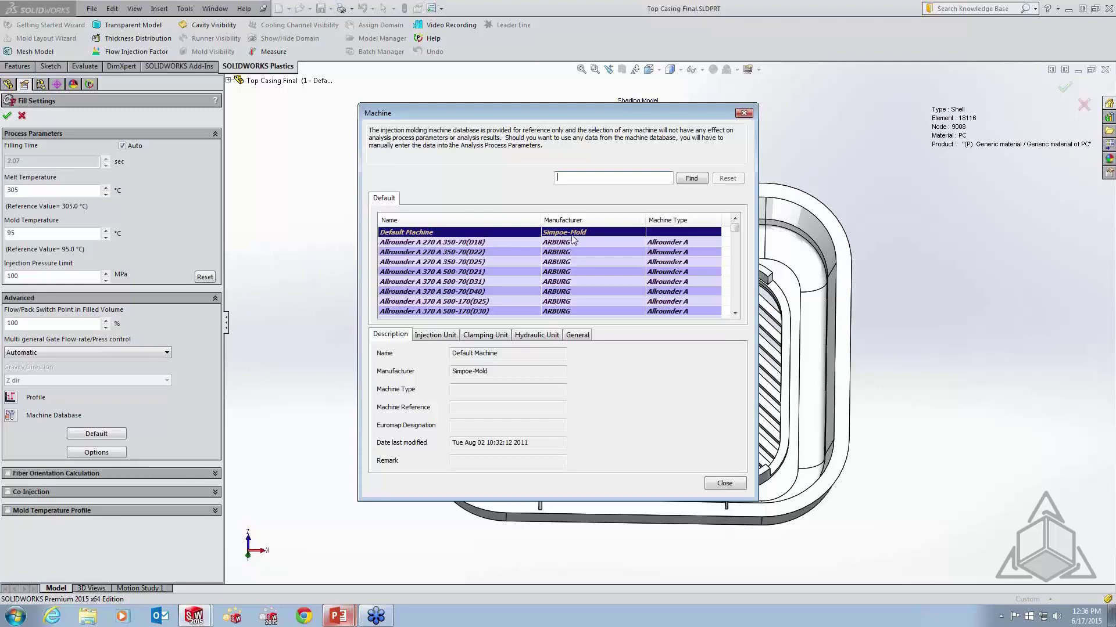
{"action": "mouse_move", "coordinate": [735, 227]}
{"action": "left_mouse_down"}
{"action": "mouse_move", "coordinate": [735, 307]}
{"action": "mouse_move", "coordinate": [736, 222]}
{"action": "left_mouse_up"}
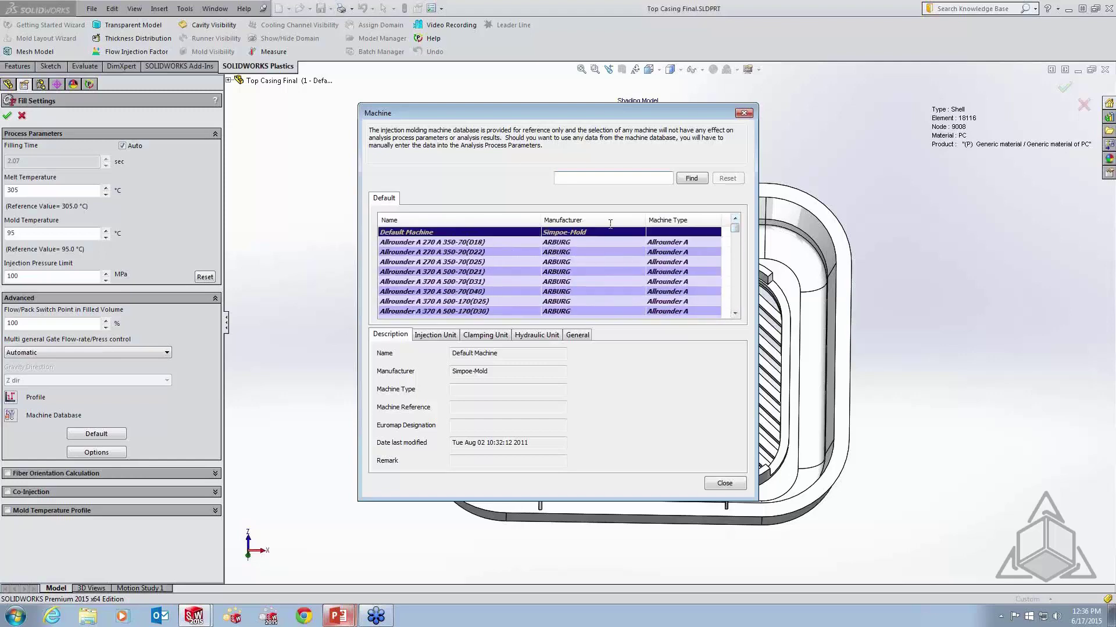
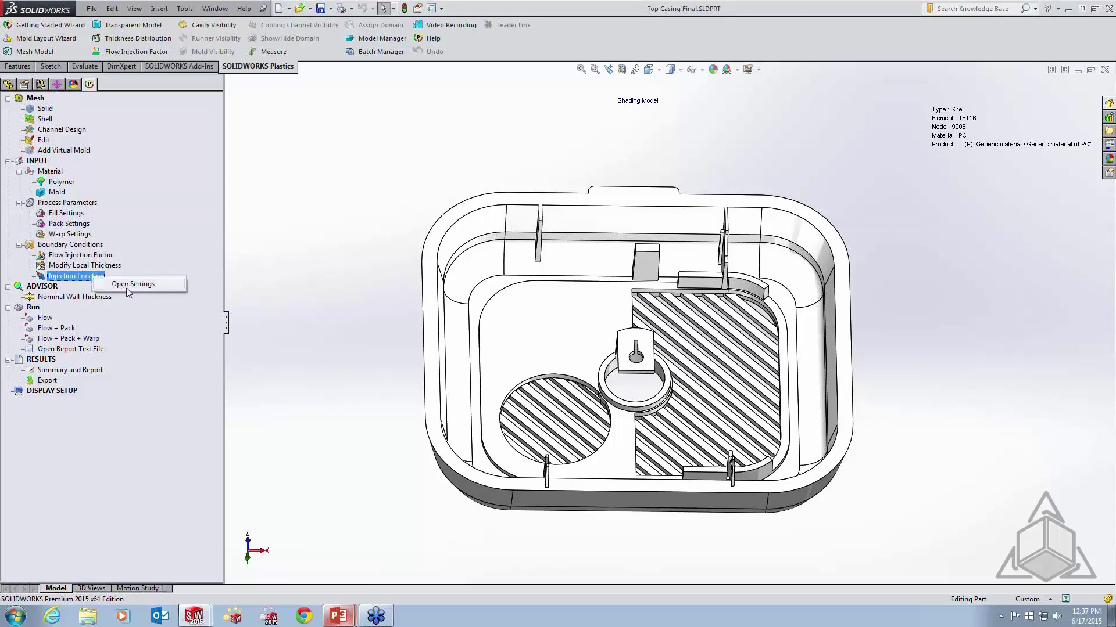
Open the injection location settings and have the program predict one injection location on the casing
{"action": "double_click", "coordinate": [93, 278]}
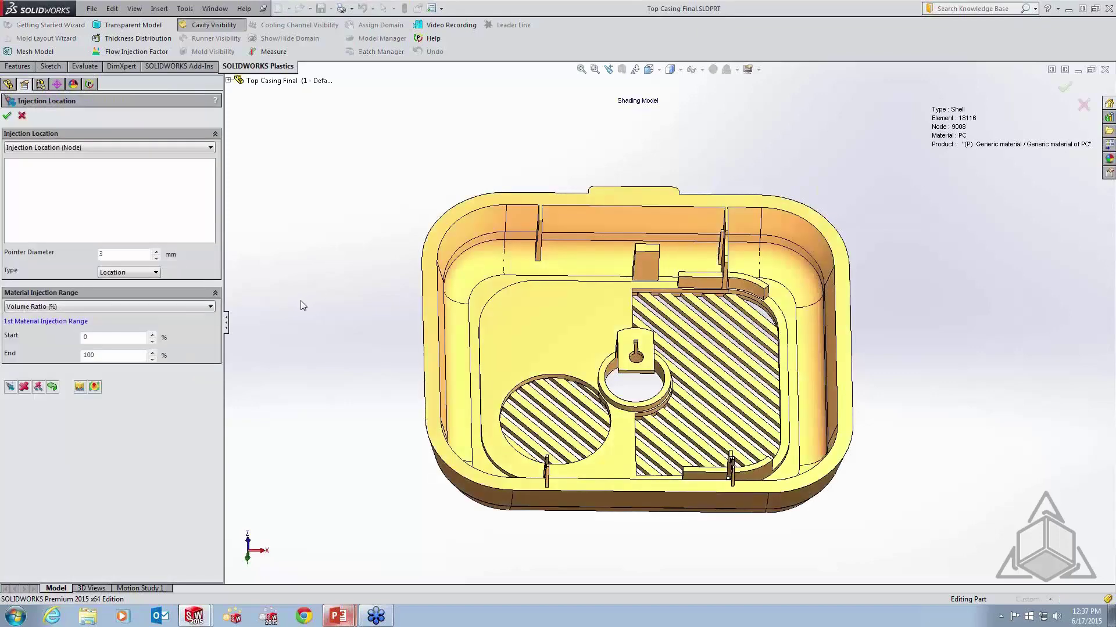
{"action": "mouse_move", "coordinate": [367, 337]}
{"action": "middle_mouse_down"}
{"action": "mouse_move", "coordinate": [385, 301]}
{"action": "mouse_move", "coordinate": [416, 324]}
{"action": "mouse_move", "coordinate": [368, 336]}
{"action": "middle_mouse_up"}
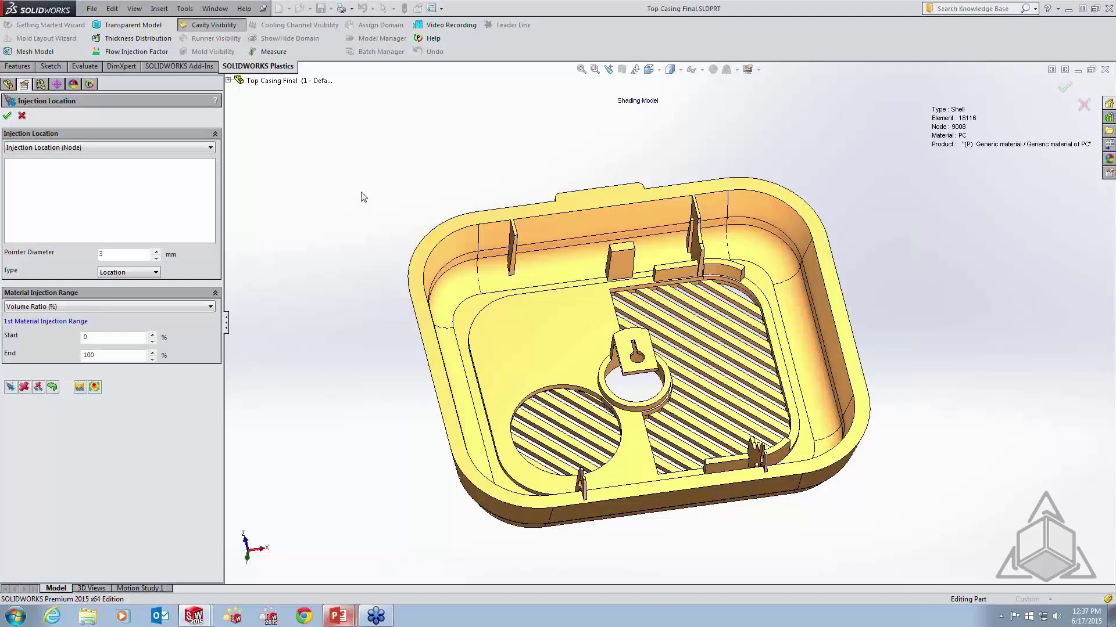
{"action": "left_click", "coordinate": [79, 388]}
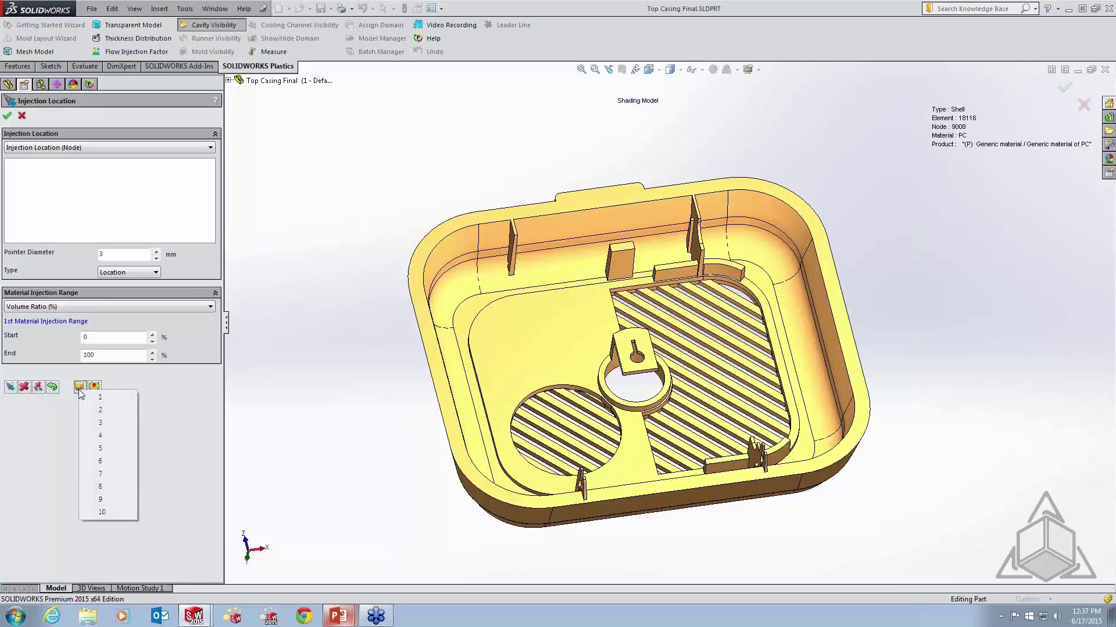
{"action": "left_click", "coordinate": [111, 400]}
Examine the predicted injection location at the keyhole of the central bracket, close up and from several angles
{"action": "mouse_move", "coordinate": [662, 317]}
{"action": "middle_mouse_down"}
{"action": "mouse_move", "coordinate": [546, 366]}
{"action": "mouse_move", "coordinate": [645, 365]}
{"action": "mouse_move", "coordinate": [629, 361]}
{"action": "middle_mouse_up"}
{"action": "scroll", "coordinate": [644, 365], "scroll_direction": "down", "scroll_amount": 5}
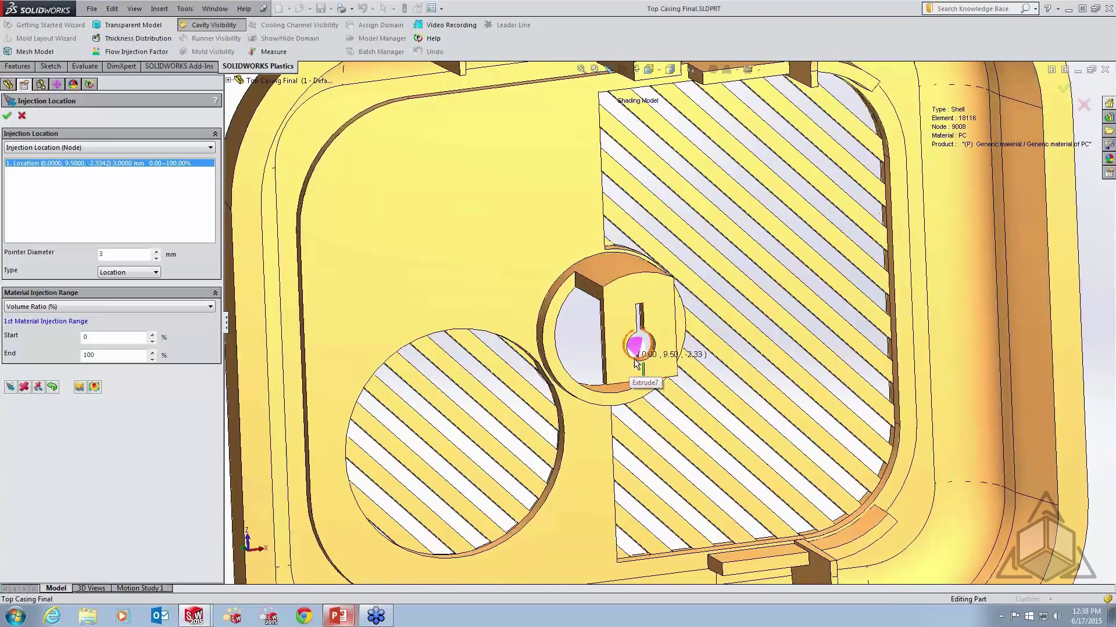
{"action": "mouse_move", "coordinate": [651, 364]}
{"action": "middle_mouse_down"}
{"action": "mouse_move", "coordinate": [644, 374]}
{"action": "mouse_move", "coordinate": [652, 346]}
{"action": "mouse_move", "coordinate": [611, 258]}
{"action": "middle_mouse_up"}
{"action": "scroll", "coordinate": [648, 360], "scroll_direction": "up", "scroll_amount": 5}
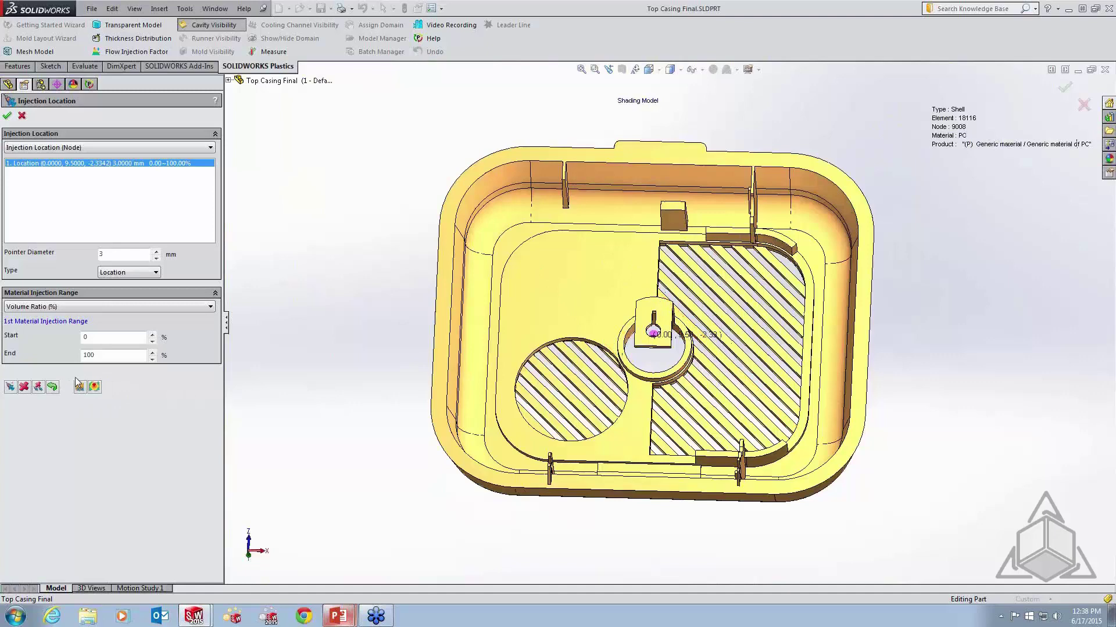
{"action": "middle_click_drag", "start_coordinate": [657, 349], "coordinate": [653, 340]}
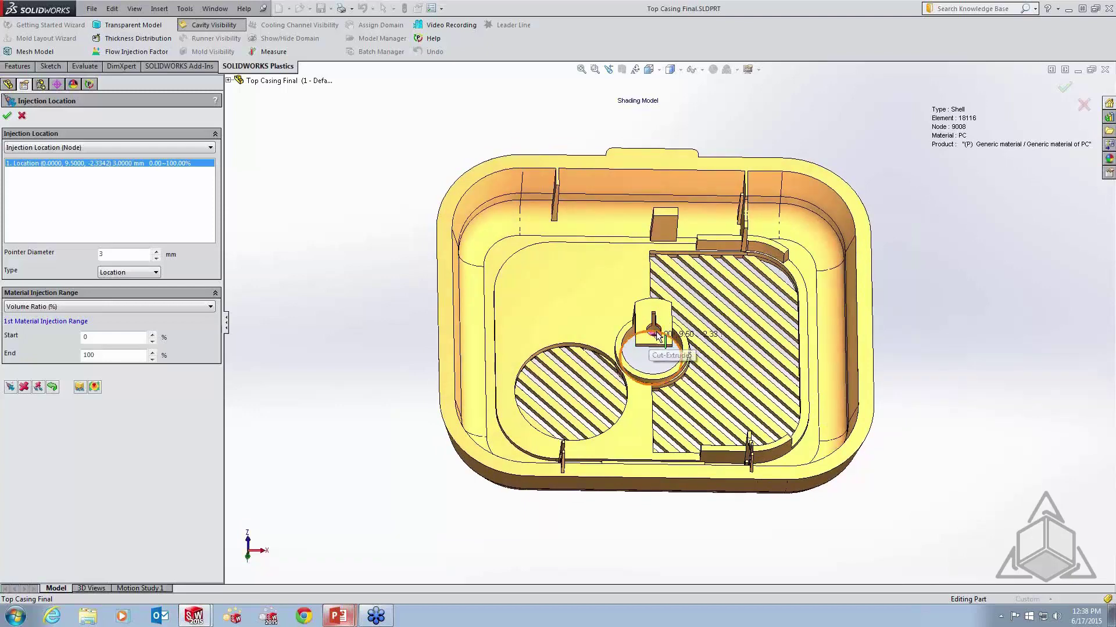
{"action": "middle_click_drag", "start_coordinate": [650, 337], "coordinate": [661, 276]}
{"action": "scroll", "coordinate": [659, 337], "scroll_direction": "down", "scroll_amount": 4}
{"action": "scroll", "coordinate": [659, 336], "scroll_direction": "up", "scroll_amount": 5}
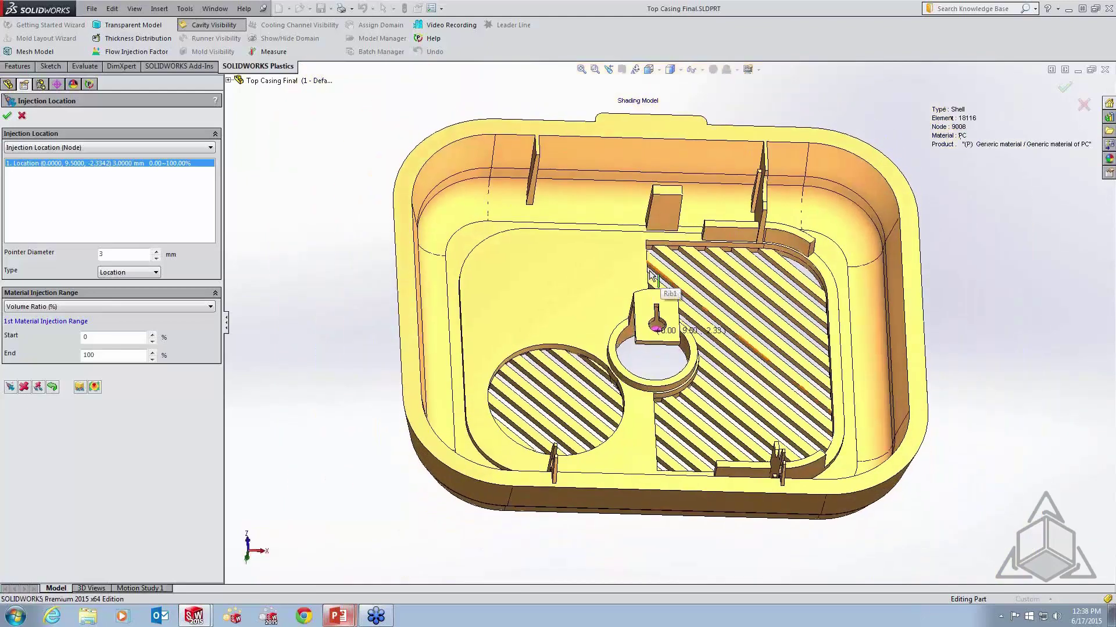
{"action": "middle_click_drag", "start_coordinate": [654, 356], "coordinate": [650, 366]}
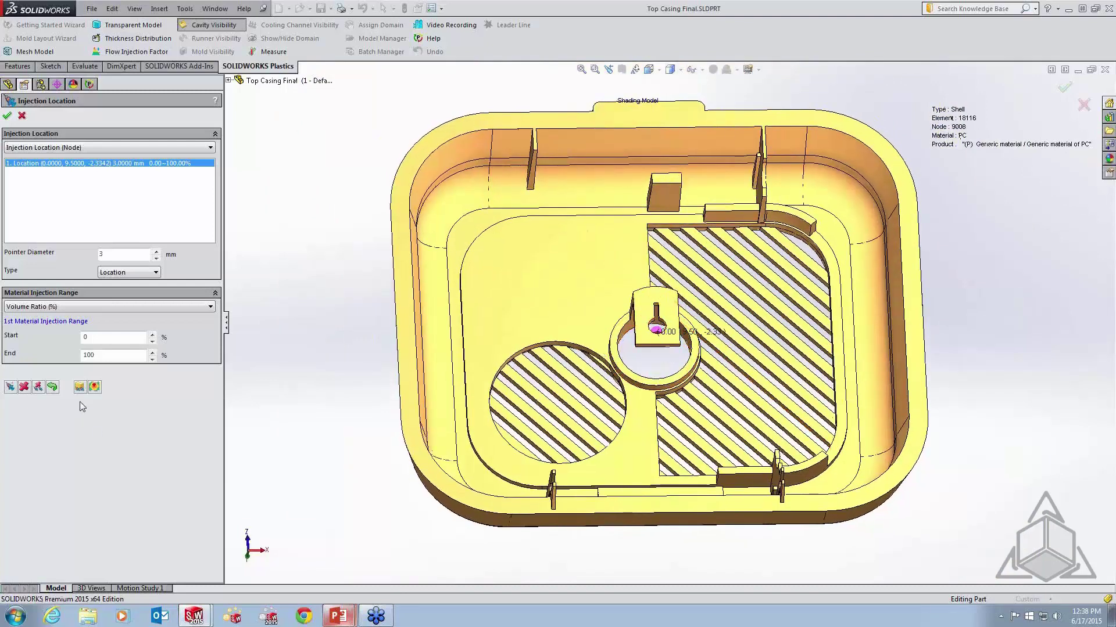
{"action": "middle_click_drag", "start_coordinate": [332, 269], "coordinate": [342, 332]}
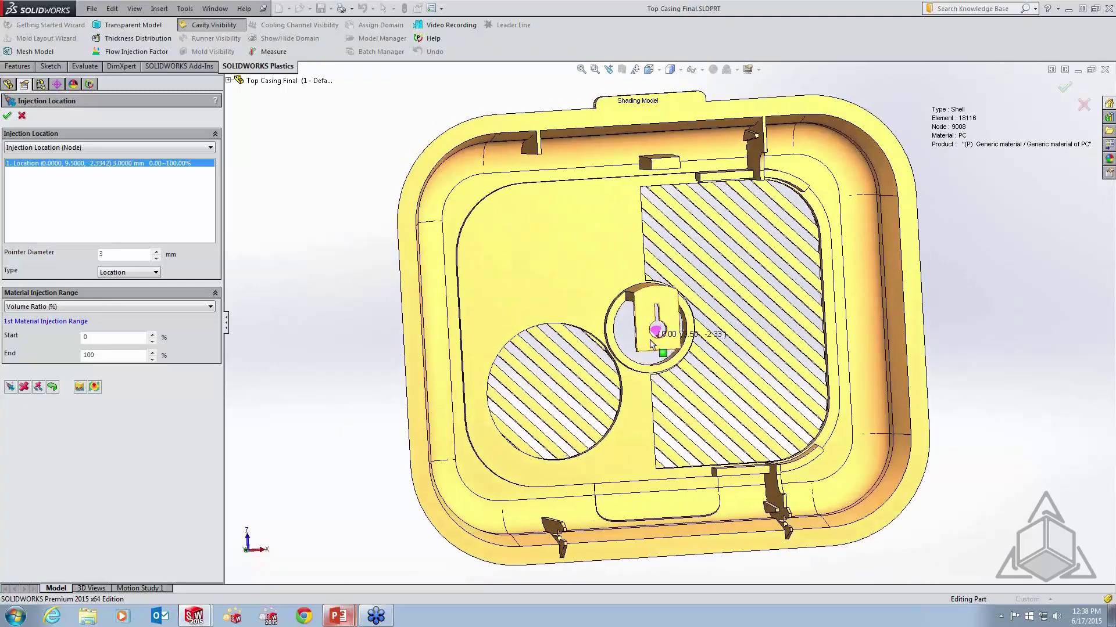
Delete the predicted injection location and add a 3 mm one at the middle of the outer edge of the protruding tab
{"action": "left_click", "coordinate": [25, 387]}
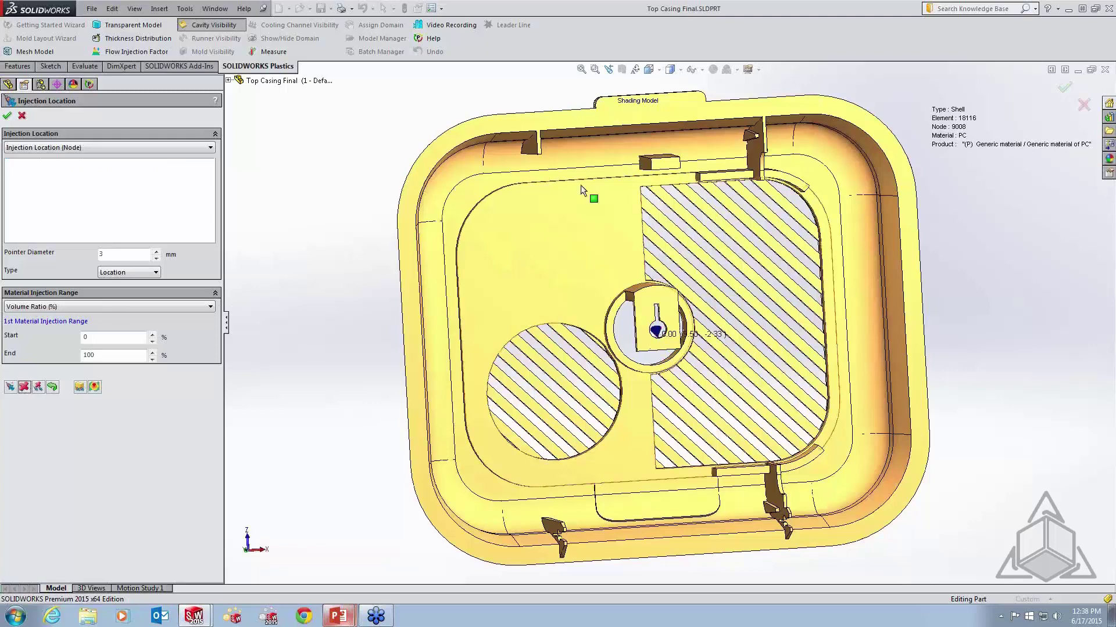
{"action": "scroll", "coordinate": [653, 130], "scroll_direction": "down", "scroll_amount": 5}
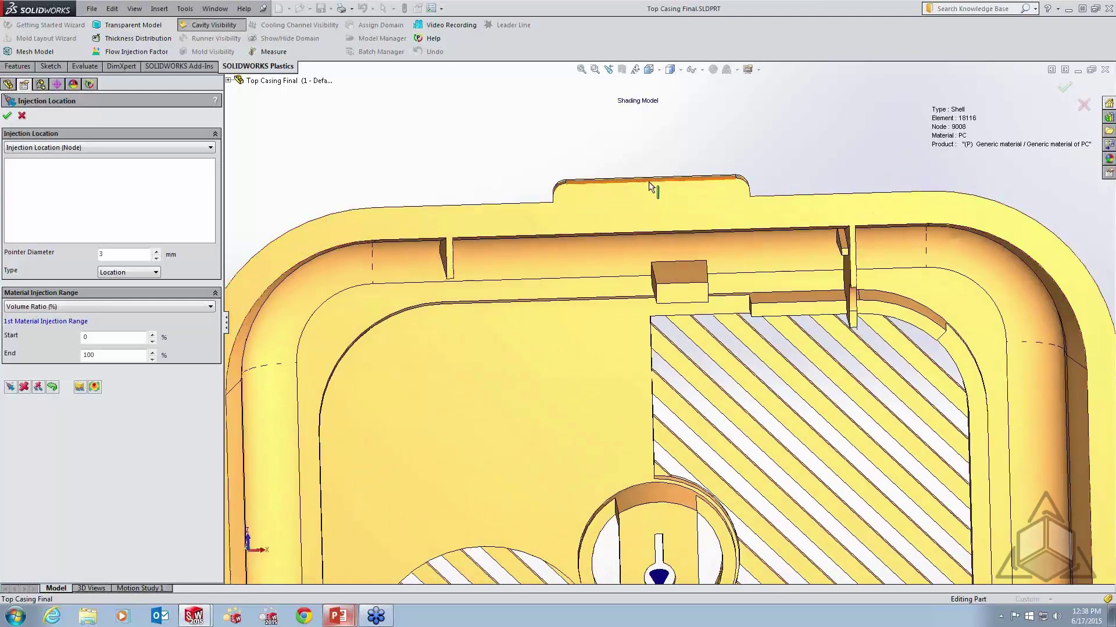
{"action": "left_click", "coordinate": [647, 183]}
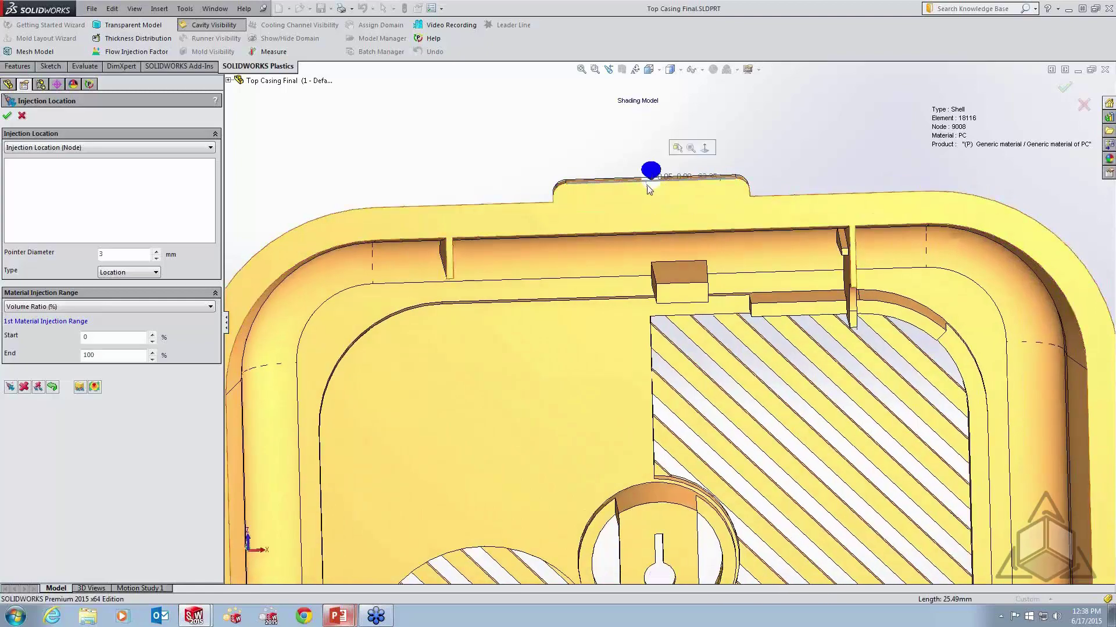
{"action": "mouse_move", "coordinate": [612, 218]}
{"action": "middle_mouse_down"}
{"action": "mouse_move", "coordinate": [624, 193]}
{"action": "mouse_move", "coordinate": [657, 200]}
{"action": "mouse_move", "coordinate": [581, 212]}
{"action": "middle_mouse_up"}
{"action": "scroll", "coordinate": [549, 217], "scroll_direction": "up", "scroll_amount": 5}
{"action": "scroll", "coordinate": [715, 370], "scroll_direction": "down", "scroll_amount": 5}
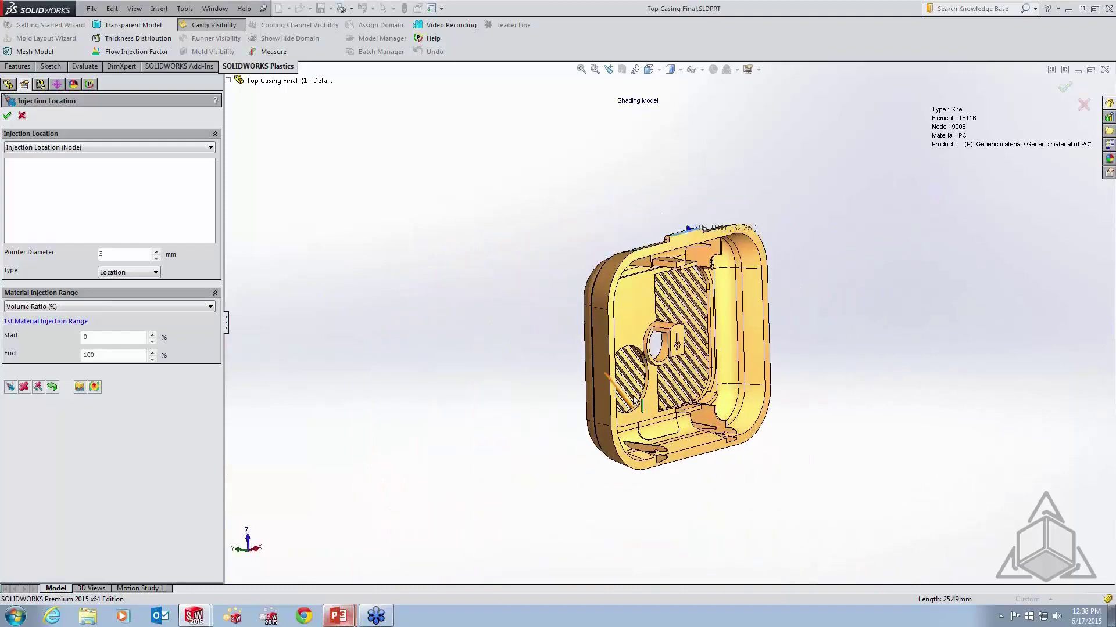
{"action": "middle_click_drag", "start_coordinate": [608, 212], "coordinate": [577, 215]}
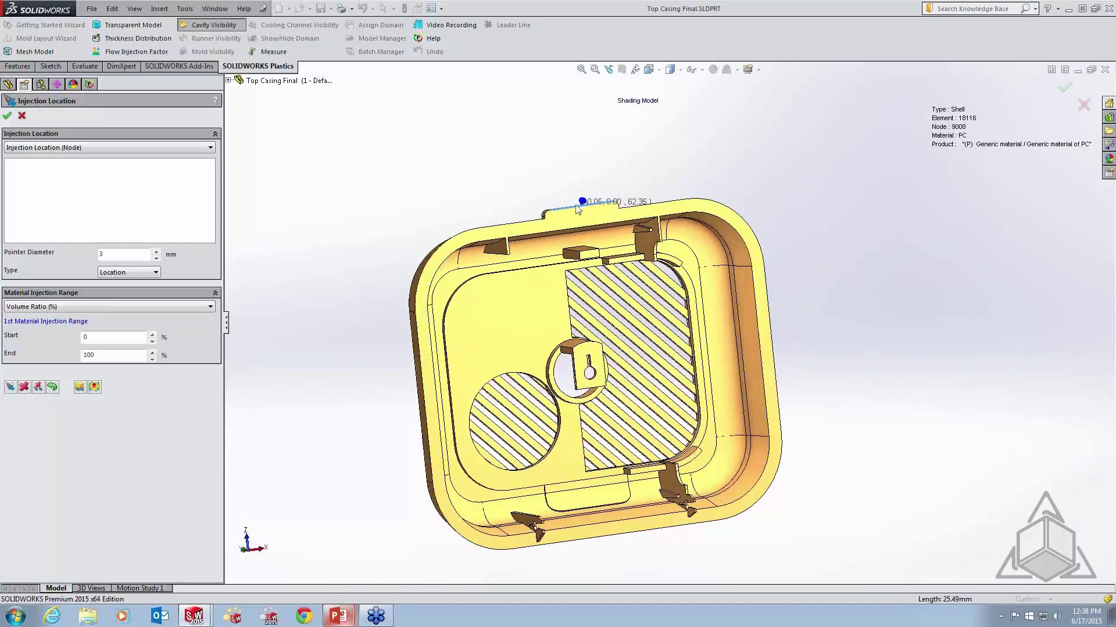
{"action": "left_click", "coordinate": [10, 387]}
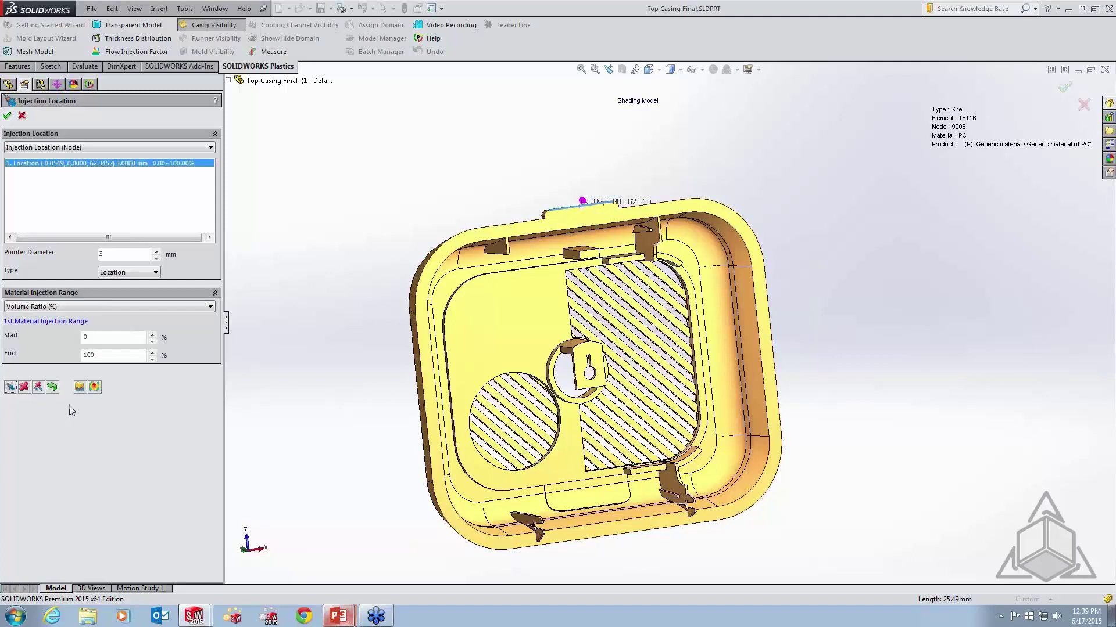
Display the flow pattern for the tab injection location and examine the clips on the opposite side of the casing
{"action": "left_click", "coordinate": [95, 387]}
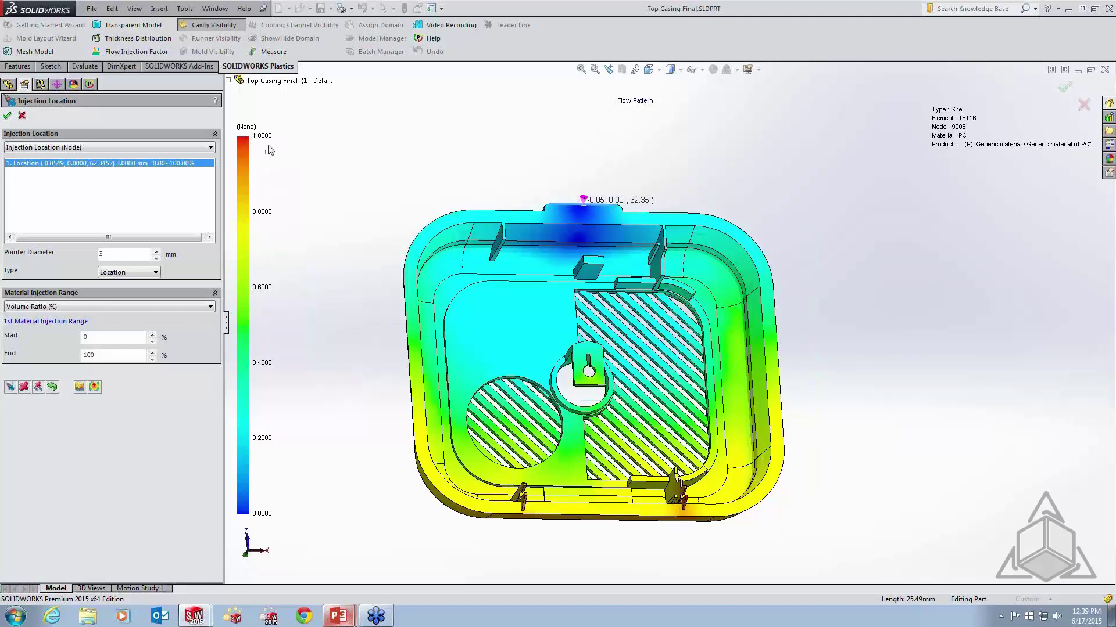
{"action": "middle_click_drag", "start_coordinate": [394, 355], "coordinate": [363, 347]}
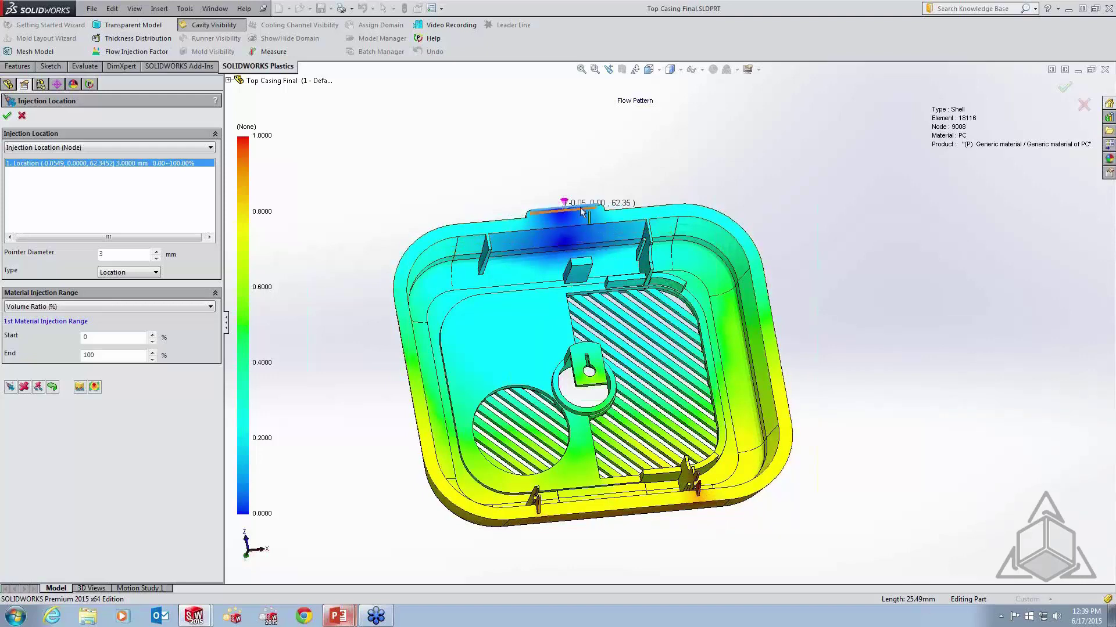
{"action": "middle_click_drag", "start_coordinate": [676, 474], "coordinate": [694, 491]}
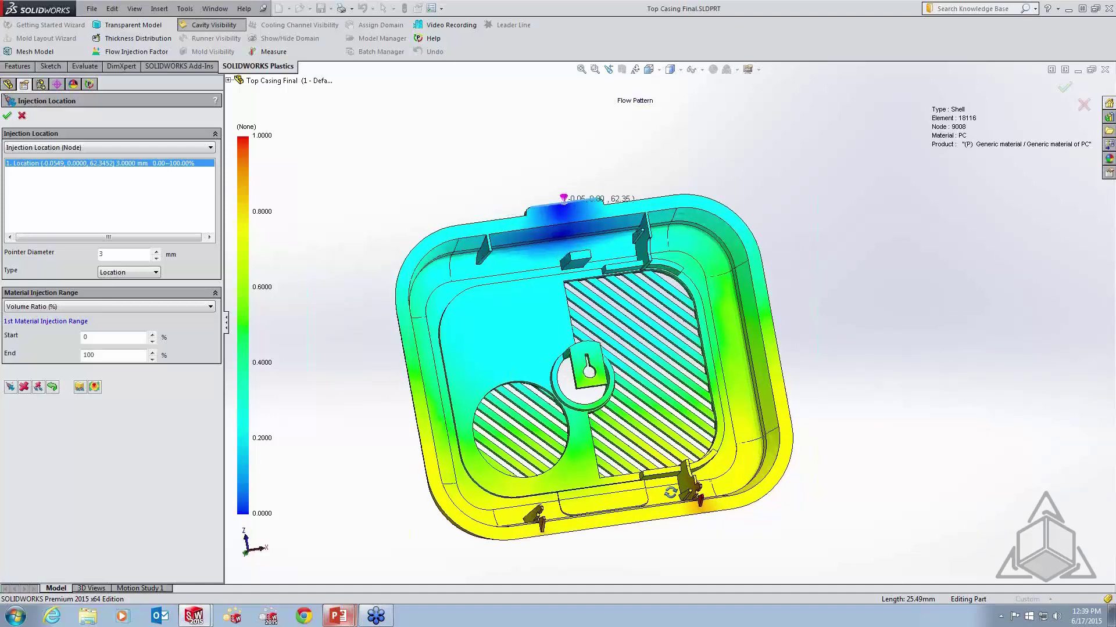
{"action": "scroll", "coordinate": [705, 506], "scroll_direction": "down", "scroll_amount": 5}
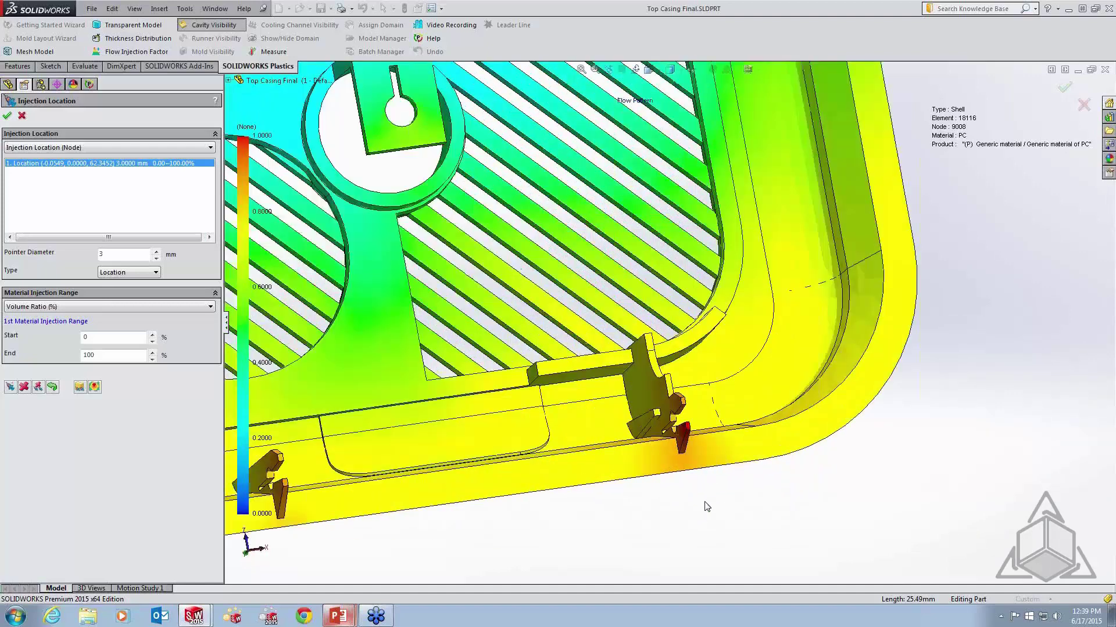
{"action": "scroll", "coordinate": [695, 418], "scroll_direction": "up", "scroll_amount": 1}
{"action": "scroll", "coordinate": [696, 425], "scroll_direction": "up", "scroll_amount": 4}
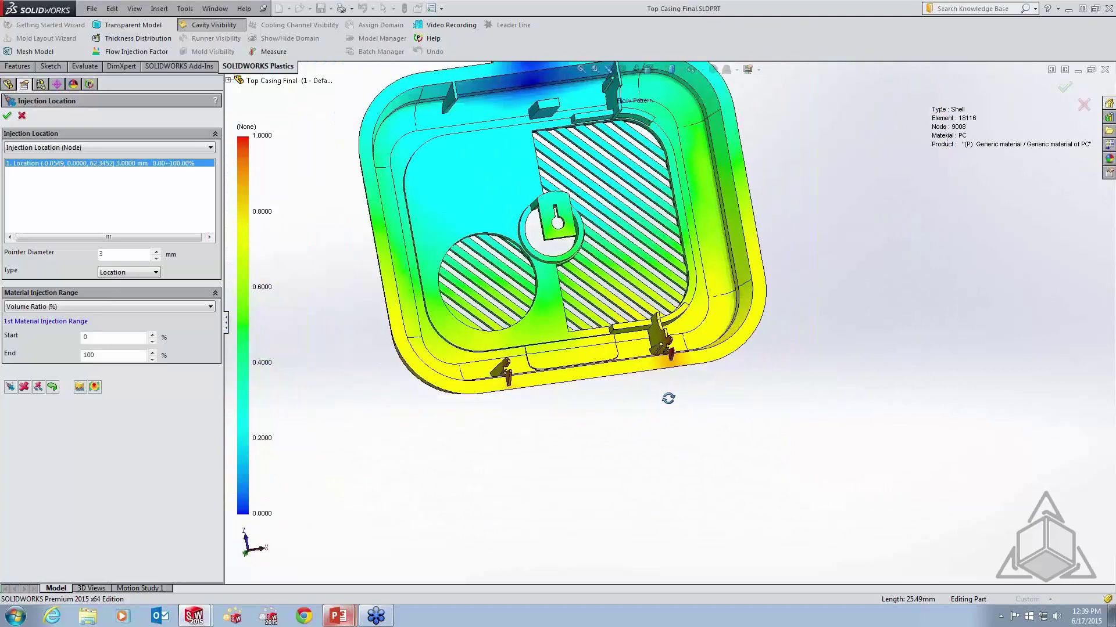
{"action": "mouse_move", "coordinate": [668, 393]}
{"action": "middle_mouse_down"}
{"action": "mouse_move", "coordinate": [685, 311]}
{"action": "mouse_move", "coordinate": [732, 269]}
{"action": "mouse_move", "coordinate": [678, 293]}
{"action": "middle_mouse_up"}
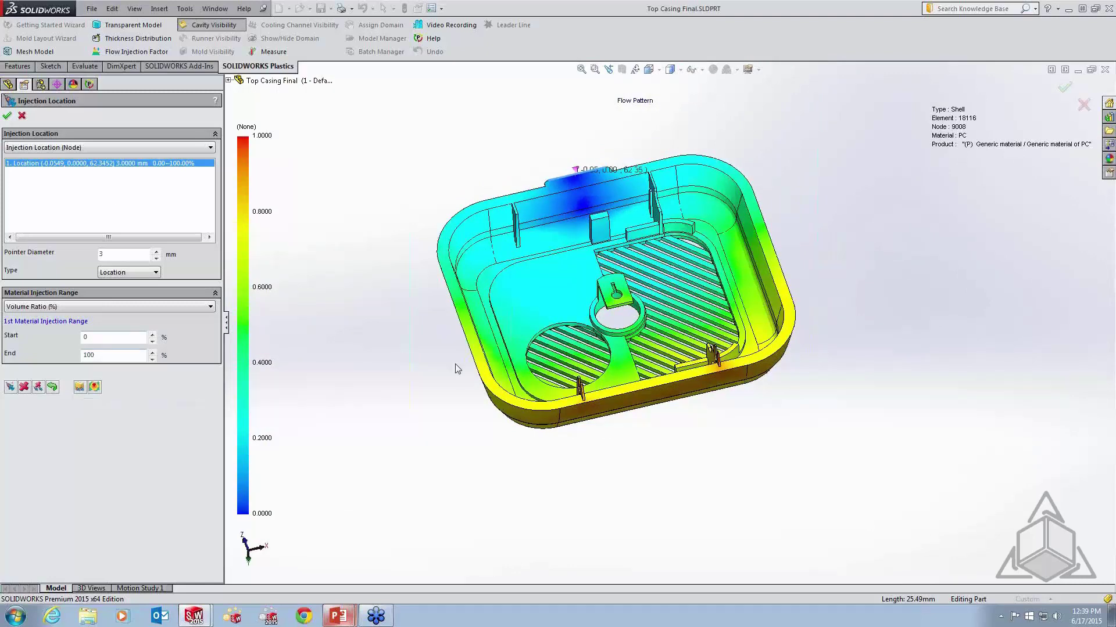
Add a second 3 mm injection location near the middle of the casing rim opposite the tab
{"action": "left_click", "coordinate": [656, 385]}
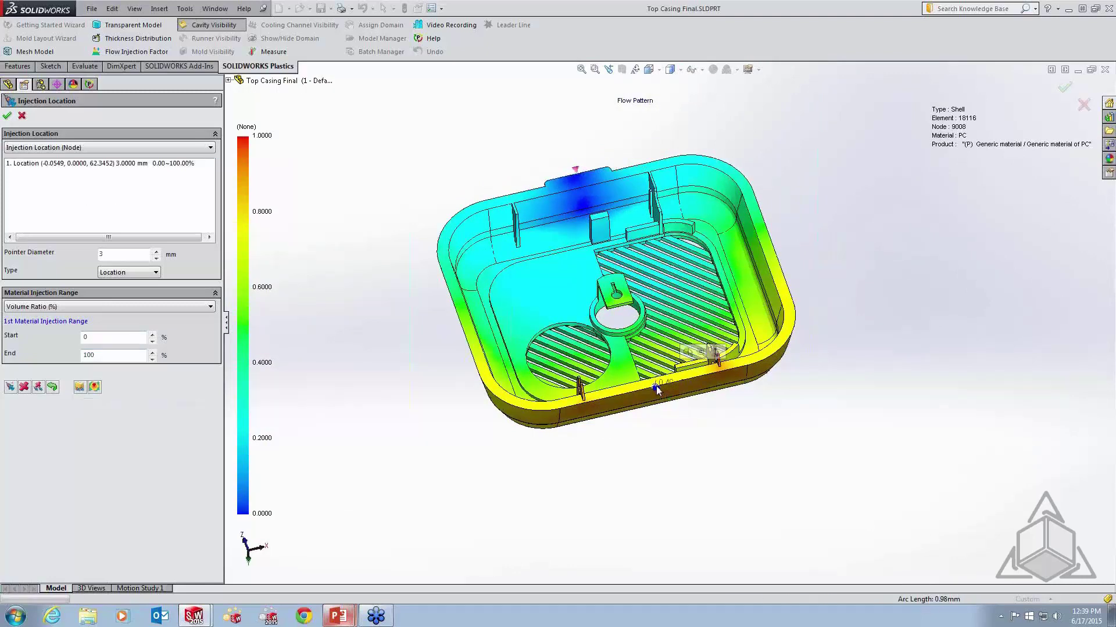
{"action": "left_click", "coordinate": [10, 387]}
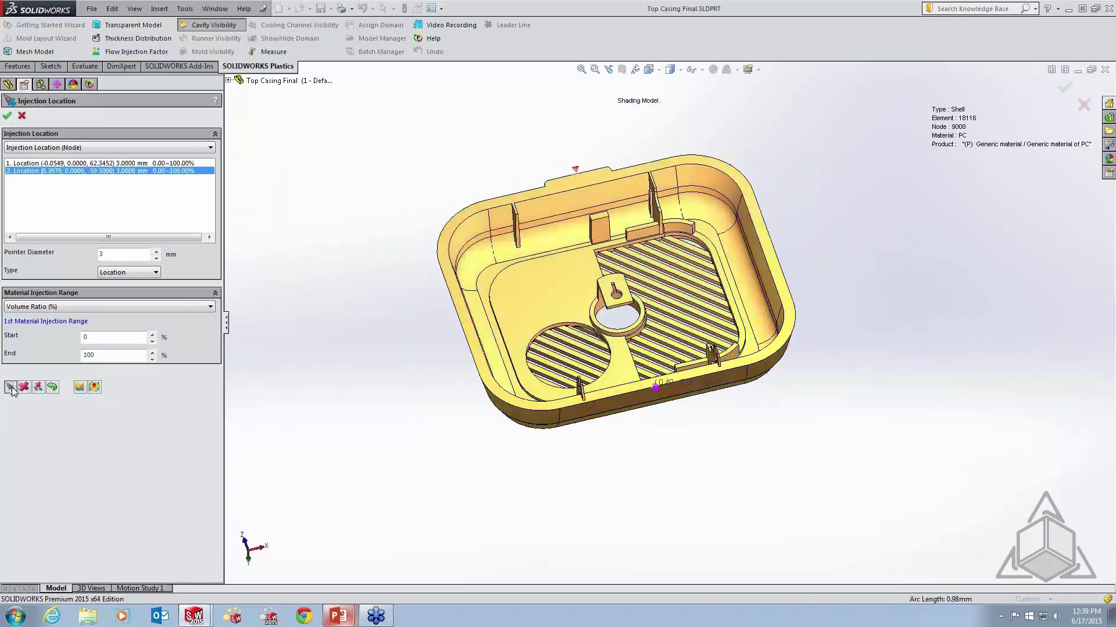
Display the flow pattern for both injection locations, and delete the rim injection location so only the tab location remains
{"action": "left_click", "coordinate": [94, 387]}
{"action": "middle_click_drag", "start_coordinate": [573, 410], "coordinate": [598, 403]}
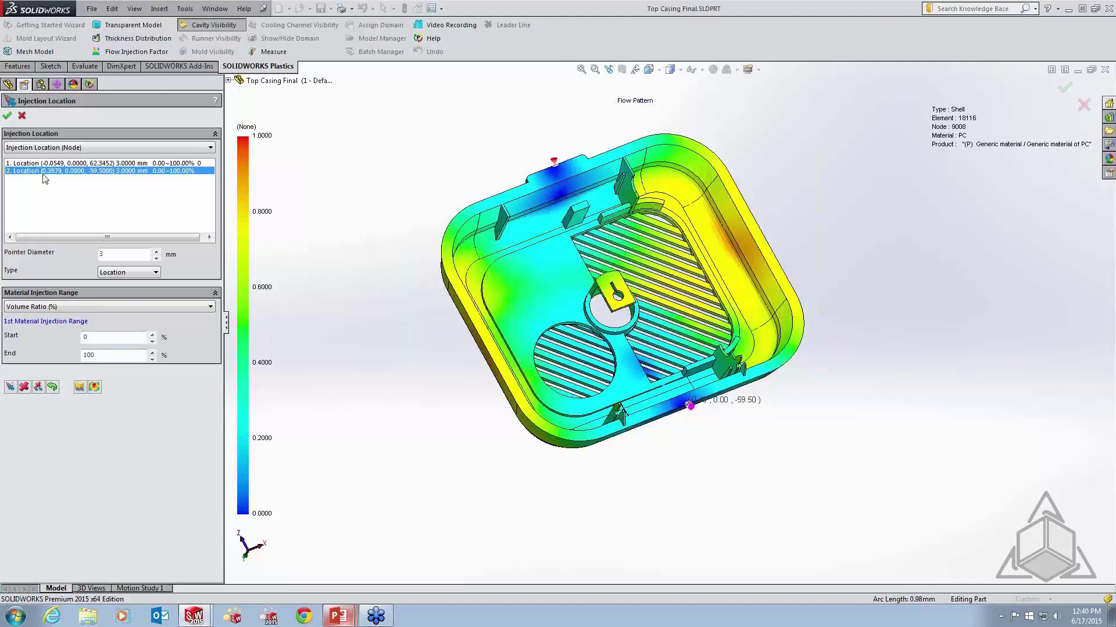
{"action": "left_click", "coordinate": [24, 388]}
{"action": "mouse_move", "coordinate": [482, 421]}
{"action": "middle_mouse_down"}
{"action": "mouse_move", "coordinate": [494, 424]}
{"action": "mouse_move", "coordinate": [444, 354]}
{"action": "middle_mouse_up"}
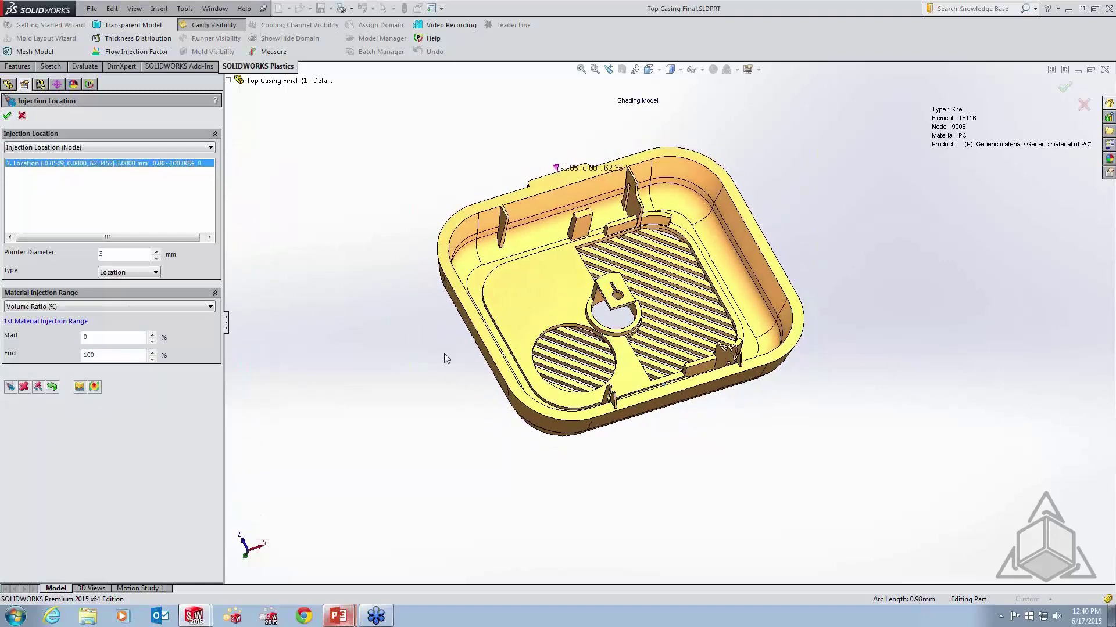
{"action": "left_click", "coordinate": [8, 118]}
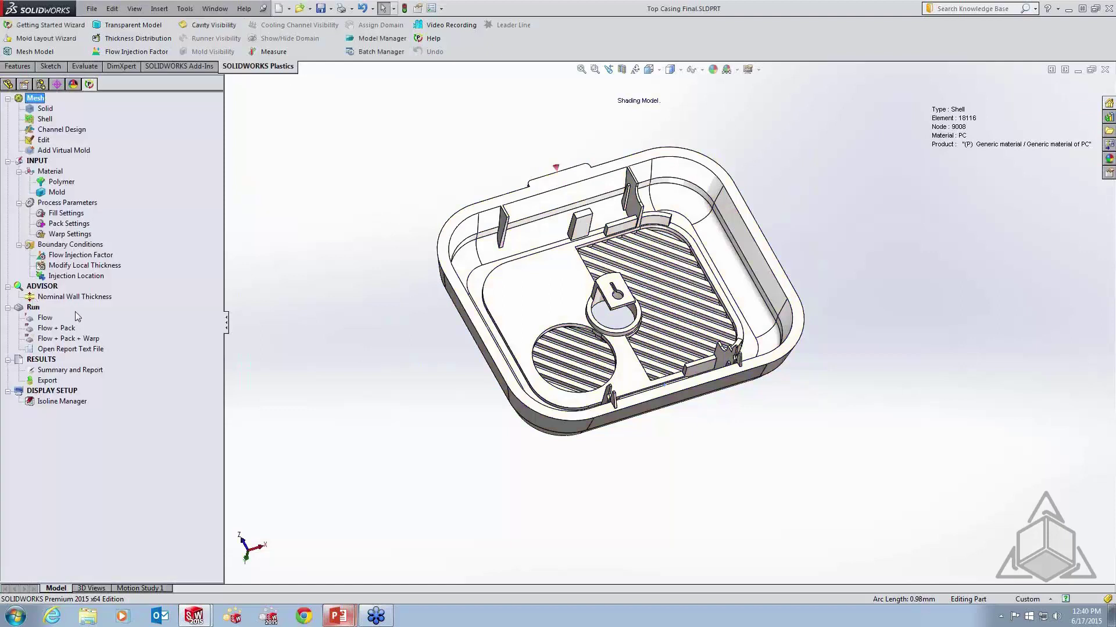
Run the Flow analysis for the tab injection location and move the Analysis Manager clear of the model
{"action": "right_click", "coordinate": [46, 318]}
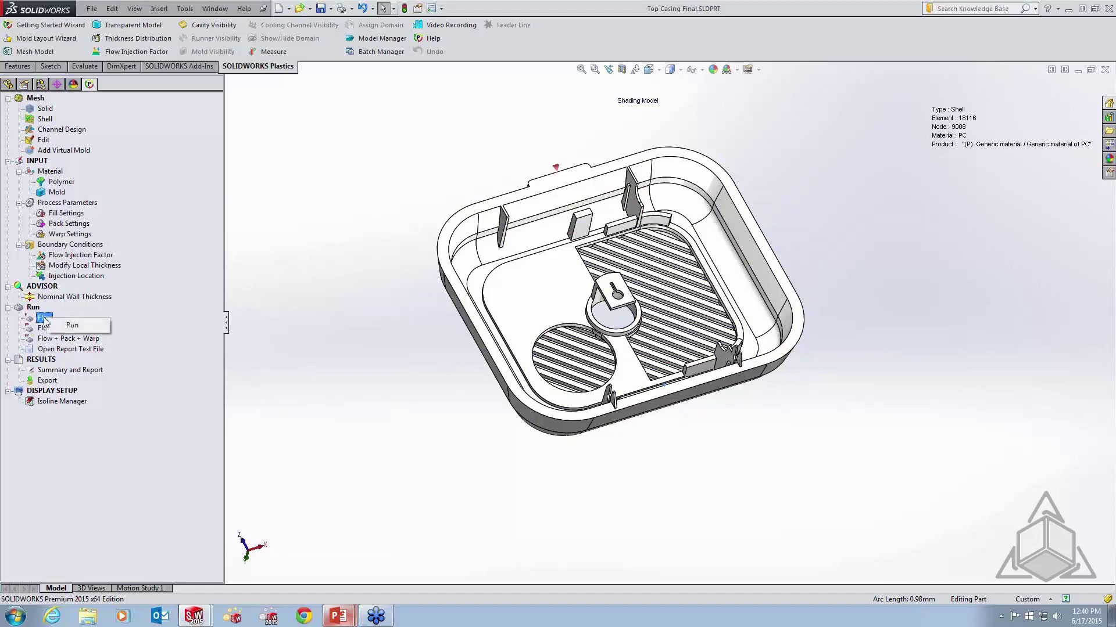
{"action": "left_click", "coordinate": [73, 326]}
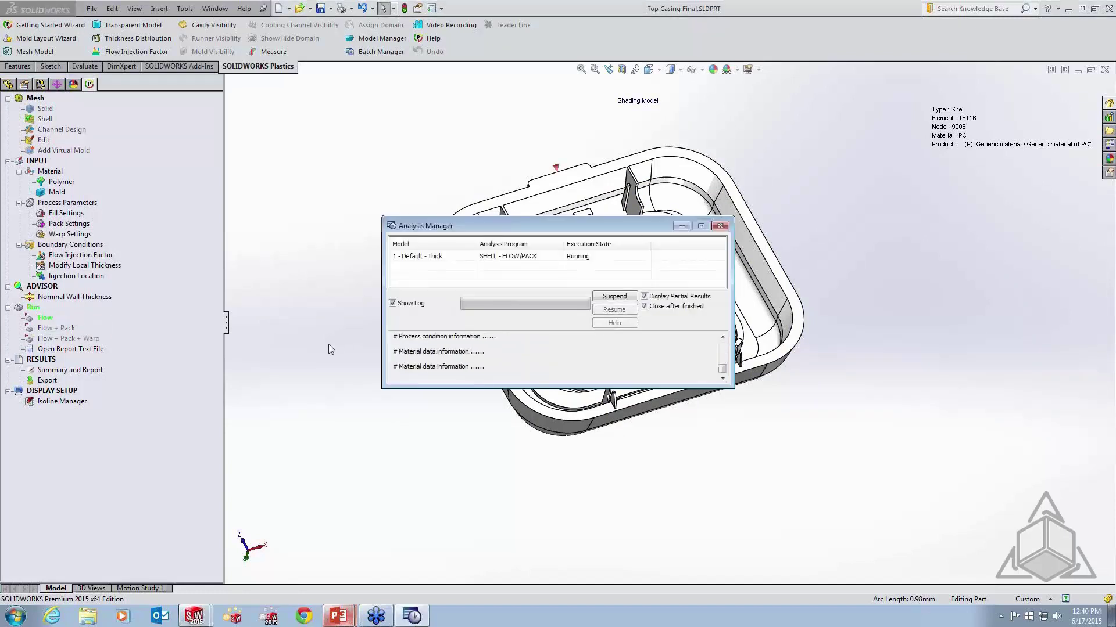
{"action": "left_click_drag", "start_coordinate": [515, 237], "coordinate": [887, 397]}
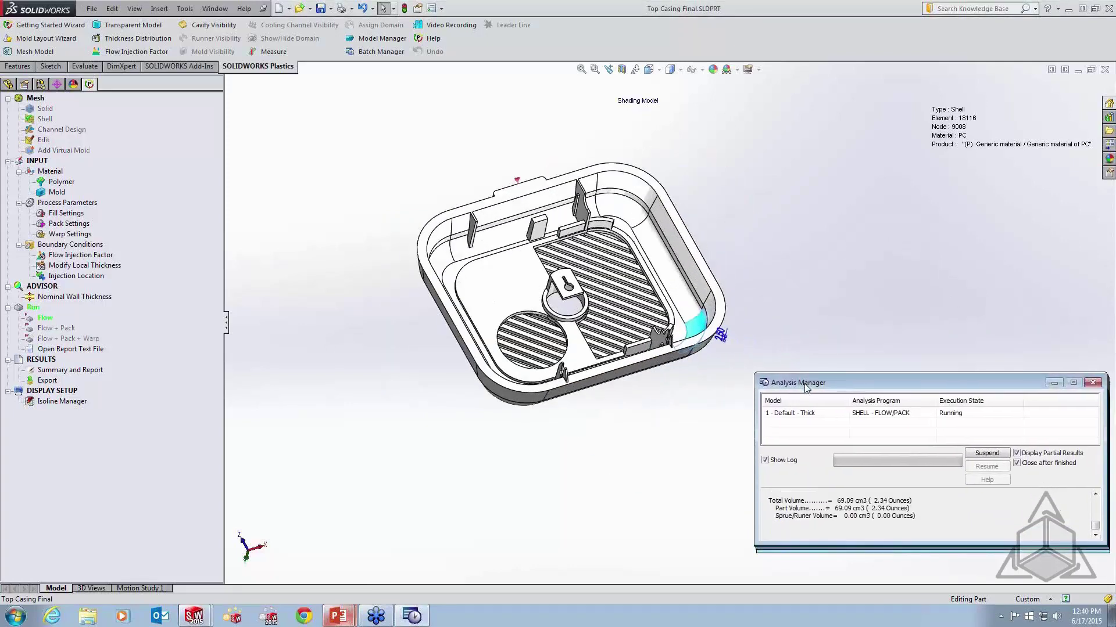
{"action": "left_click_drag", "start_coordinate": [810, 397], "coordinate": [804, 373]}
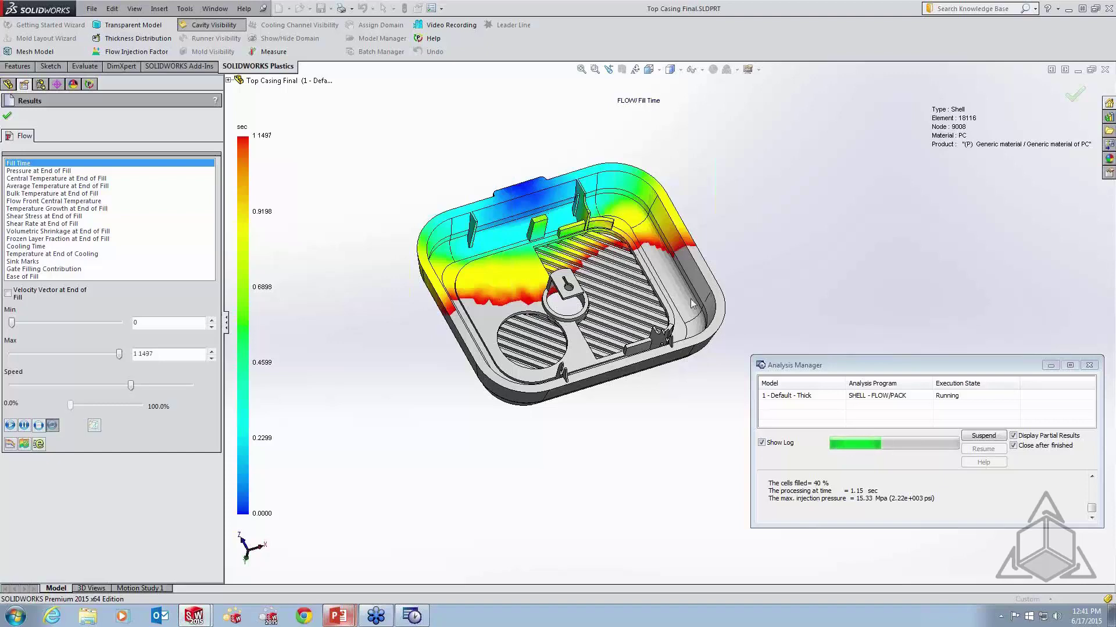
Suspend the running analysis and animate the partial fill time result, examining the flow front around the grille and central bracket
{"action": "scroll", "coordinate": [693, 303], "scroll_direction": "down", "scroll_amount": 3}
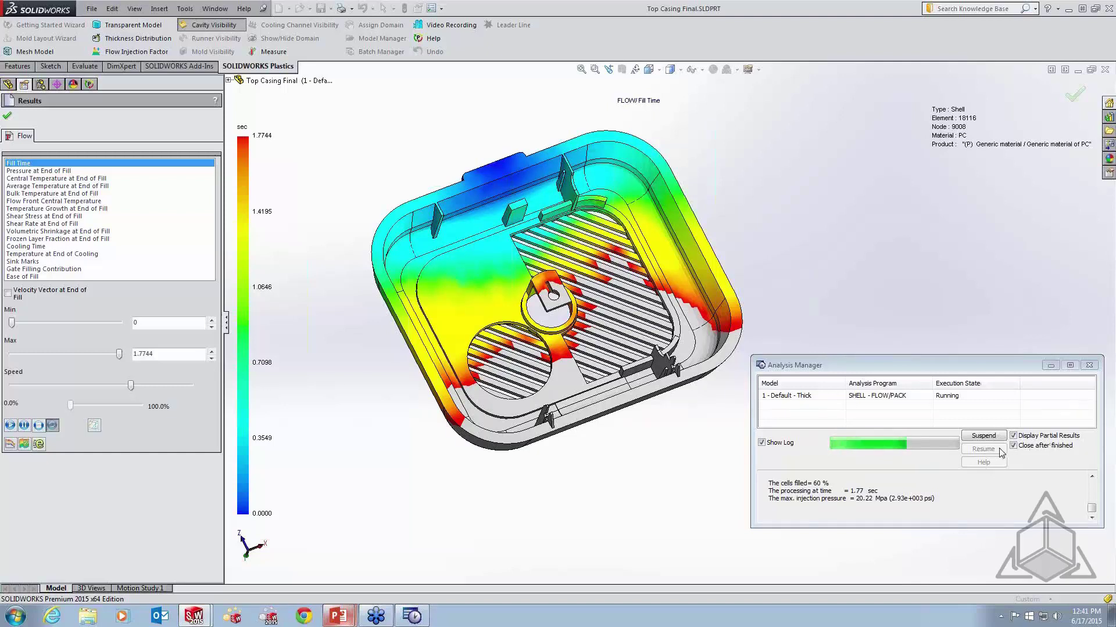
{"action": "left_click", "coordinate": [980, 437]}
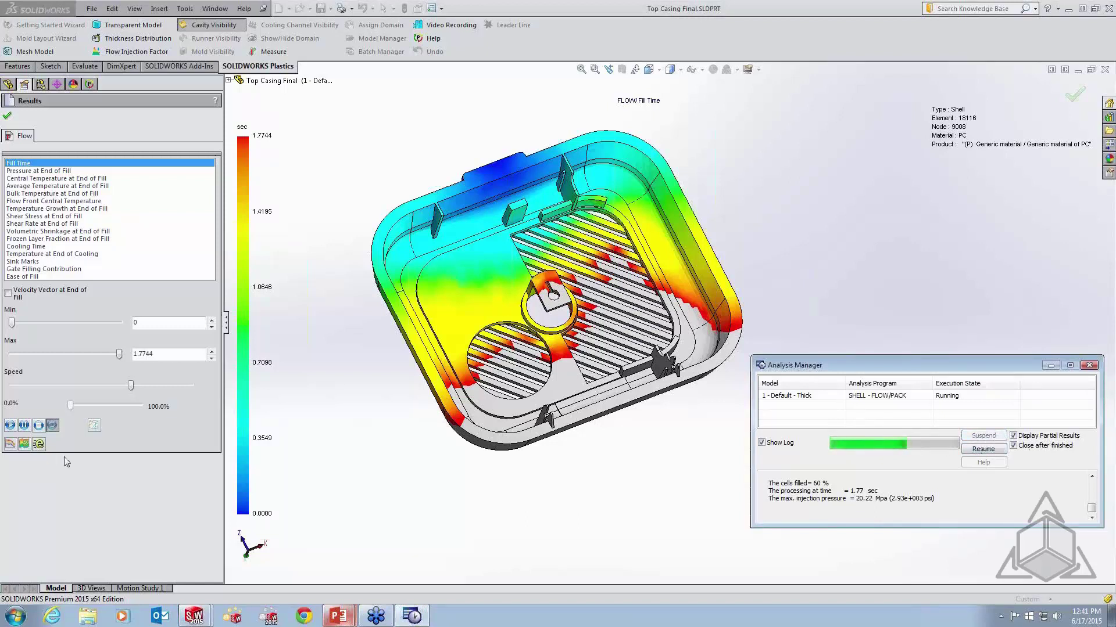
{"action": "left_click", "coordinate": [10, 426]}
{"action": "scroll", "coordinate": [661, 308], "scroll_direction": "down", "scroll_amount": 5}
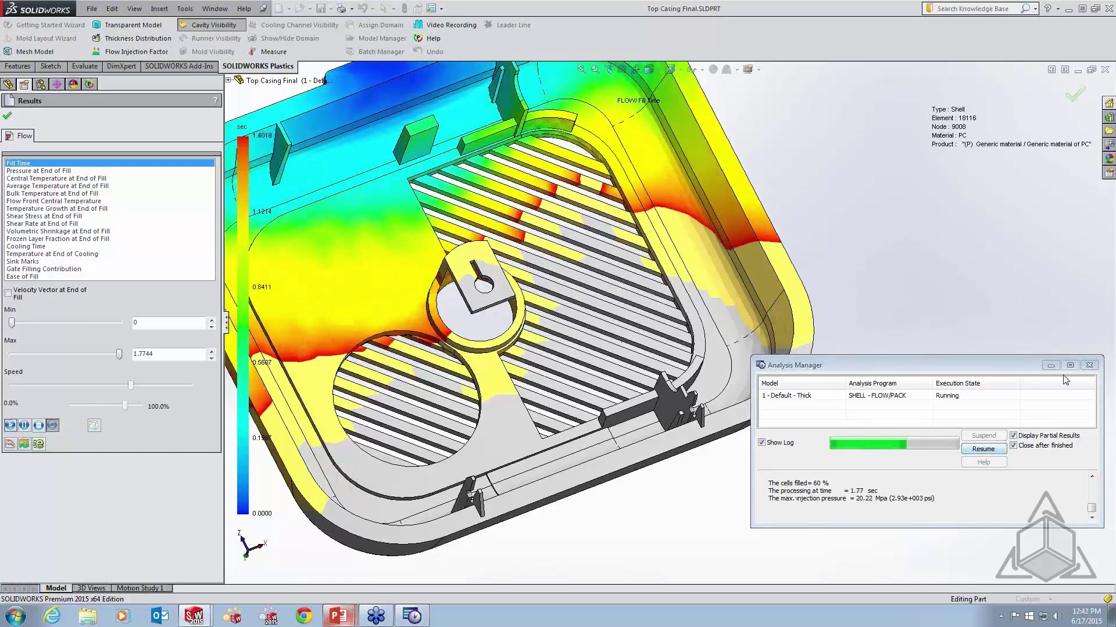
Resume the suspended flow analysis and close the Analysis Manager after the analysis completes
{"action": "left_click", "coordinate": [981, 450]}
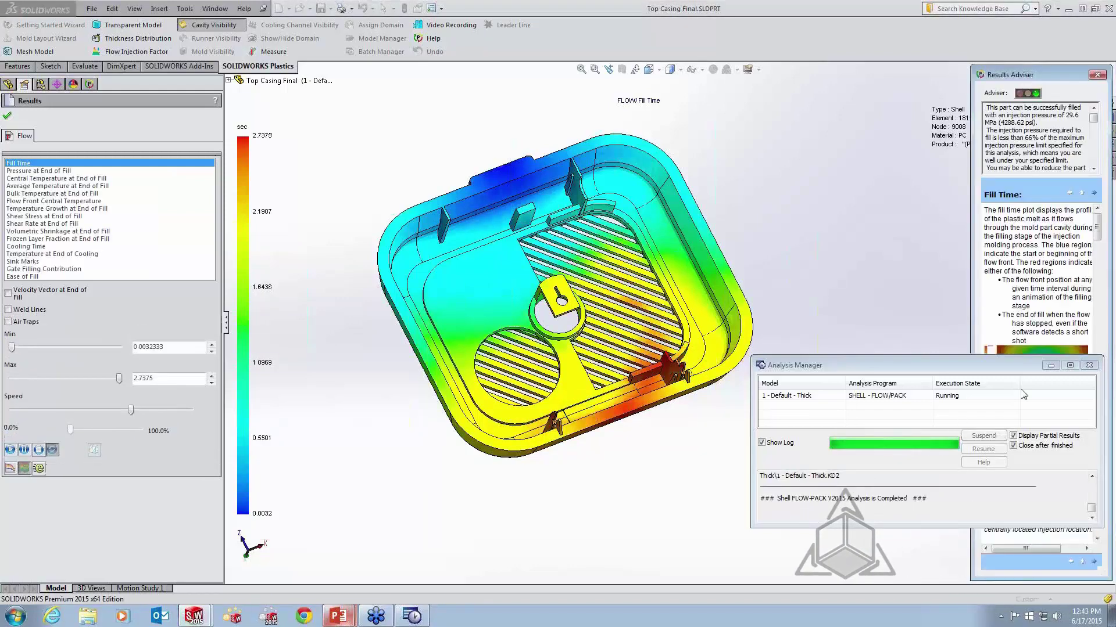
{"action": "left_click", "coordinate": [1089, 366]}
{"action": "middle_click_drag", "start_coordinate": [398, 301], "coordinate": [592, 320]}
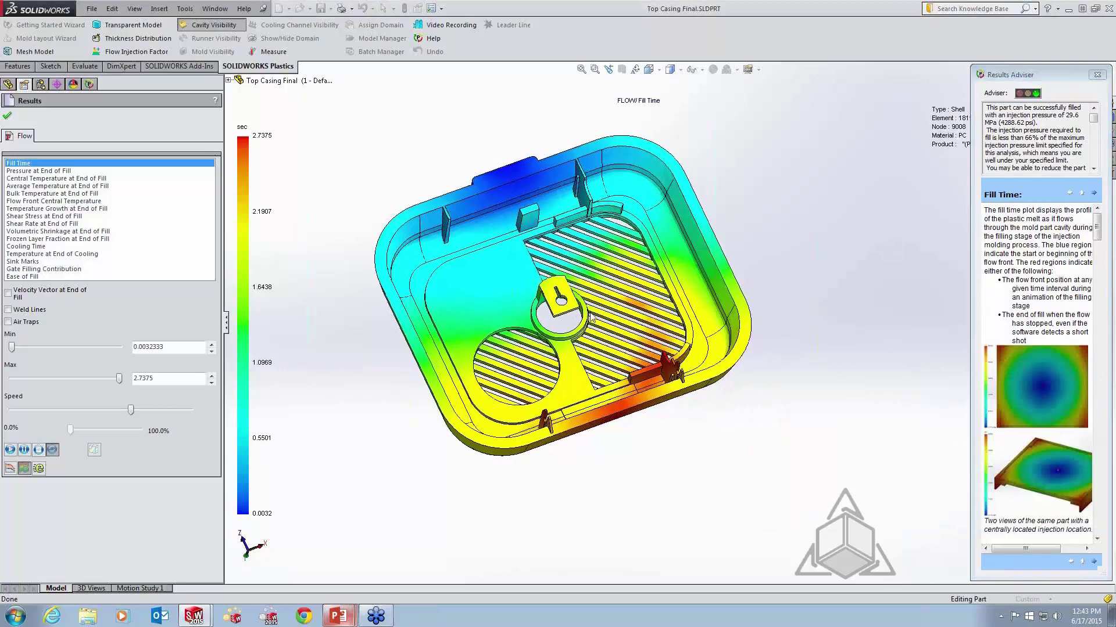
Review the Pressure at End of Fill, Shear Rate at End of Fill and Cooling Time plots, and return to Fill Time
{"action": "left_click", "coordinate": [38, 171]}
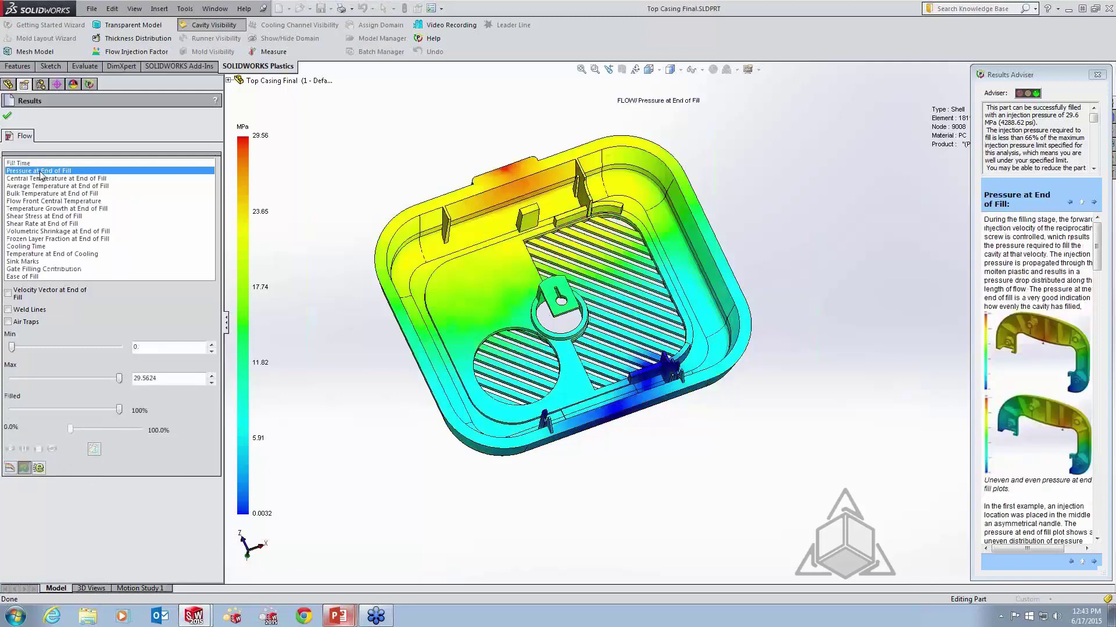
{"action": "left_click", "coordinate": [26, 225]}
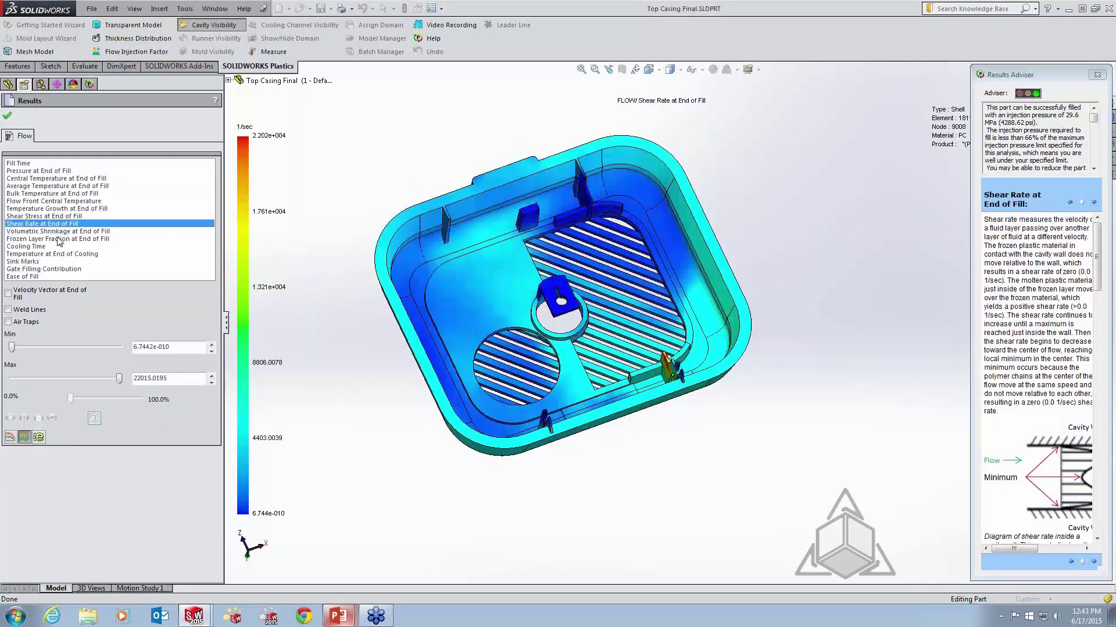
{"action": "left_click", "coordinate": [32, 247]}
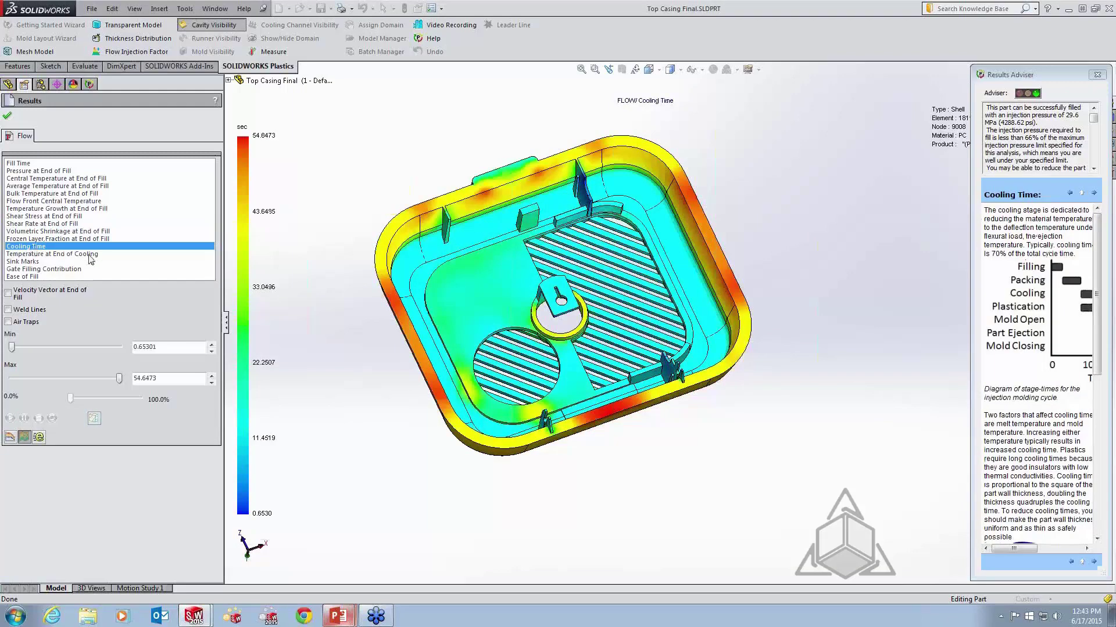
{"action": "left_click", "coordinate": [25, 164]}
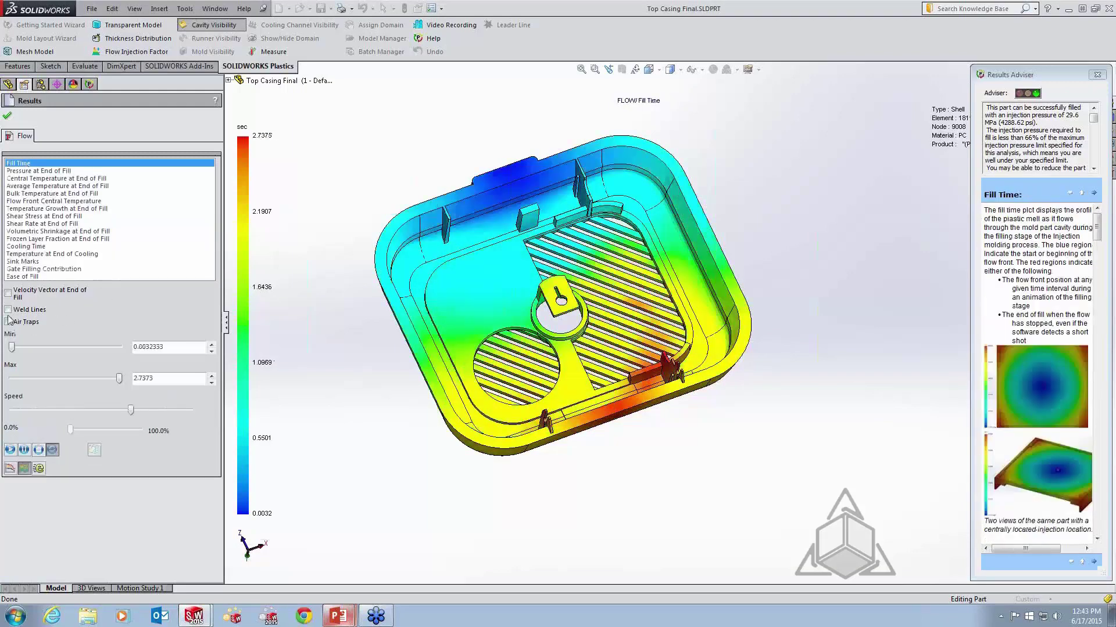
Display the weld lines for the fill result and examine them across the grille
{"action": "left_click", "coordinate": [9, 310]}
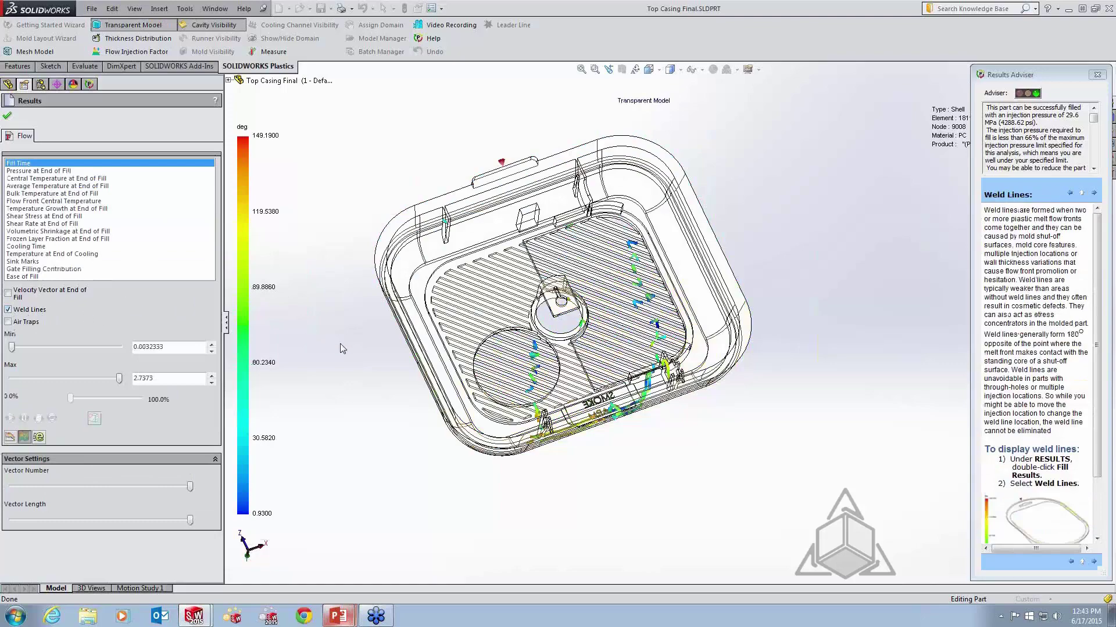
{"action": "scroll", "coordinate": [589, 298], "scroll_direction": "down", "scroll_amount": 5}
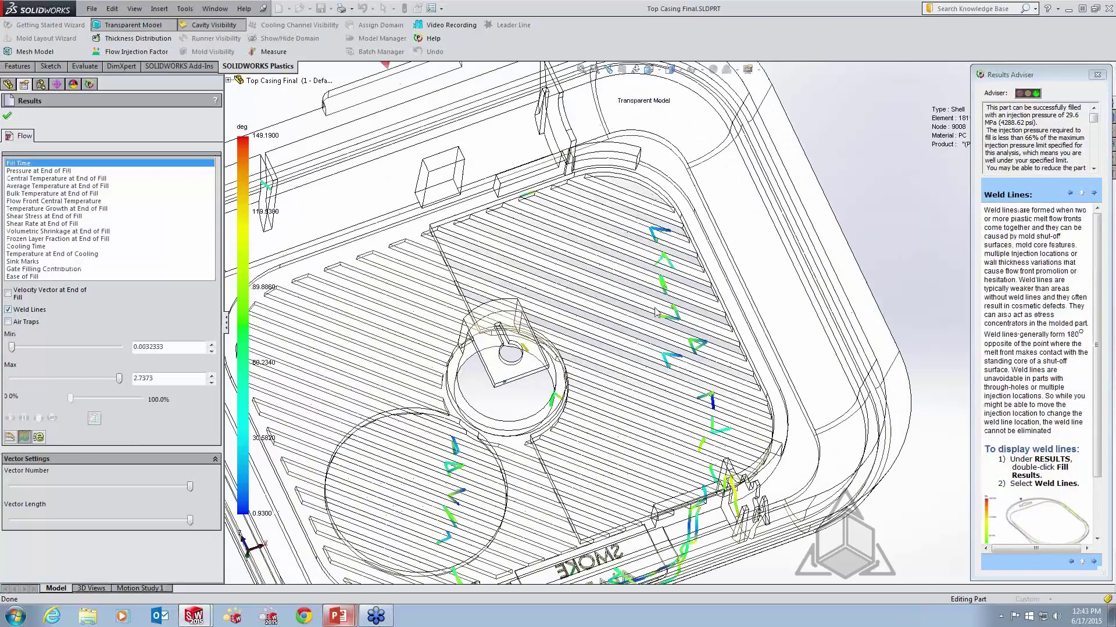
{"action": "scroll", "coordinate": [630, 410], "scroll_direction": "up", "scroll_amount": 5}
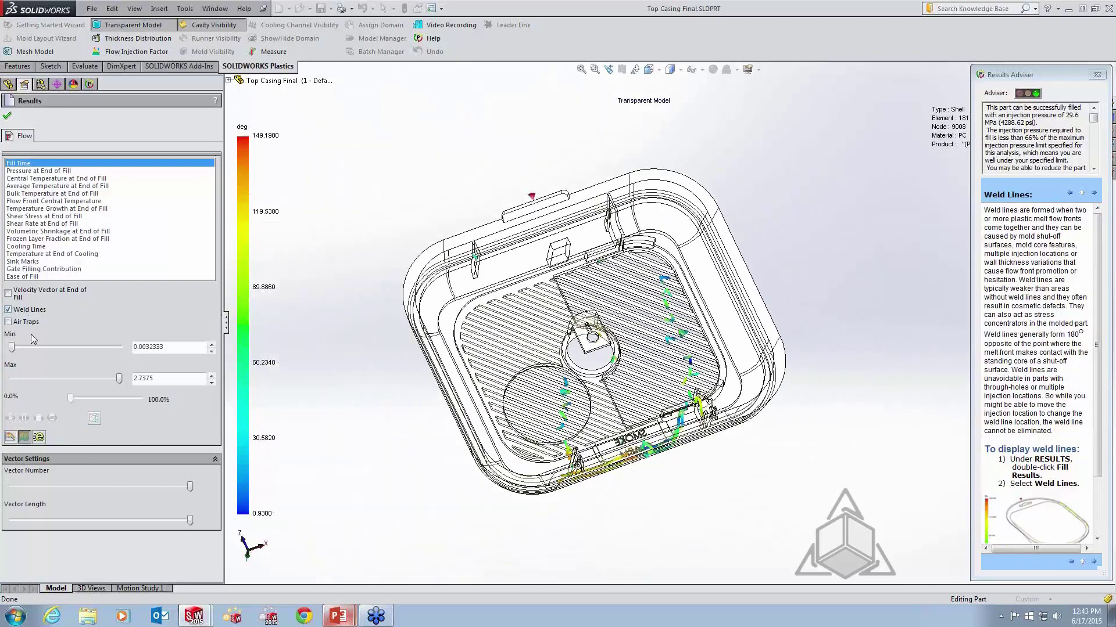
Hide the weld lines and display the air traps, examining those near the clip opposite the tab up close
{"action": "left_click", "coordinate": [8, 309]}
{"action": "left_click", "coordinate": [8, 322]}
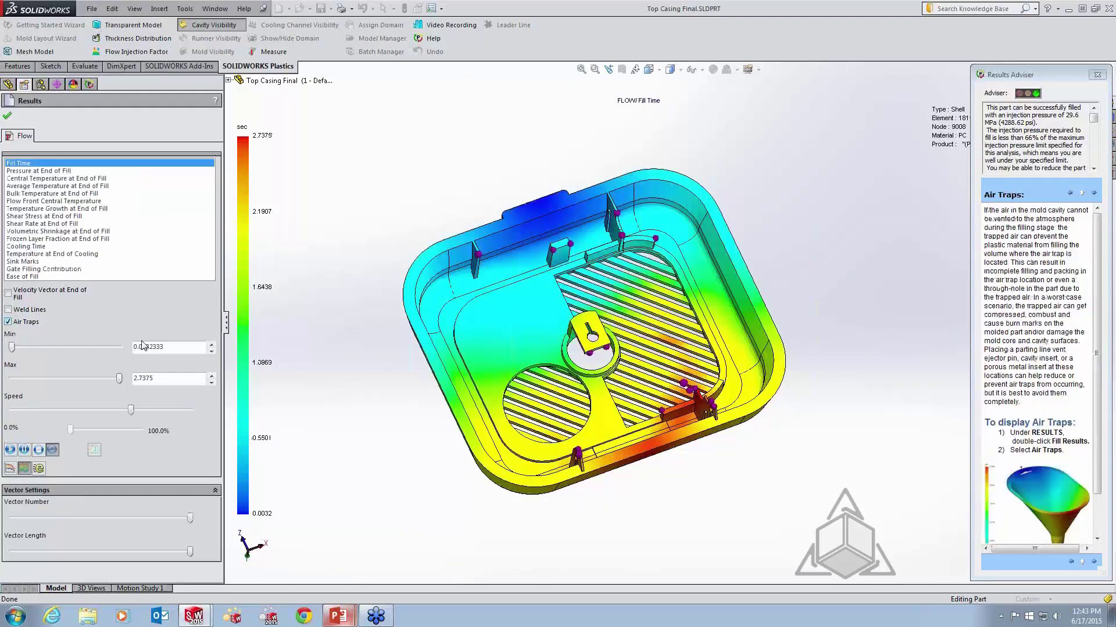
{"action": "scroll", "coordinate": [696, 393], "scroll_direction": "down", "scroll_amount": 6}
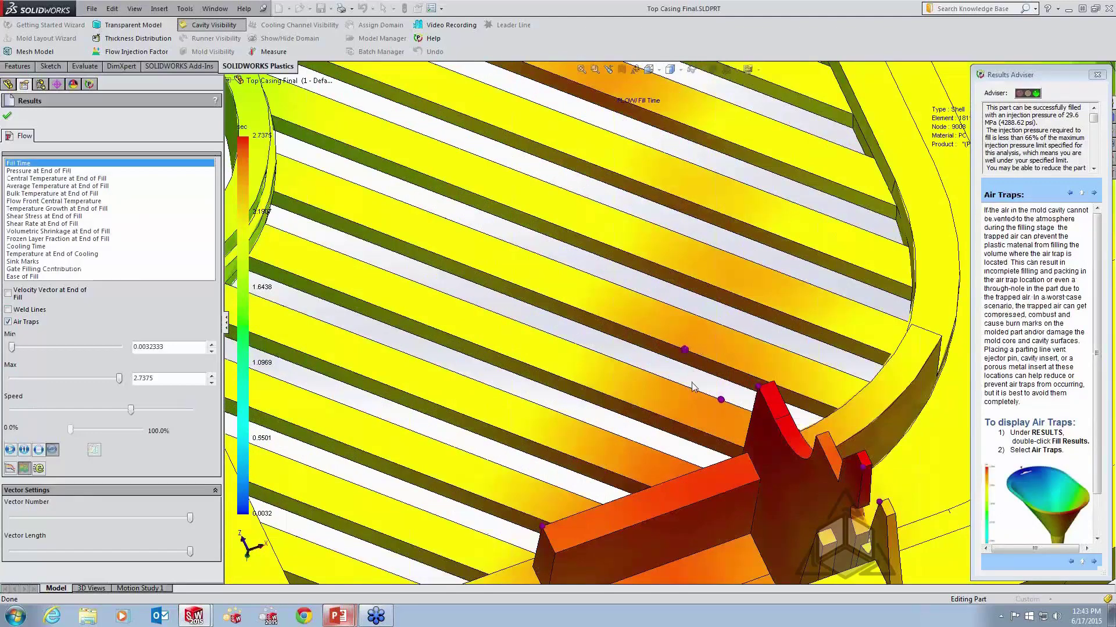
{"action": "scroll", "coordinate": [693, 387], "scroll_direction": "up", "scroll_amount": 6}
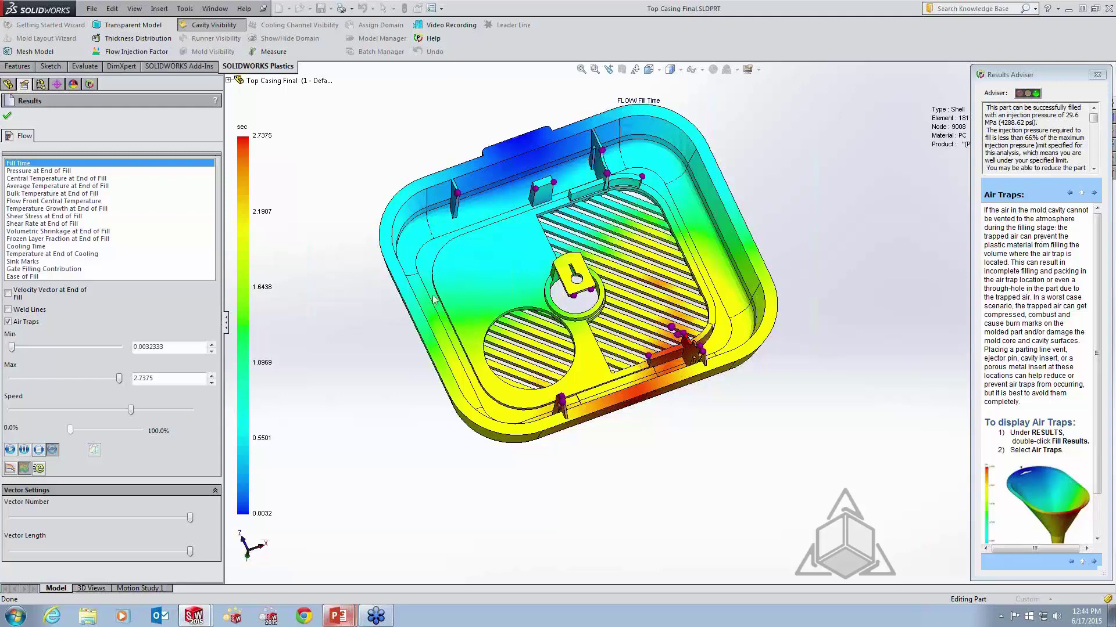
Compare the Pressure at End of Fill and Fill Time plots, and read the Results Adviser's guidance on repositioning an injection location
{"action": "left_click", "coordinate": [23, 172]}
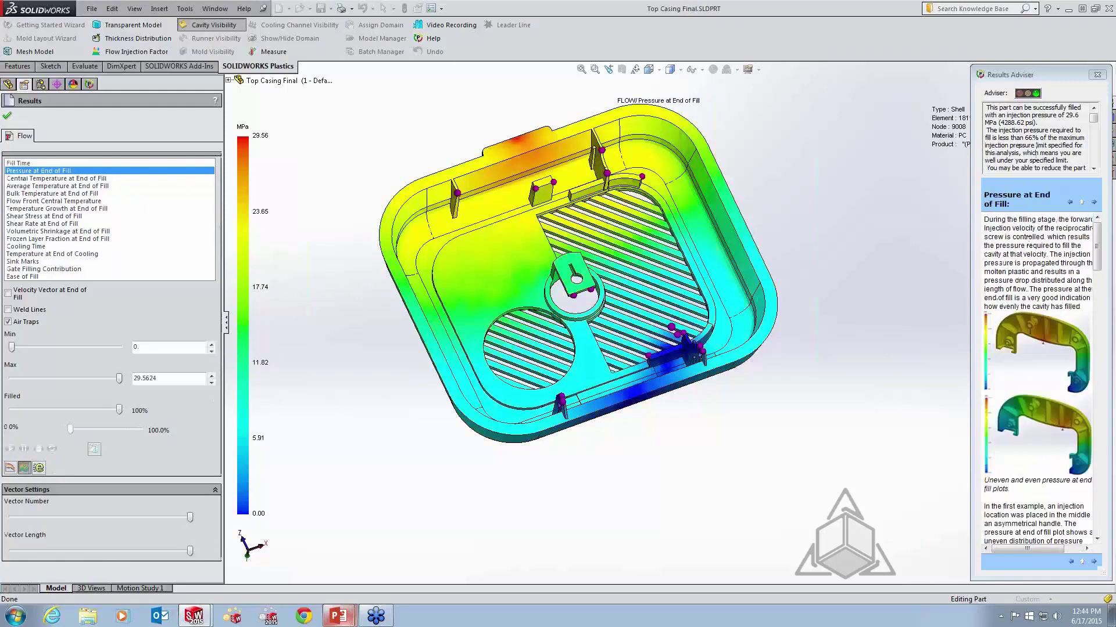
{"action": "left_click", "coordinate": [23, 163]}
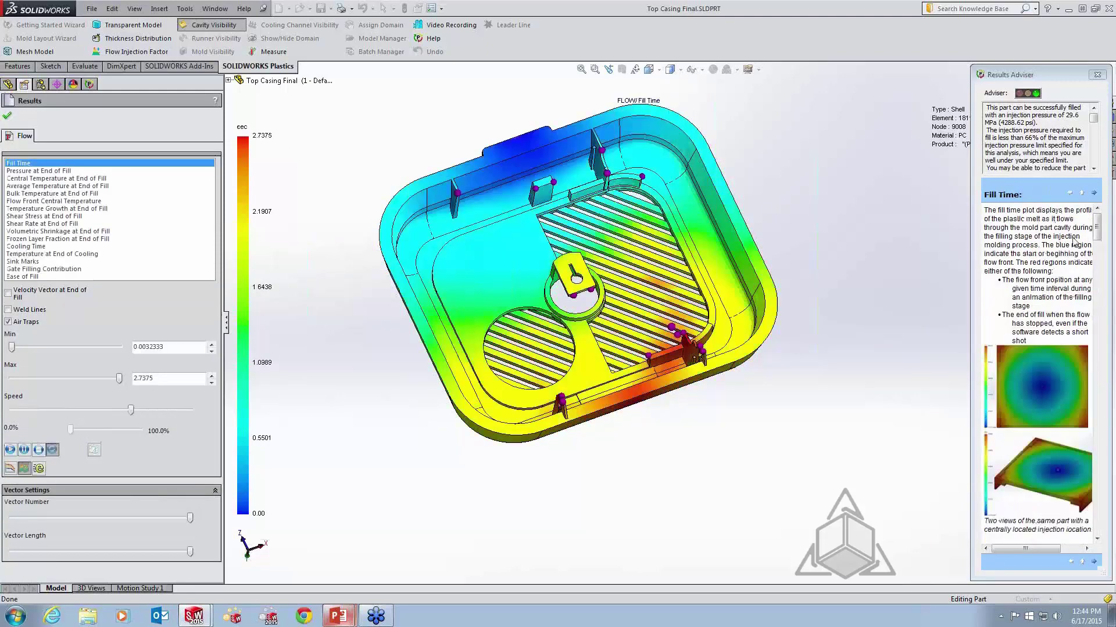
{"action": "scroll", "coordinate": [1098, 239], "scroll_direction": "down", "scroll_amount": 5}
{"action": "left_click_drag", "start_coordinate": [1099, 244], "coordinate": [1099, 373]}
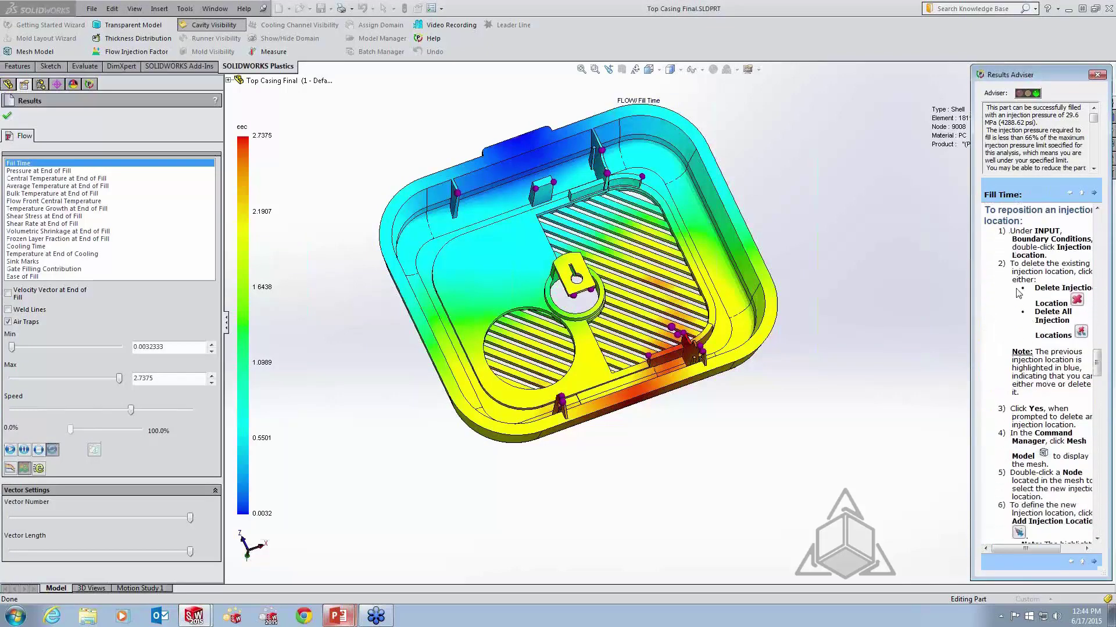
{"action": "left_click_drag", "start_coordinate": [969, 297], "coordinate": [922, 301]}
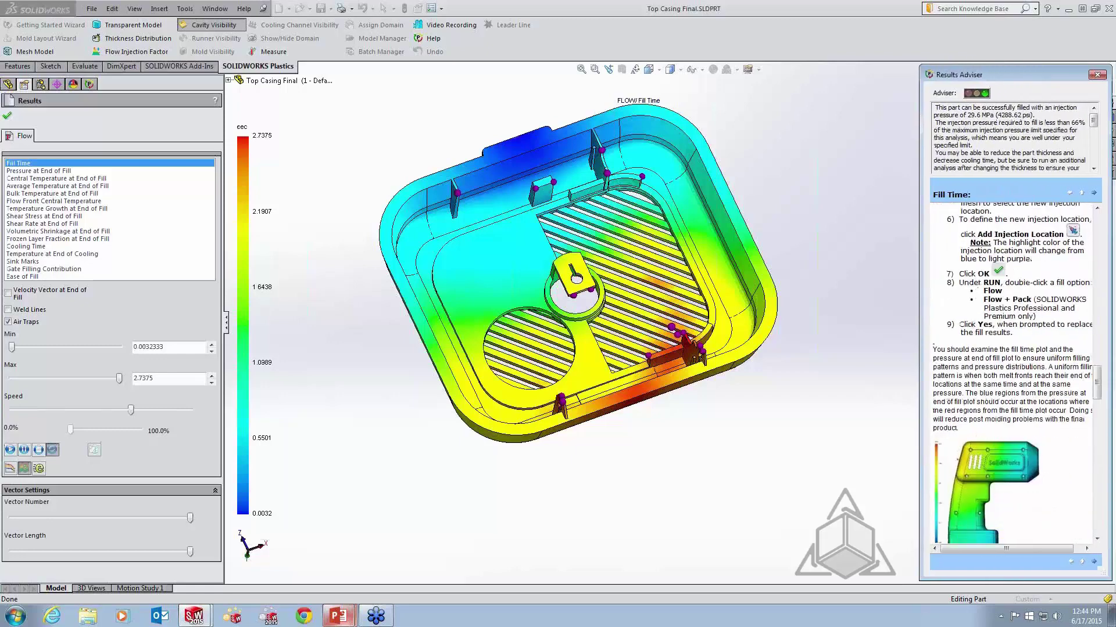
{"action": "left_click_drag", "start_coordinate": [1098, 393], "coordinate": [1099, 367]}
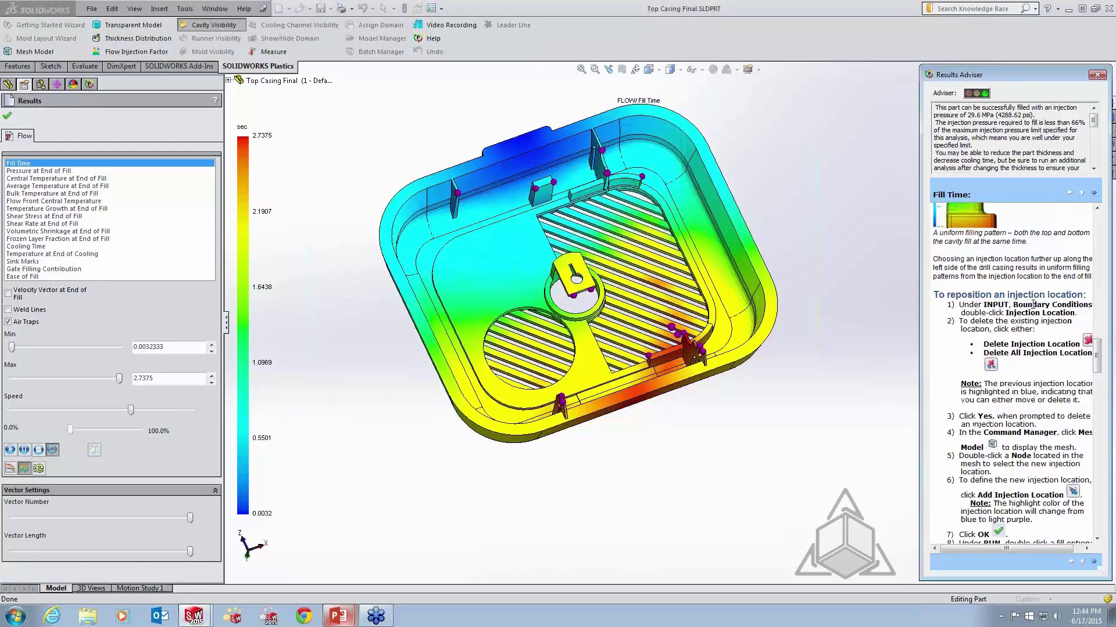
{"action": "scroll", "coordinate": [1101, 355], "scroll_direction": "up", "scroll_amount": 2}
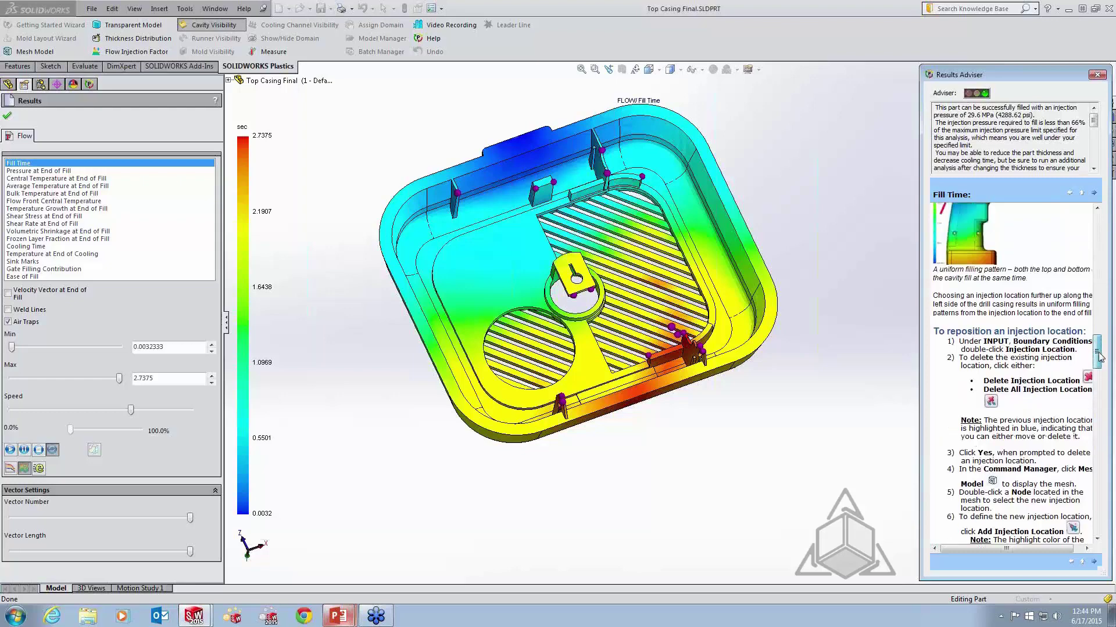
{"action": "scroll", "coordinate": [1102, 356], "scroll_direction": "down", "scroll_amount": 6}
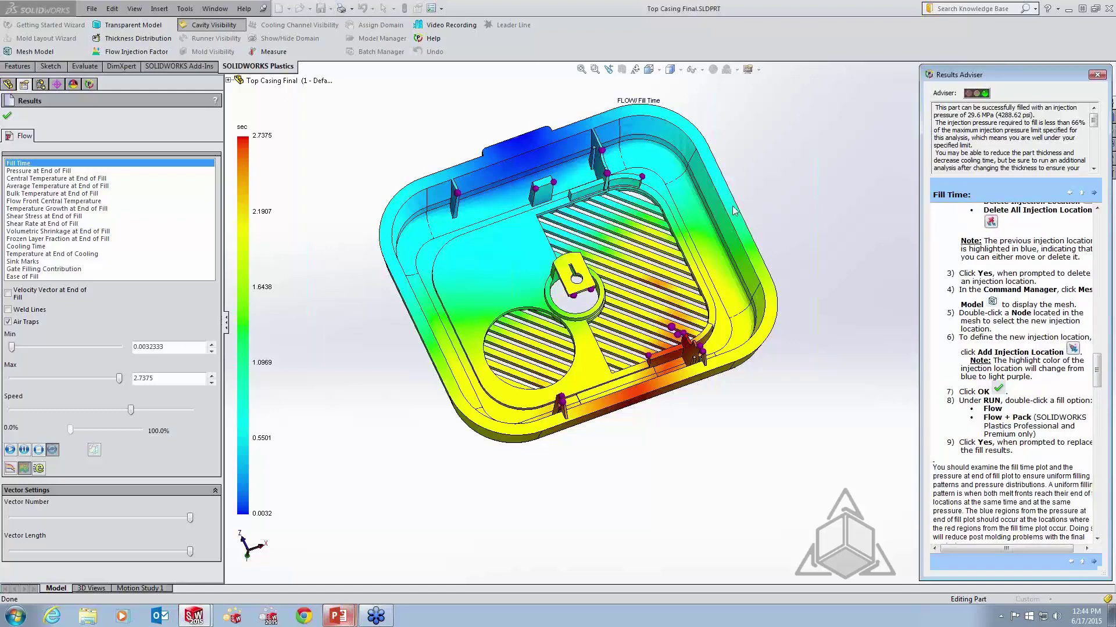
Close the flow results and activate the "2 - Default - Thin 1.0mm" configuration, reloading its Plastics project
{"action": "left_click", "coordinate": [40, 85]}
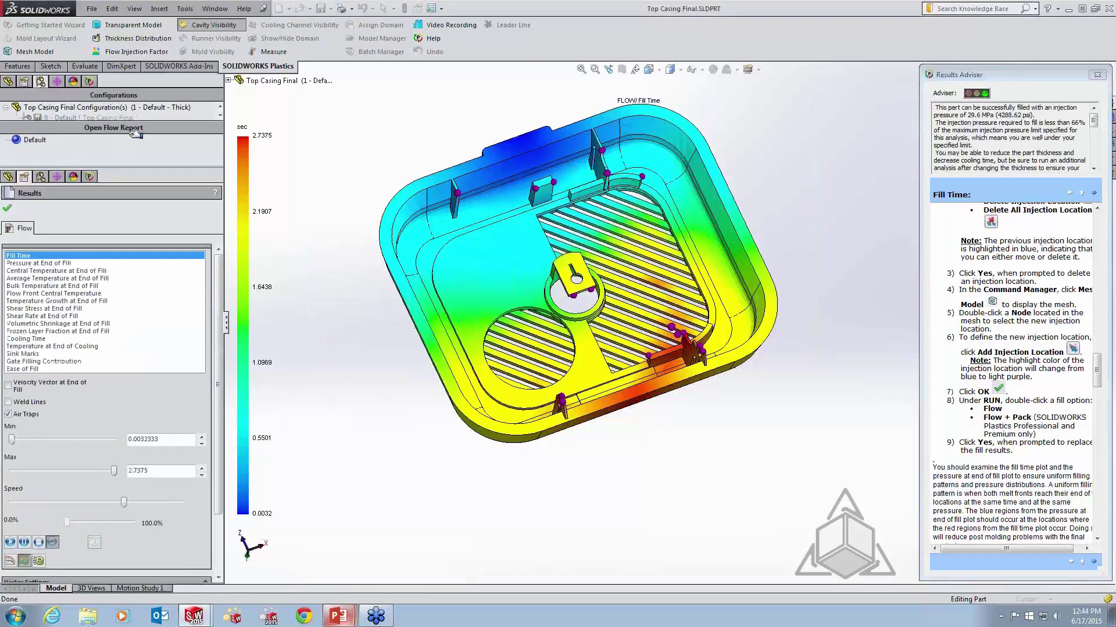
{"action": "left_click", "coordinate": [7, 208]}
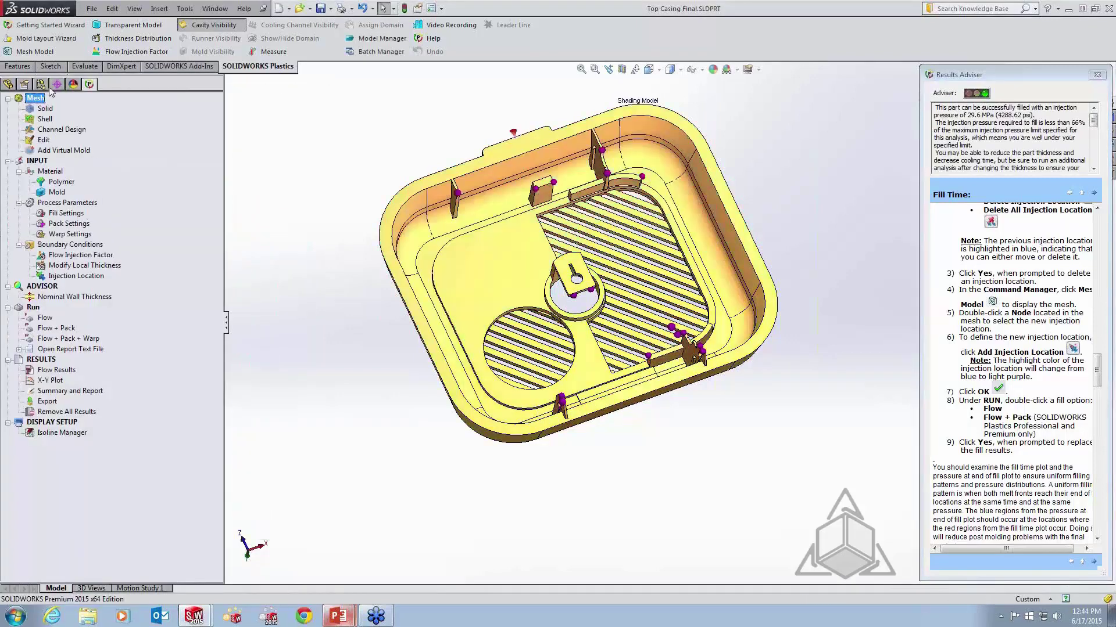
{"action": "left_click", "coordinate": [90, 142]}
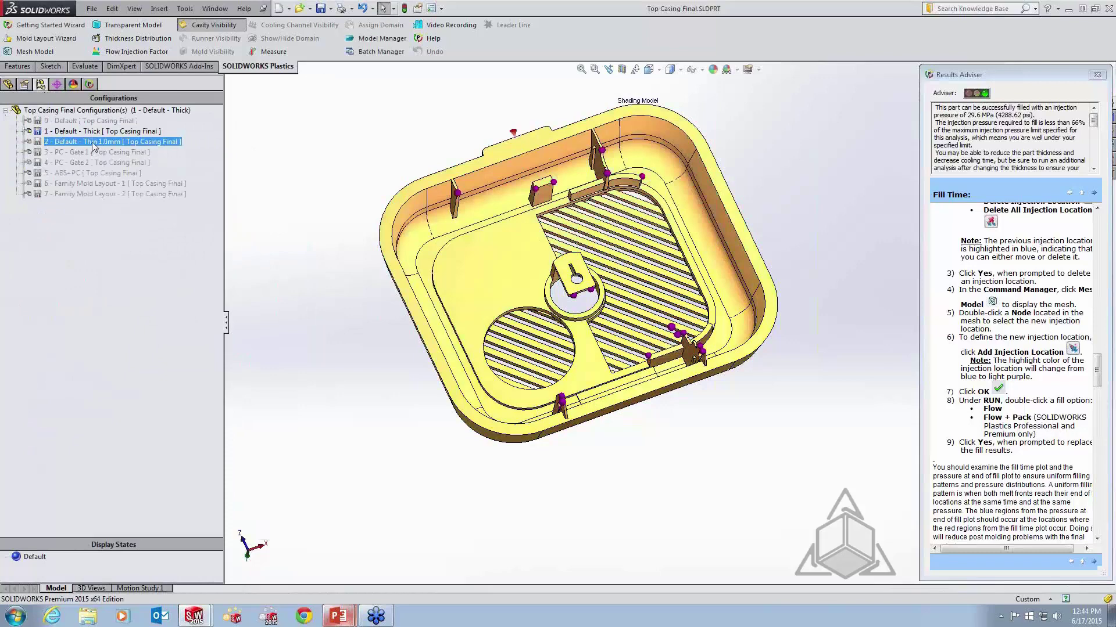
{"action": "double_click", "coordinate": [92, 143]}
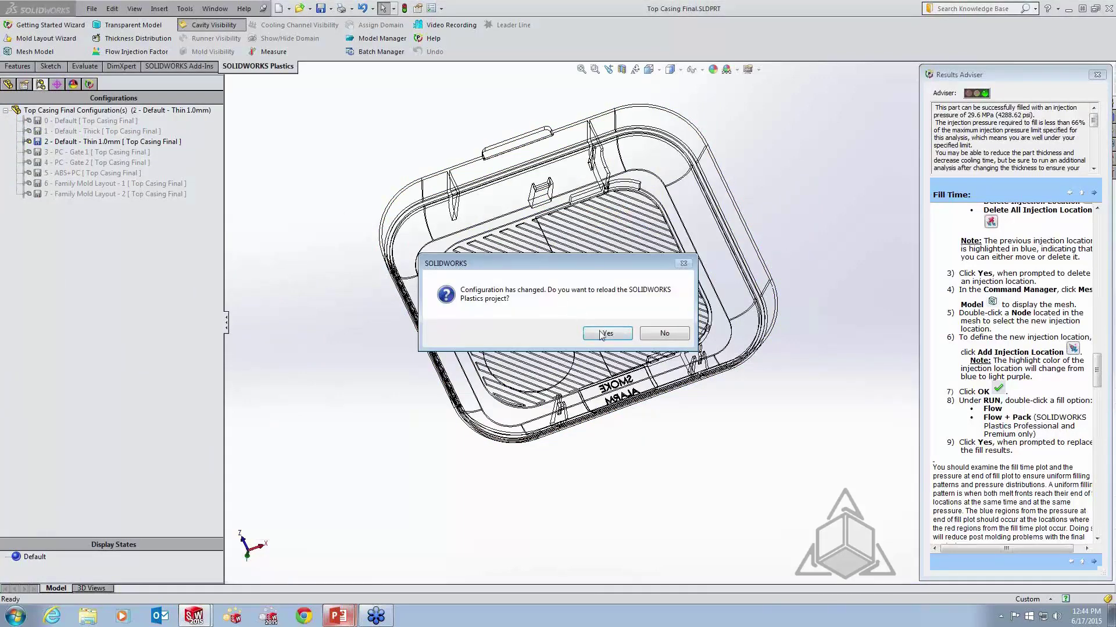
{"action": "left_click", "coordinate": [605, 334]}
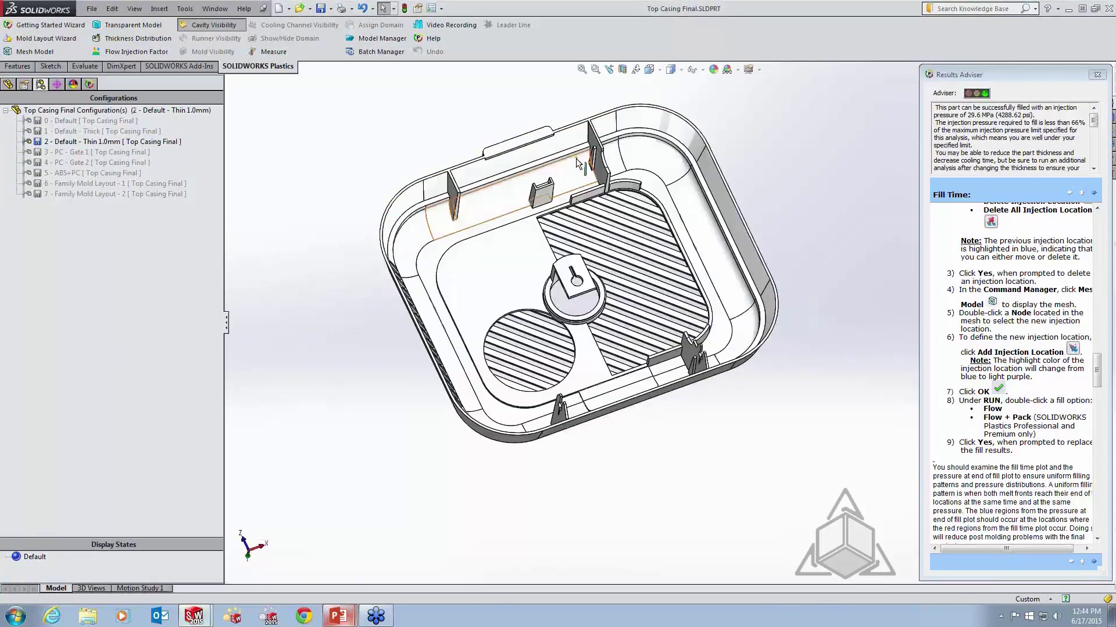
{"action": "left_click", "coordinate": [89, 84]}
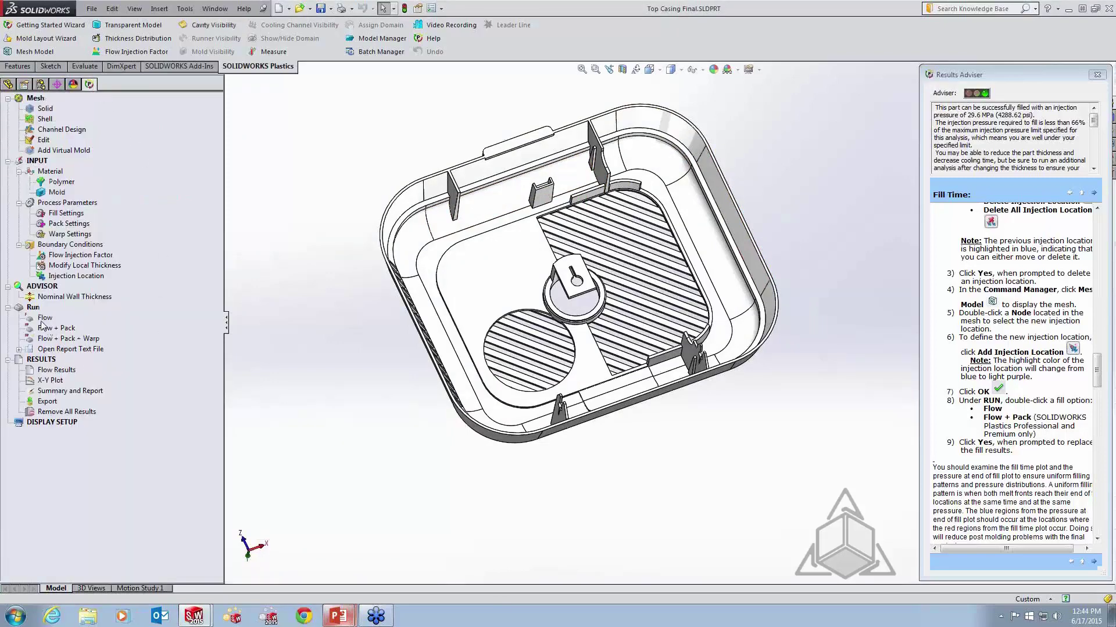
Open the flow results of the thin 1.0 mm configuration and examine the Fill Time plot for unfilled areas
{"action": "double_click", "coordinate": [56, 371]}
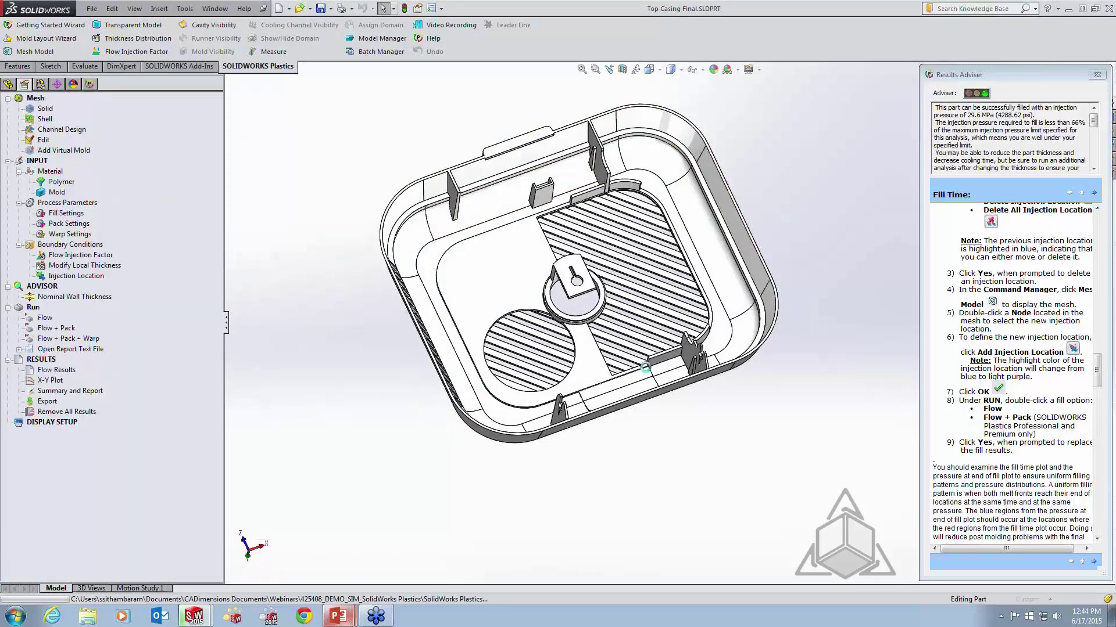
{"action": "middle_click_drag", "start_coordinate": [668, 349], "coordinate": [758, 323]}
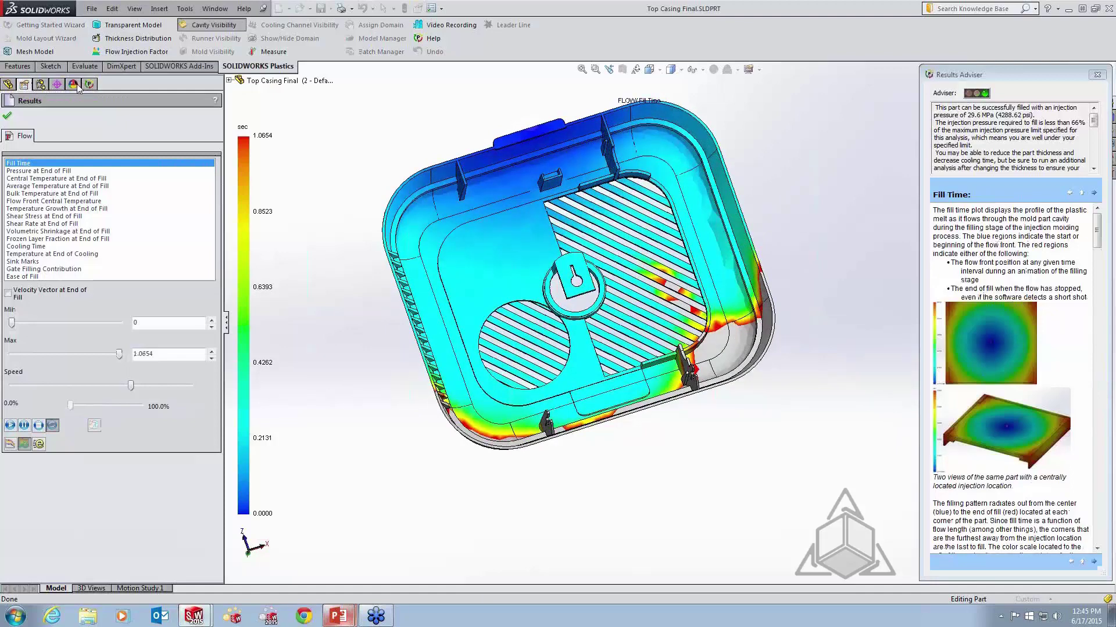
Close the flow results and activate the "4 - PC - Gate 2" configuration, reloading its Plastics project
{"action": "left_click", "coordinate": [41, 84]}
{"action": "left_click", "coordinate": [51, 128]}
{"action": "left_click", "coordinate": [68, 149]}
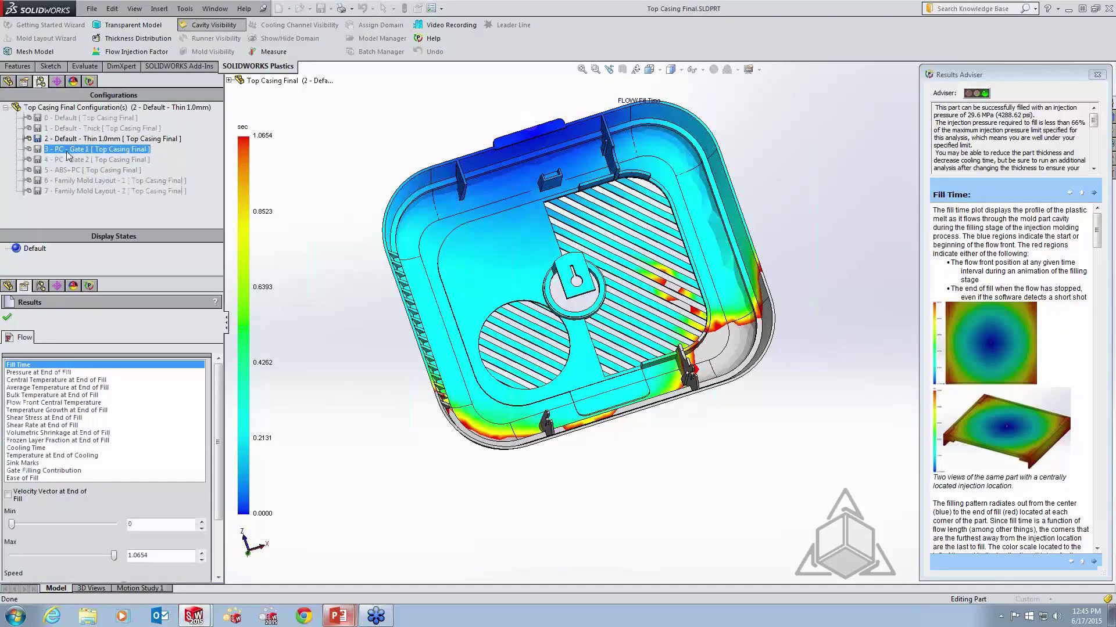
{"action": "left_click", "coordinate": [66, 160]}
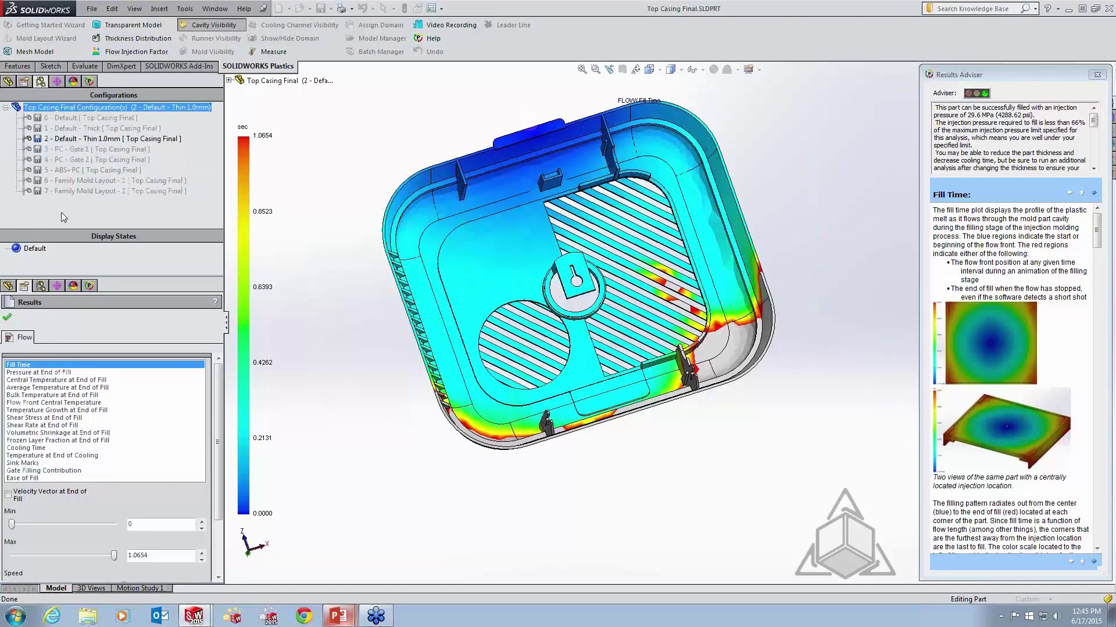
{"action": "left_click", "coordinate": [80, 162]}
{"action": "left_click", "coordinate": [7, 317]}
{"action": "left_click", "coordinate": [41, 85]}
{"action": "double_click", "coordinate": [80, 162]}
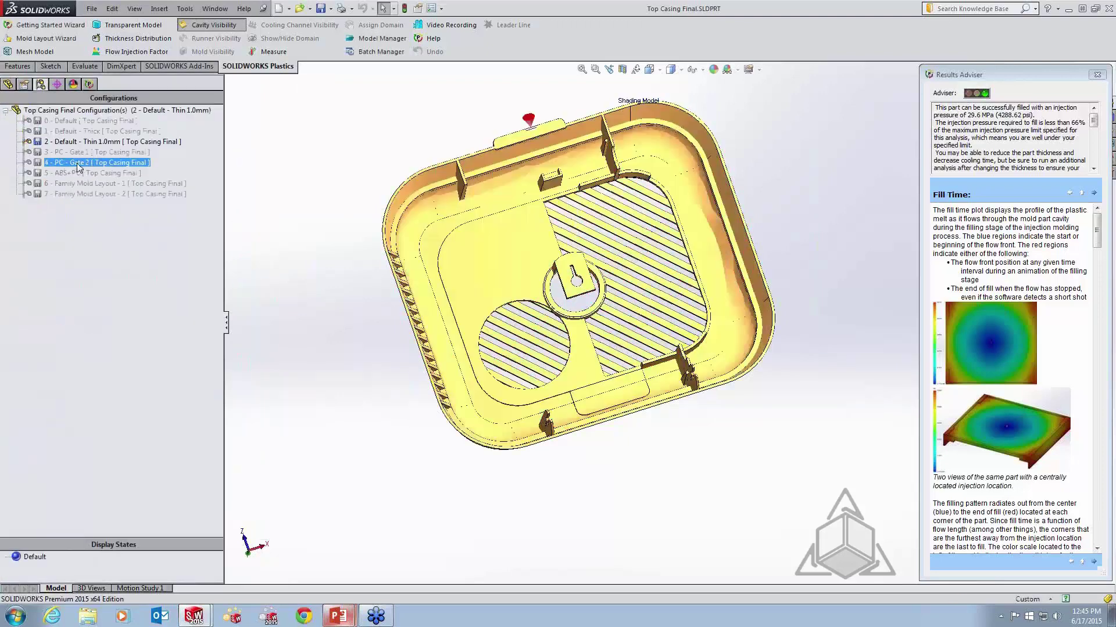
{"action": "left_click", "coordinate": [608, 334]}
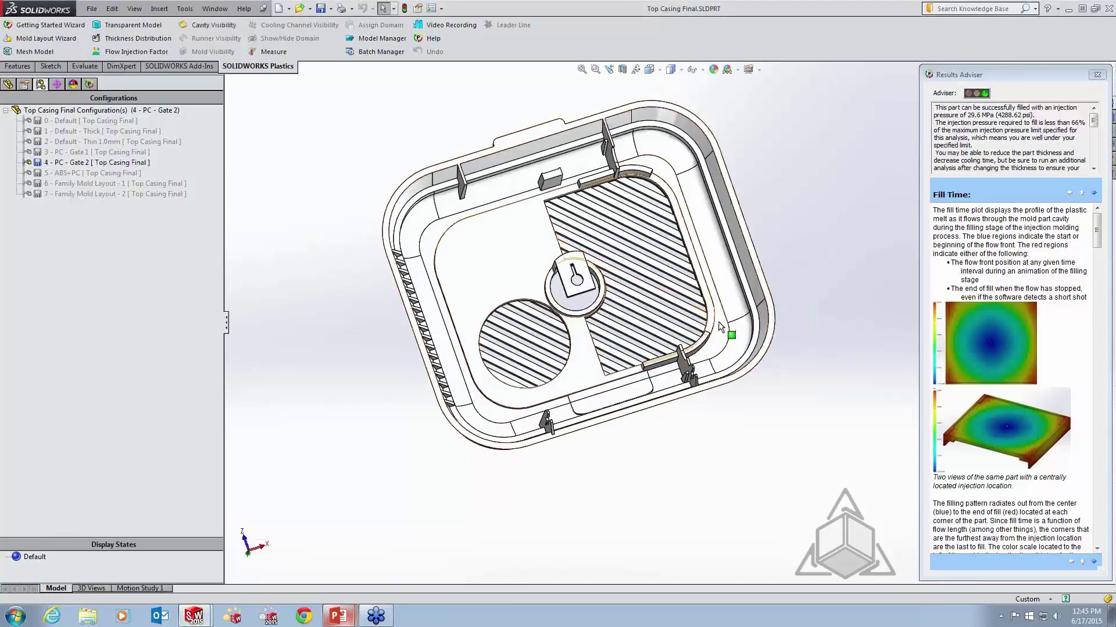
Open the Gate 2 flow results, display the weld lines to examine them, and close the results
{"action": "left_click", "coordinate": [89, 84]}
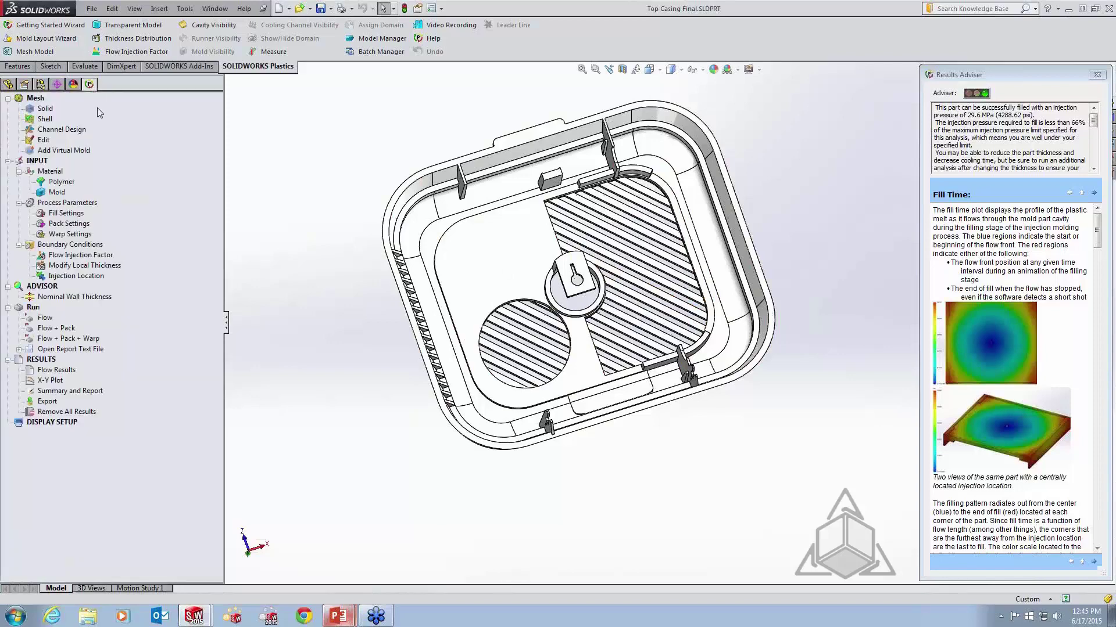
{"action": "left_click", "coordinate": [67, 372]}
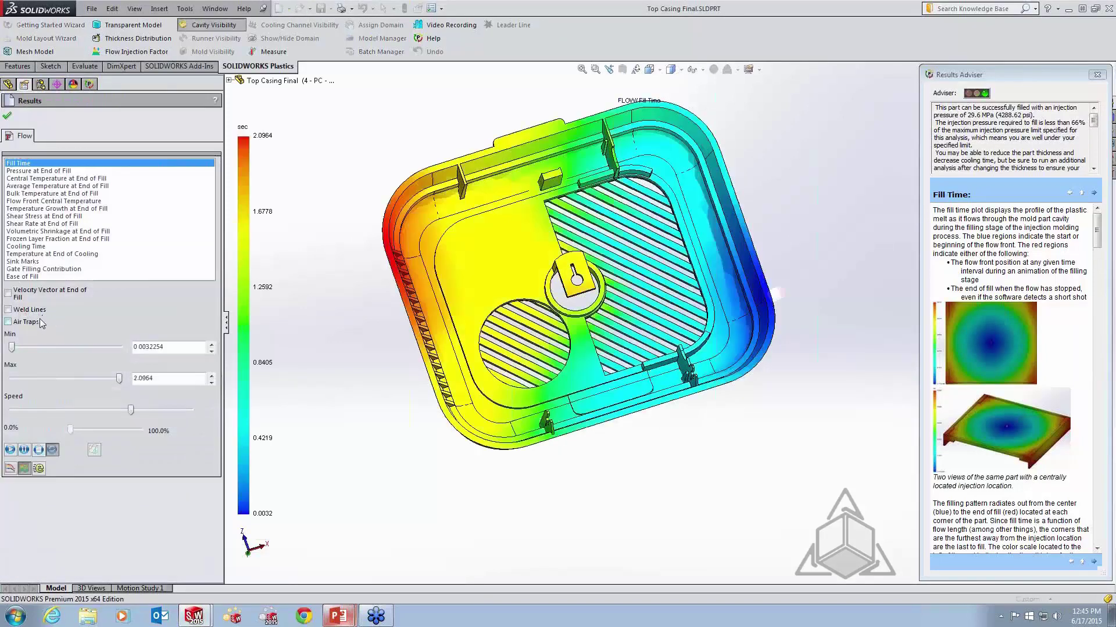
{"action": "left_click", "coordinate": [9, 310]}
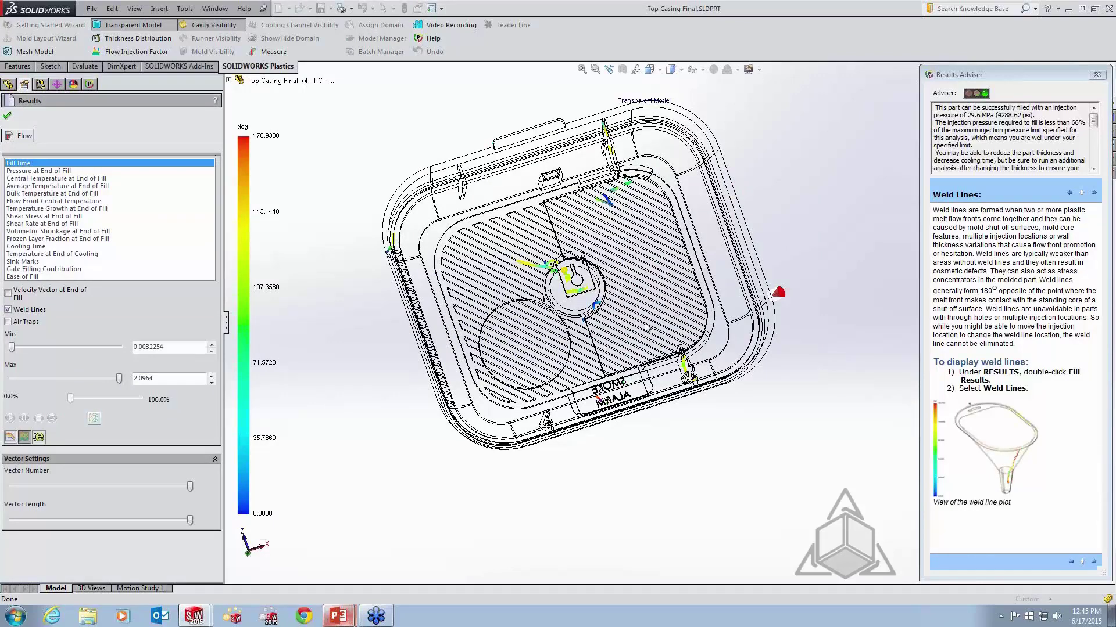
{"action": "left_click", "coordinate": [7, 118]}
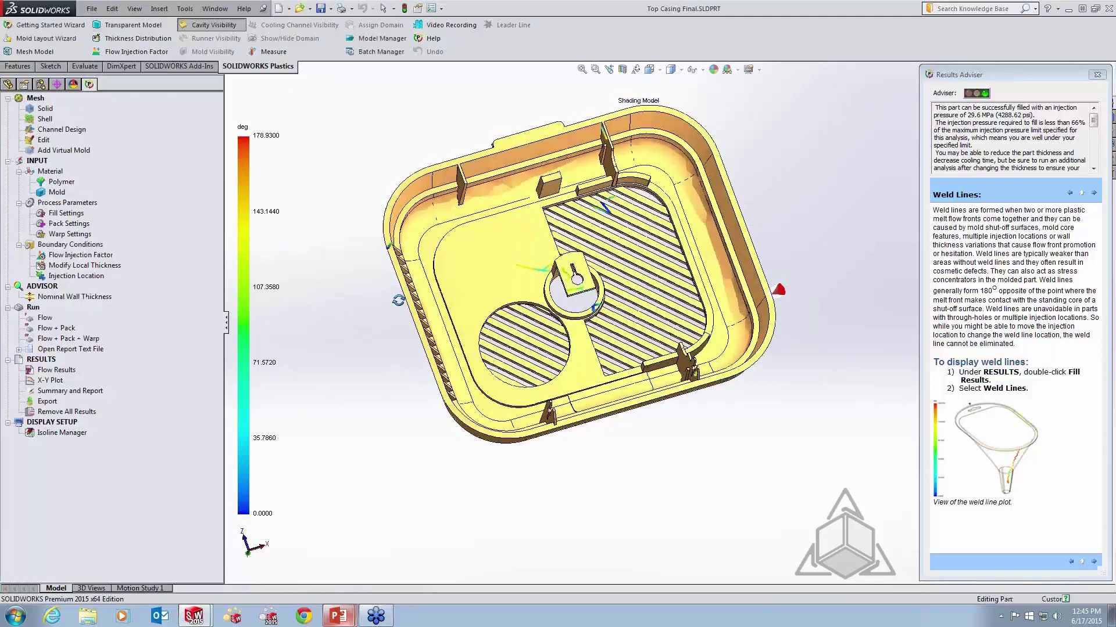
{"action": "middle_click_drag", "start_coordinate": [398, 300], "coordinate": [400, 301]}
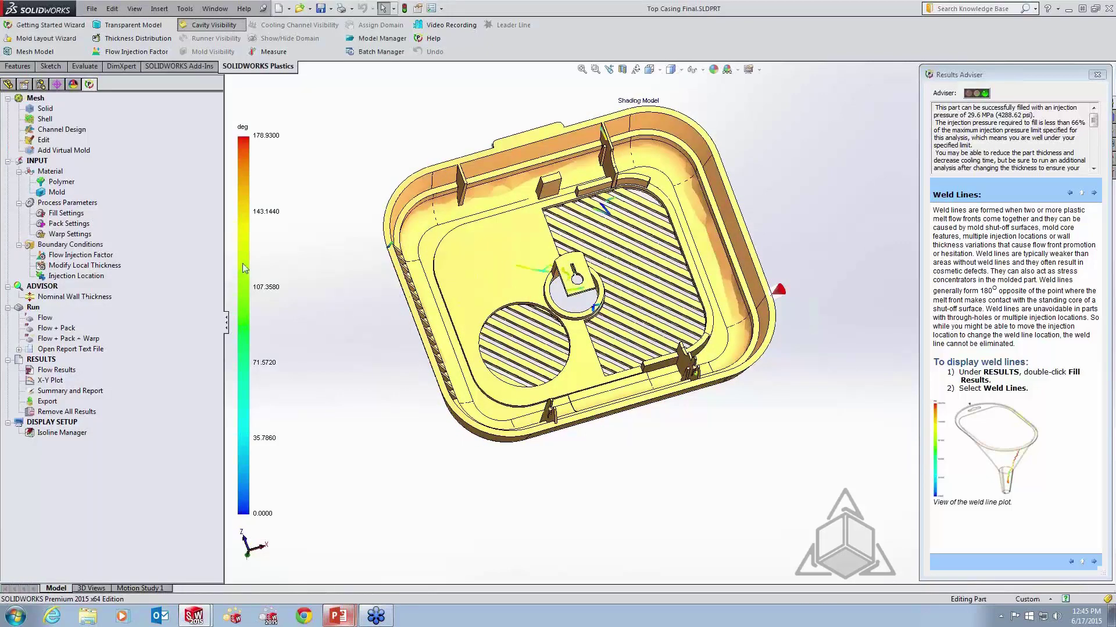
Reopen the Gate 2 flow results and display the air traps, examining them around the clips and central mount before closing the results
{"action": "left_click", "coordinate": [57, 370]}
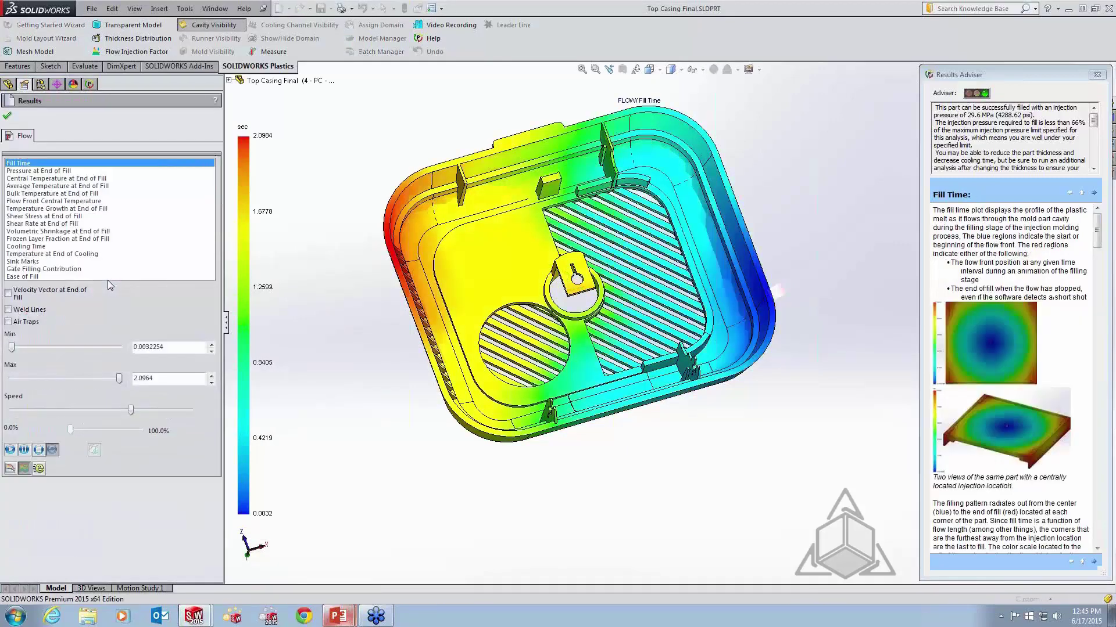
{"action": "left_click", "coordinate": [8, 321]}
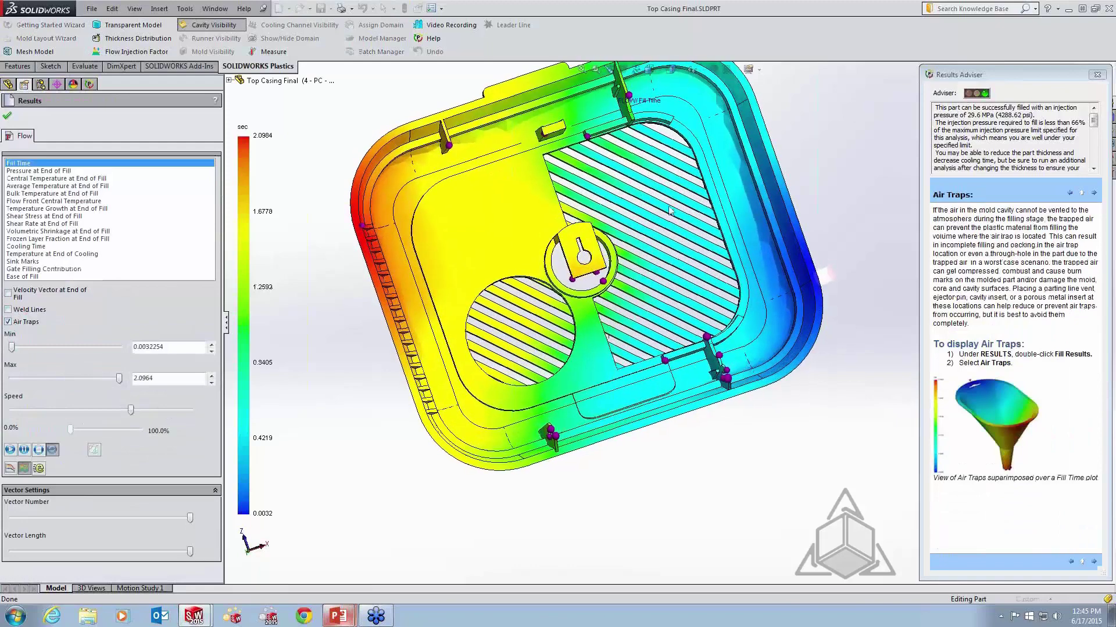
{"action": "middle_click_drag", "start_coordinate": [625, 313], "coordinate": [576, 251]}
{"action": "scroll", "coordinate": [576, 252], "scroll_direction": "down", "scroll_amount": 3}
{"action": "scroll", "coordinate": [575, 252], "scroll_direction": "down", "scroll_amount": 2}
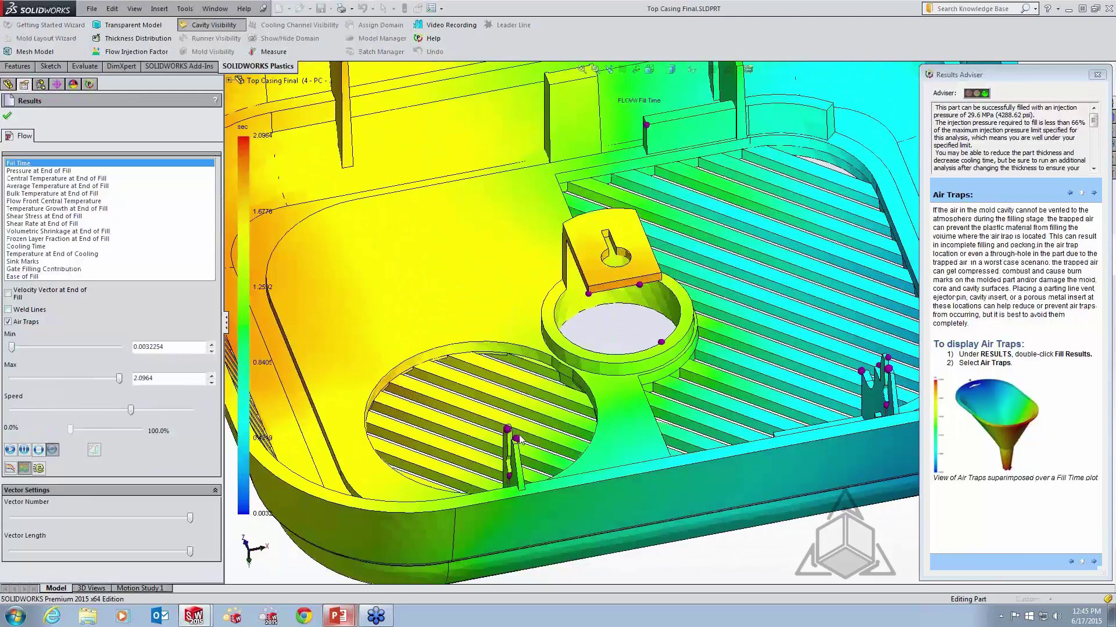
{"action": "key", "text": "f"}
{"action": "middle_click_drag", "start_coordinate": [668, 407], "coordinate": [823, 382]}
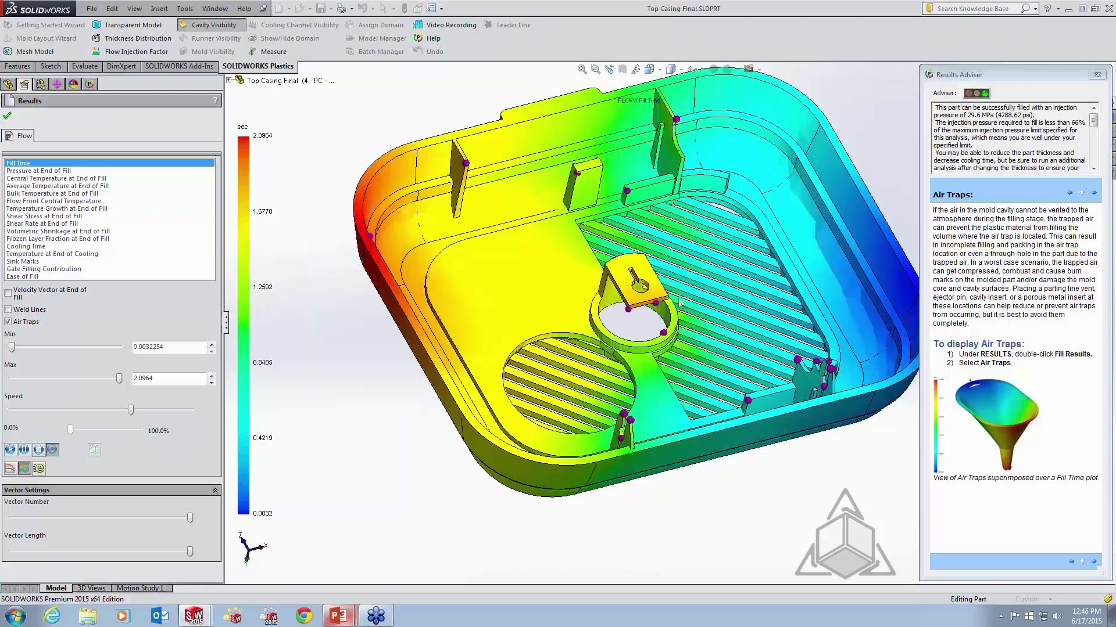
{"action": "left_click", "coordinate": [8, 116]}
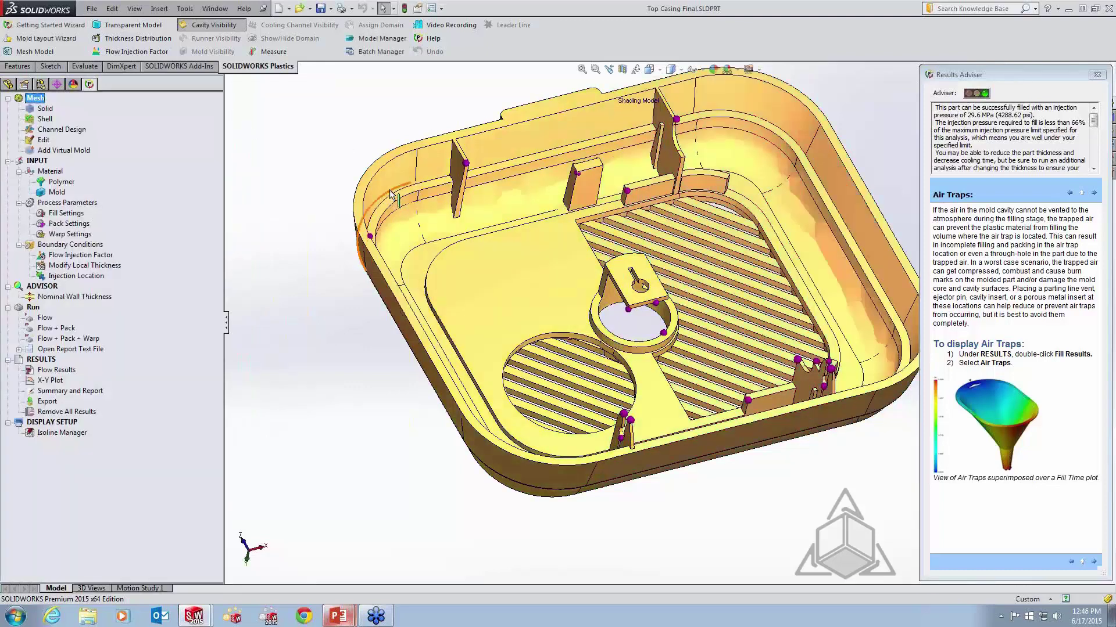
Switch to the running PowerPoint slide show of the SW Plastics Std webinar presentation
{"action": "key", "text": "alt+Tab"}
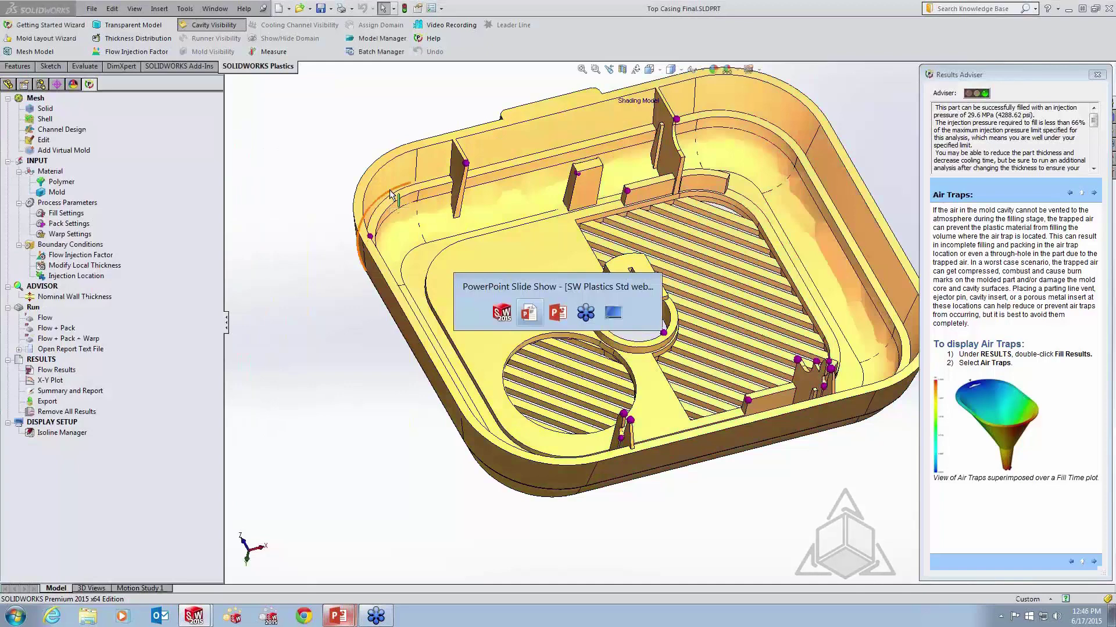
{"action": "key", "text": "alt+Tab"}
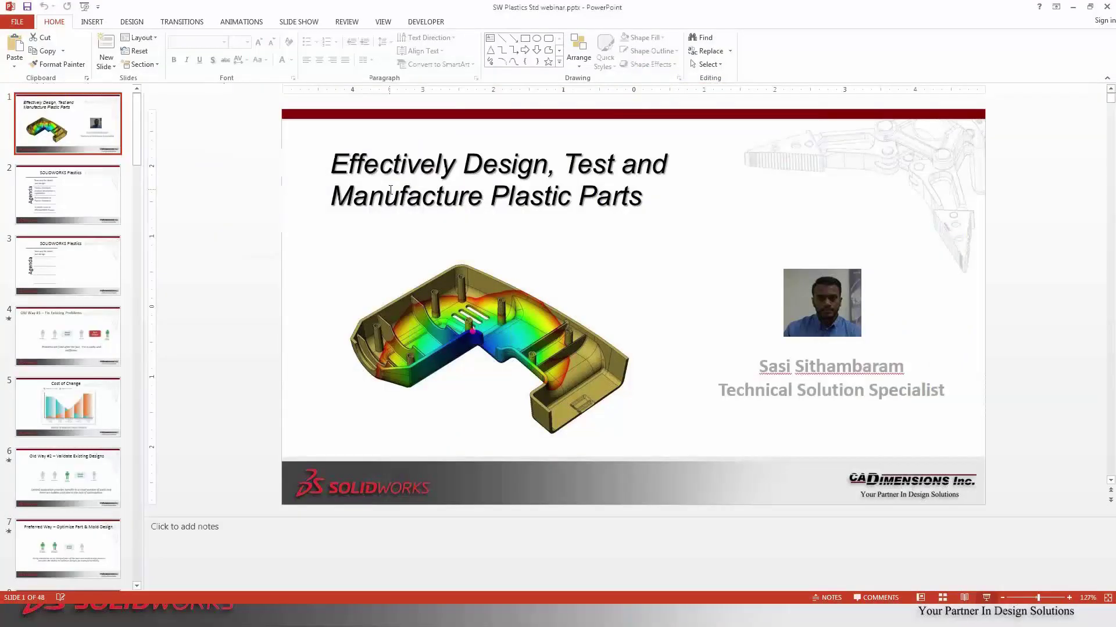
{"action": "key", "text": "alt+Tab"}
{"action": "key", "text": "alt+Tab"}
{"action": "key", "text": "alt+Tab"}
{"action": "key", "text": "alt+Tab"}
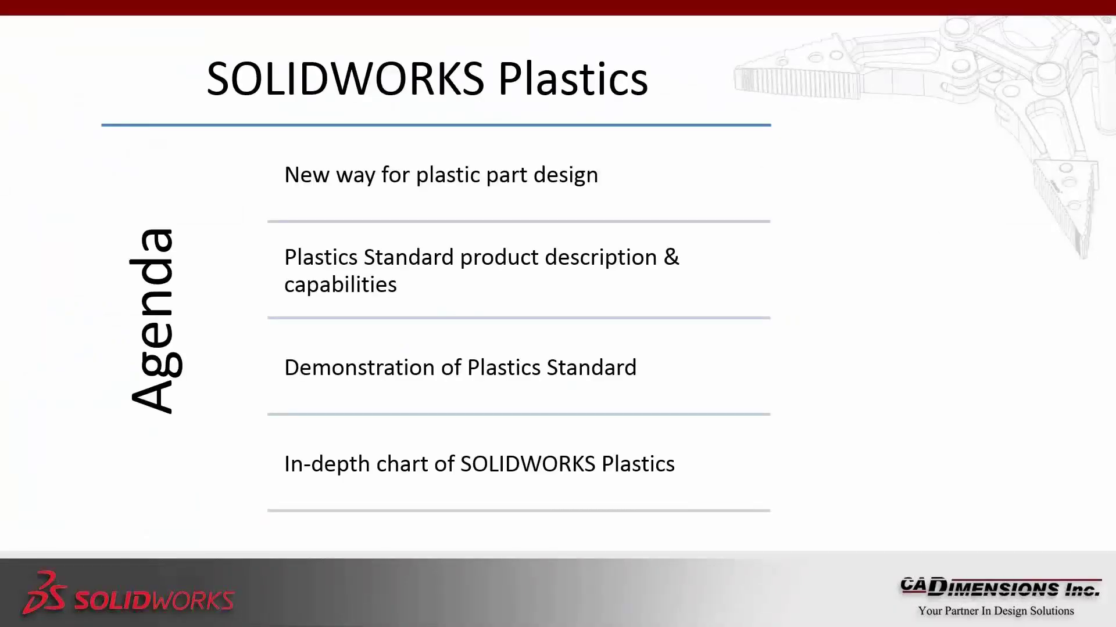
Page through the SOLIDWORKS Plastics Professional and Premium slides to the "SOLIDWORKS Plastics - Capabilities" slide
{"action": "key", "text": "Right"}
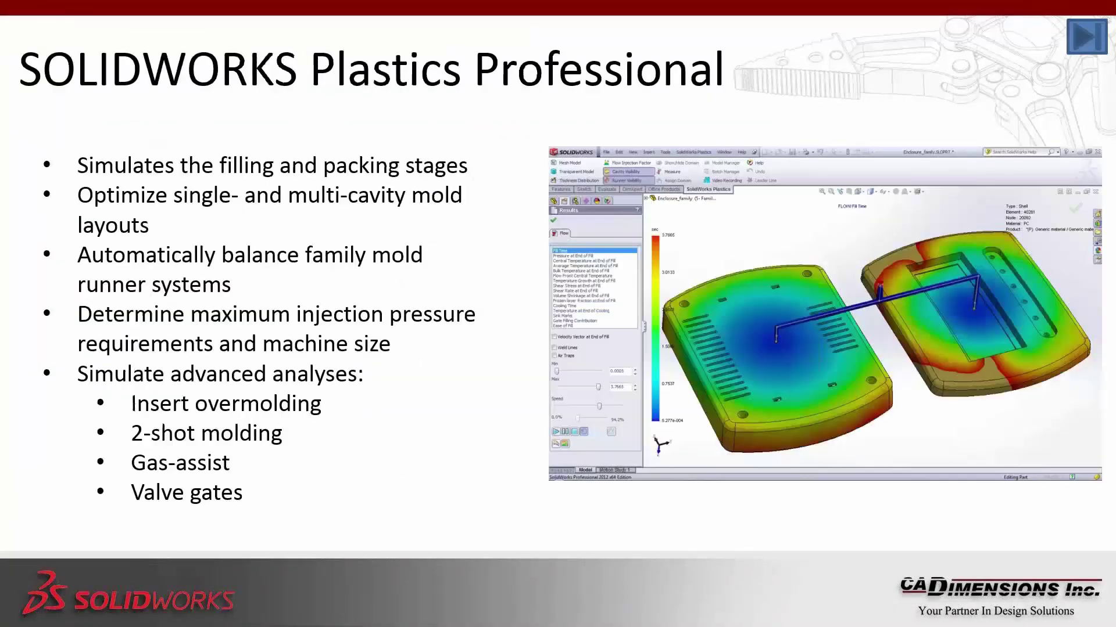
{"action": "key", "text": "Right"}
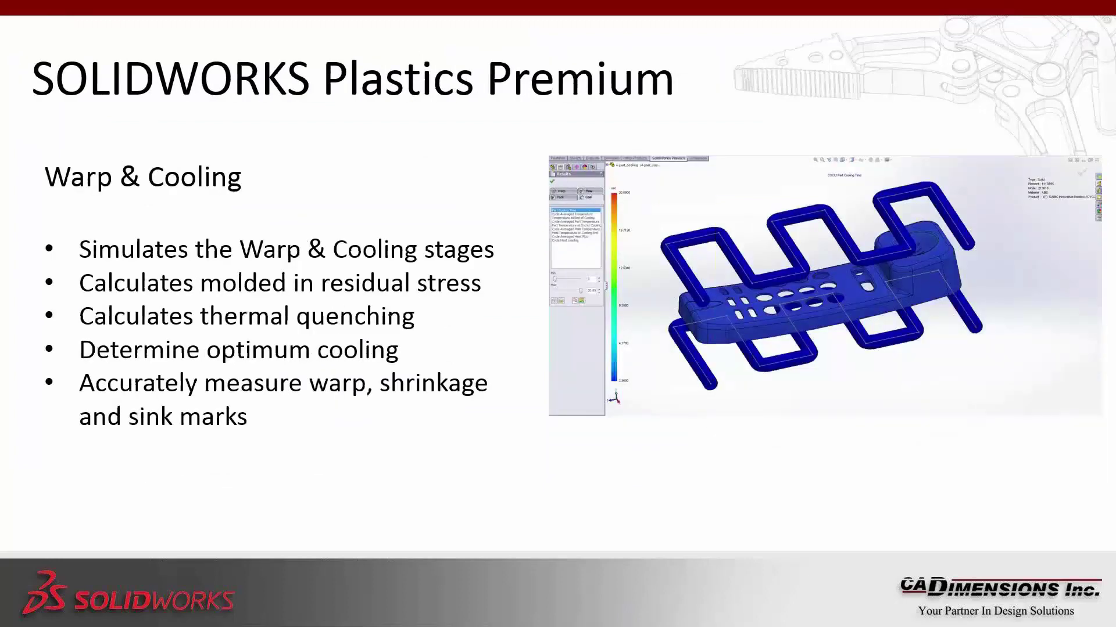
{"action": "key", "text": "Left"}
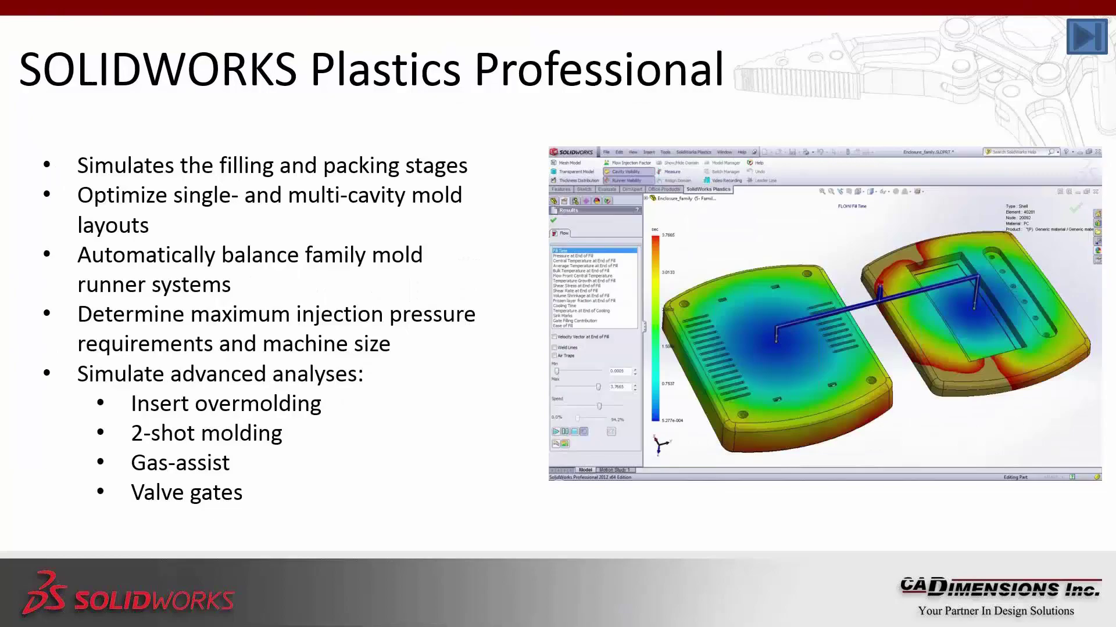
{"action": "key", "text": "Right"}
{"action": "key", "text": "Right"}
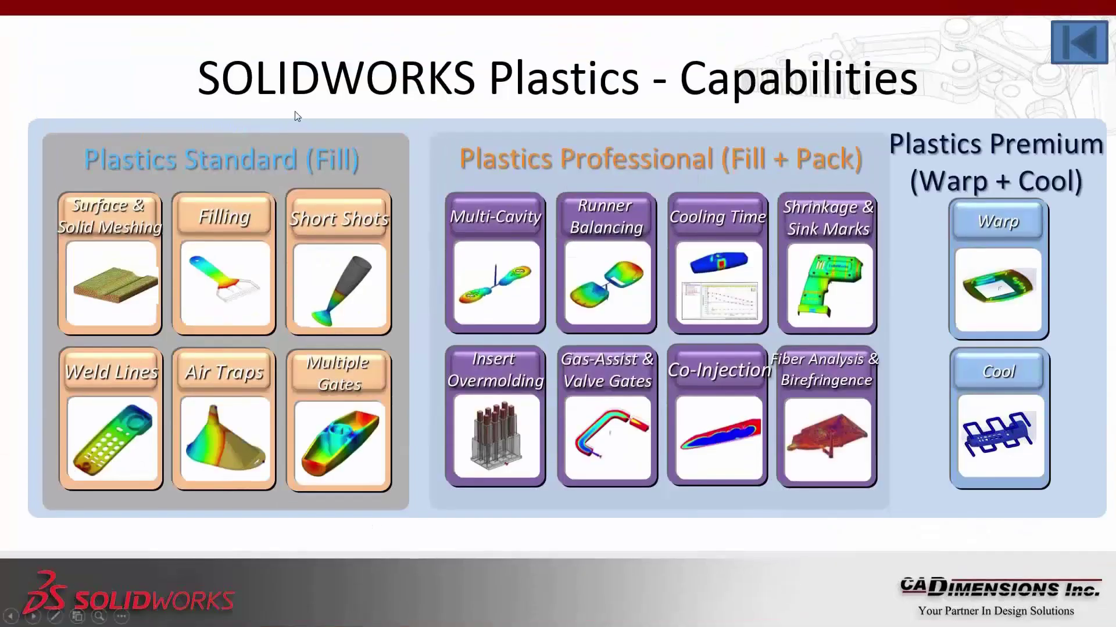
{"action": "left_click", "coordinate": [504, 230]}
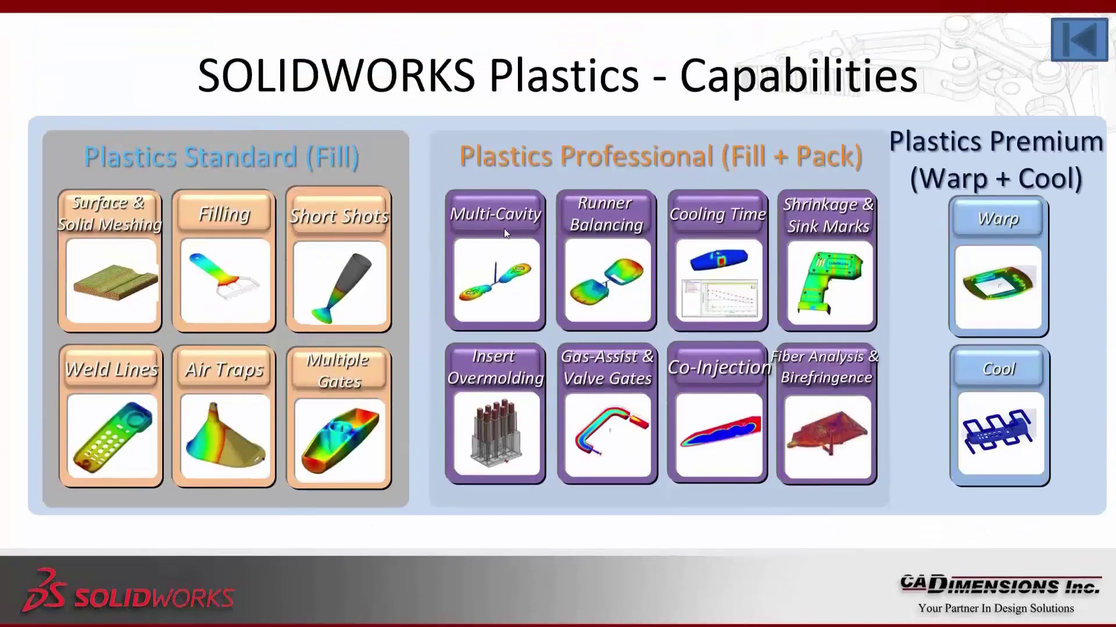